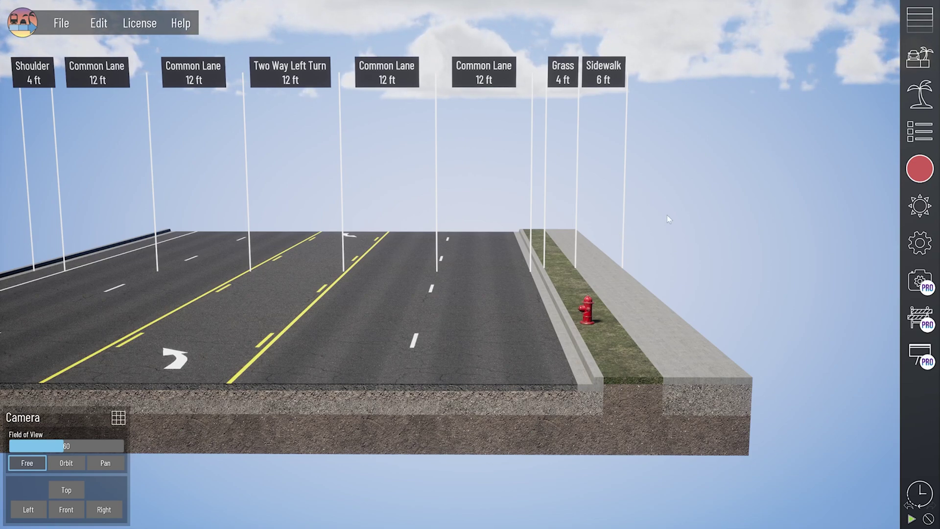
Show the section hierarchy and set the height of the sidewalk-side common lane next to the two-way left turn lane to 1.00
click(913, 140)
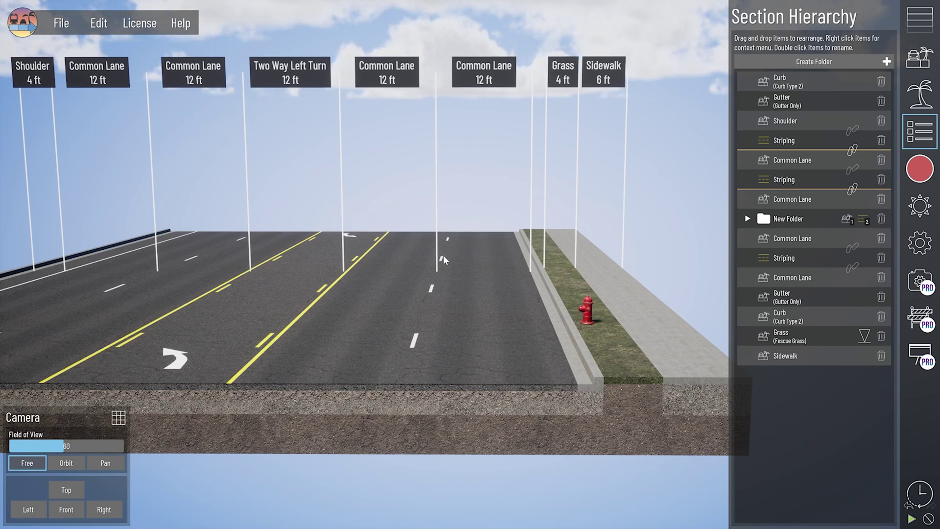
click(356, 401)
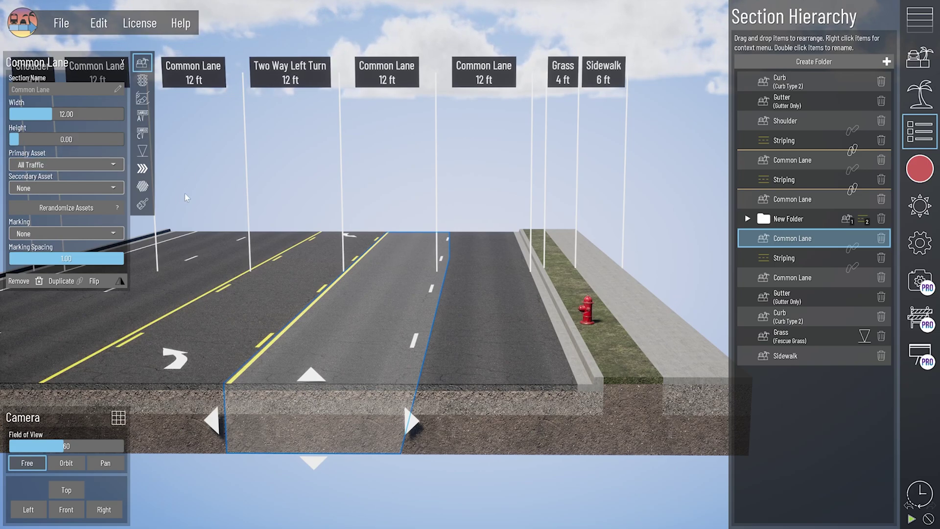
click(44, 139)
text(1)
key(Return)
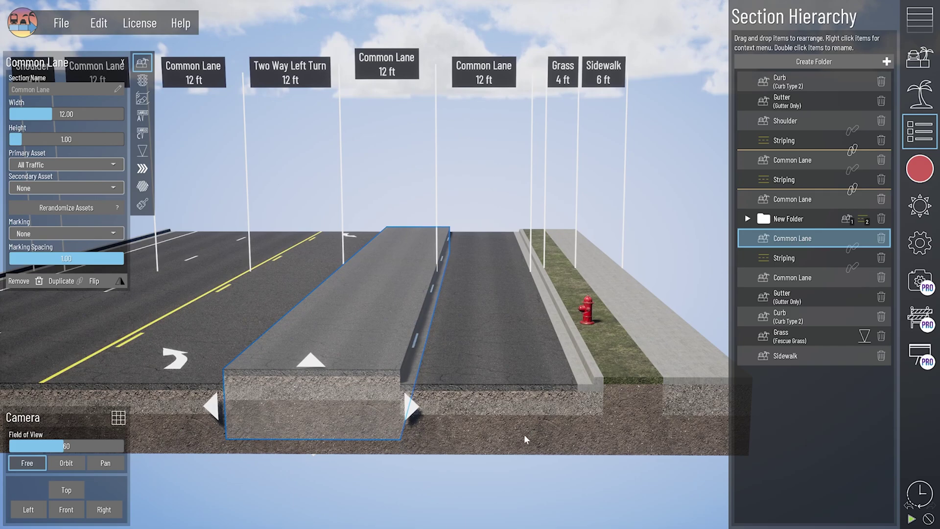
Set the height of the common lane next to the sidewalk-side gutter to 1.00 and clear the selection
click(492, 417)
click(66, 139)
text(1)
key(Return)
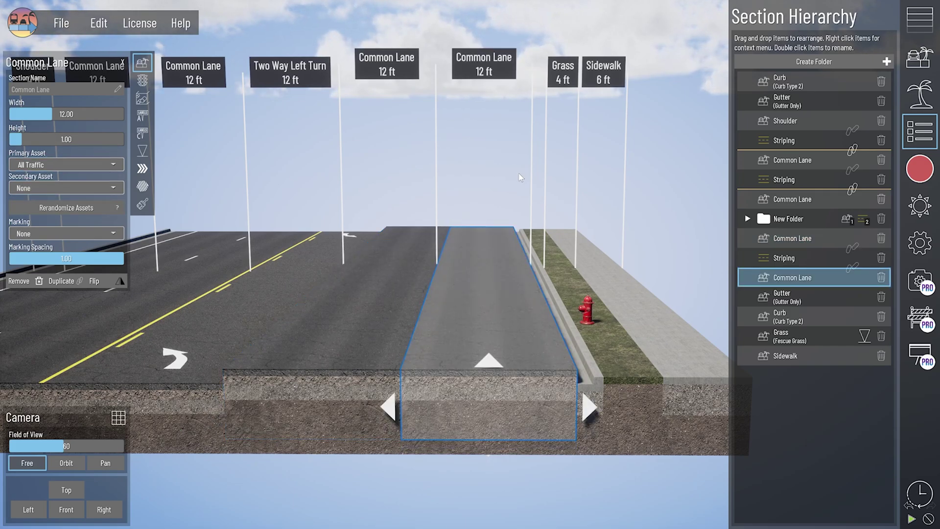
click(458, 389)
click(457, 407)
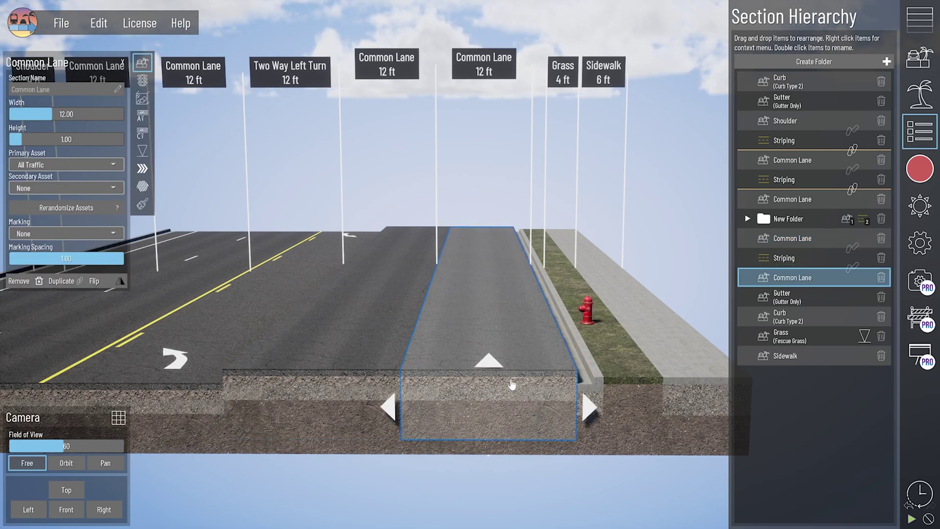
click(497, 143)
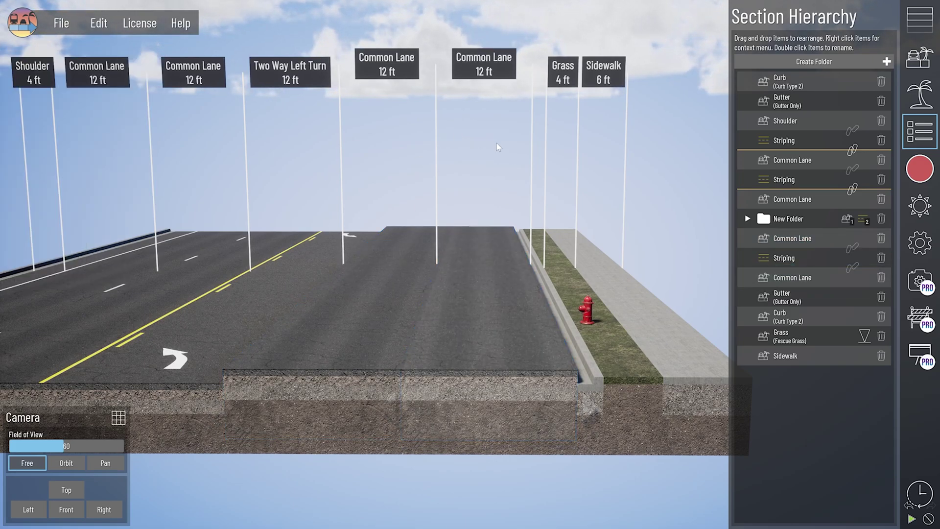
Link the striping between the two raised common lanes to the lane next to the turn lane
click(851, 250)
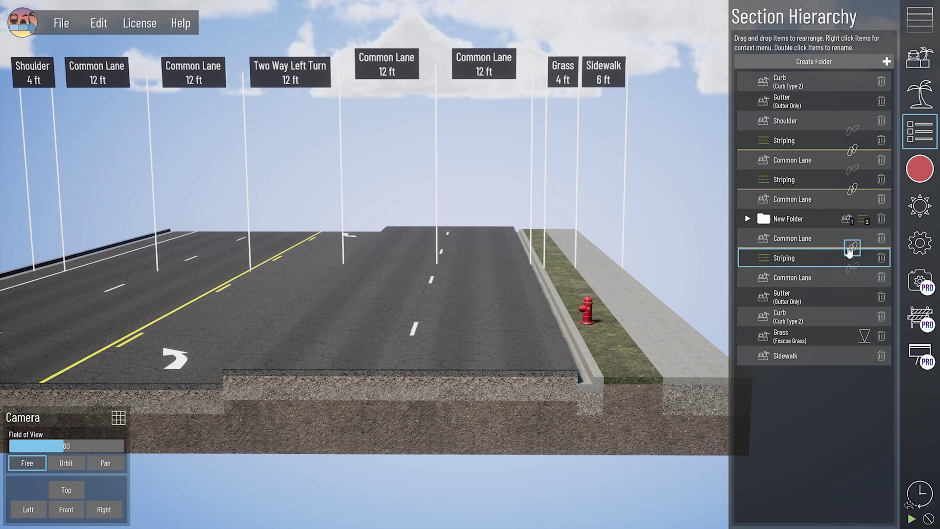
click(789, 242)
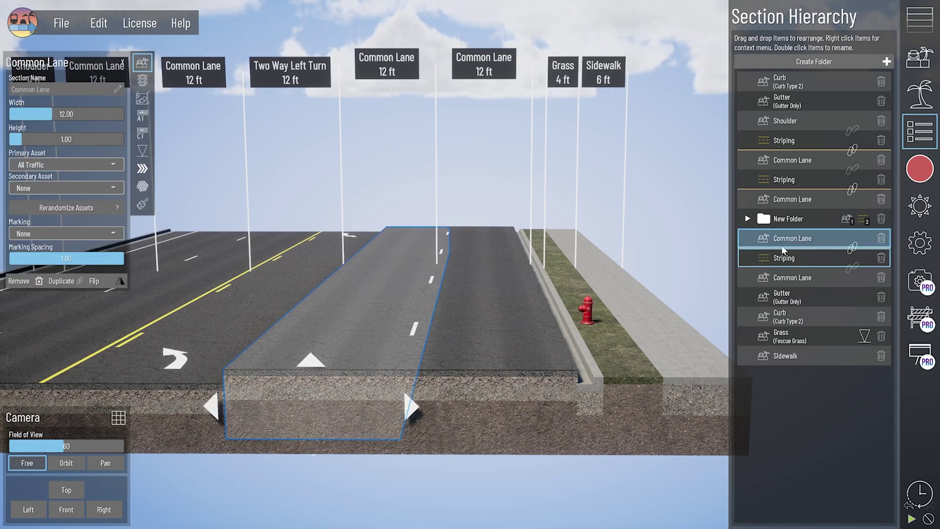
click(684, 229)
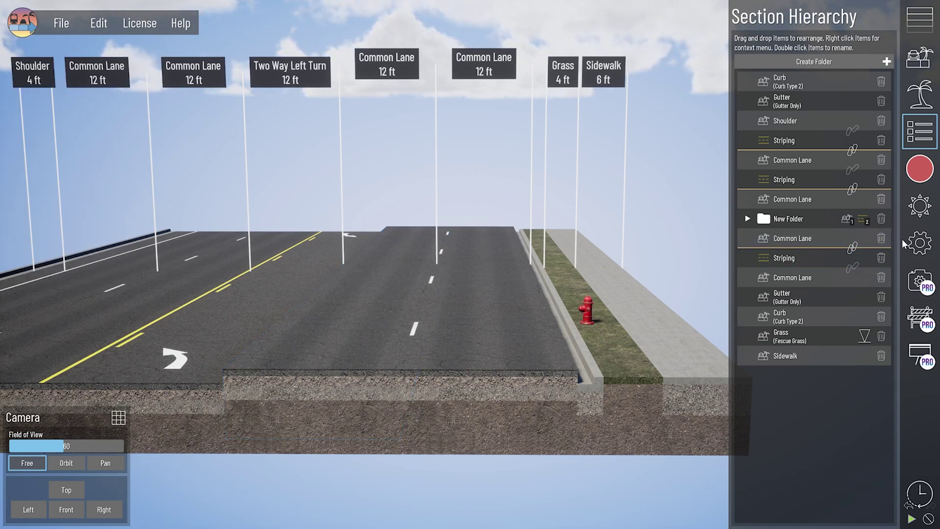
Select the striping together with its linked lane, and raise the common lane next to the turn lane to about 5.18
click(795, 259)
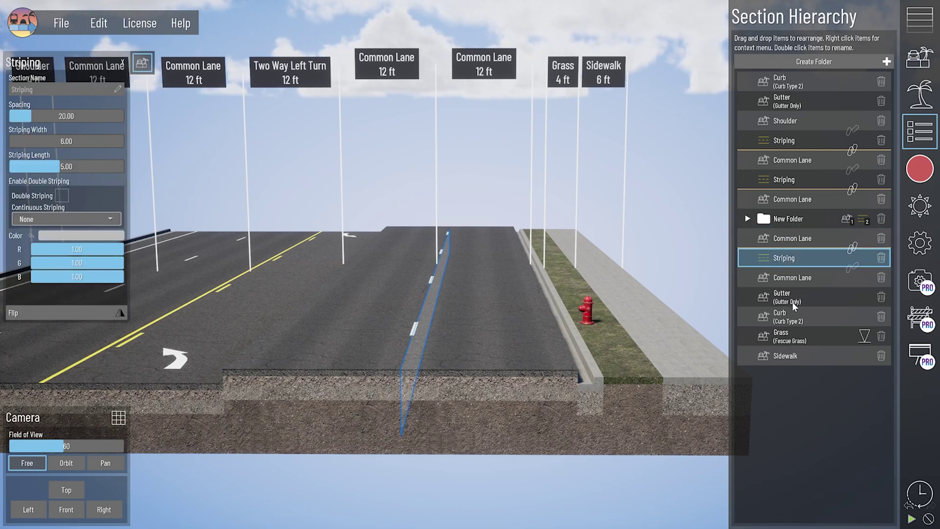
ctrl+click(777, 240)
drag(791, 241, 792, 264)
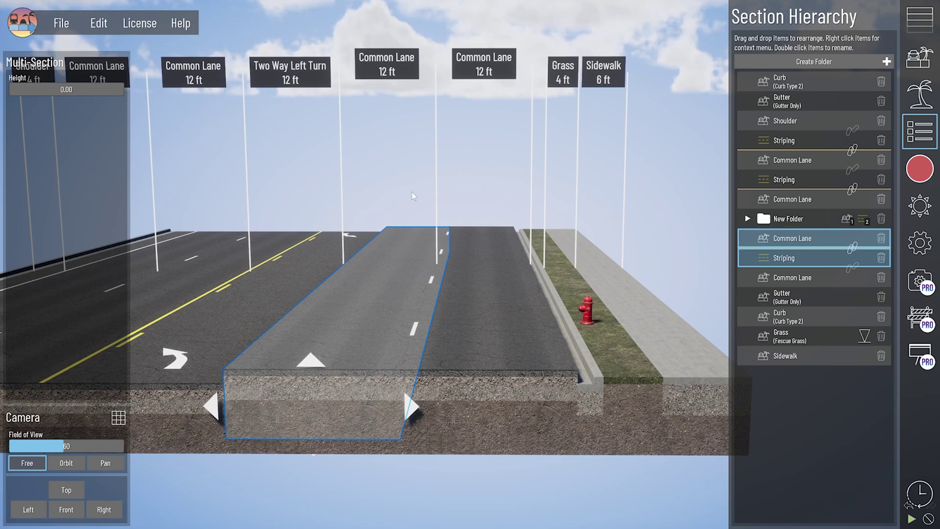
click(315, 412)
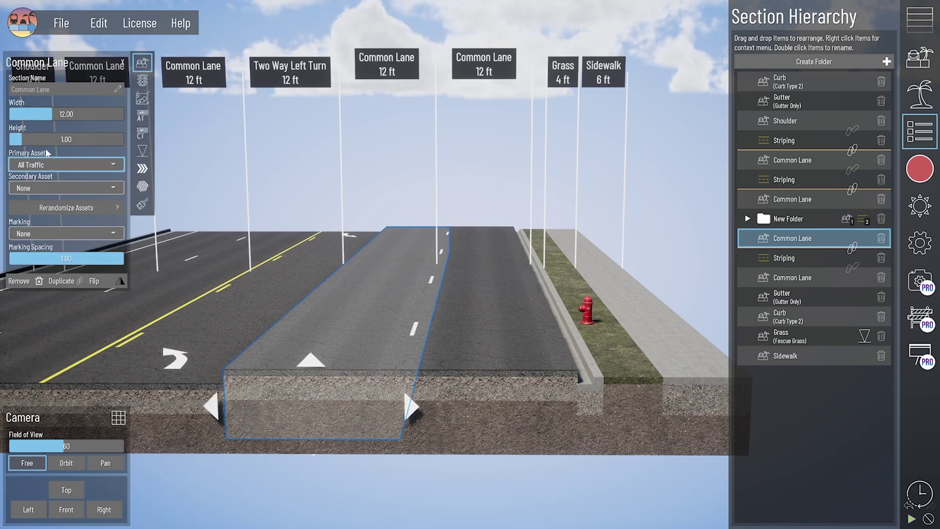
drag(66, 139, 95, 139)
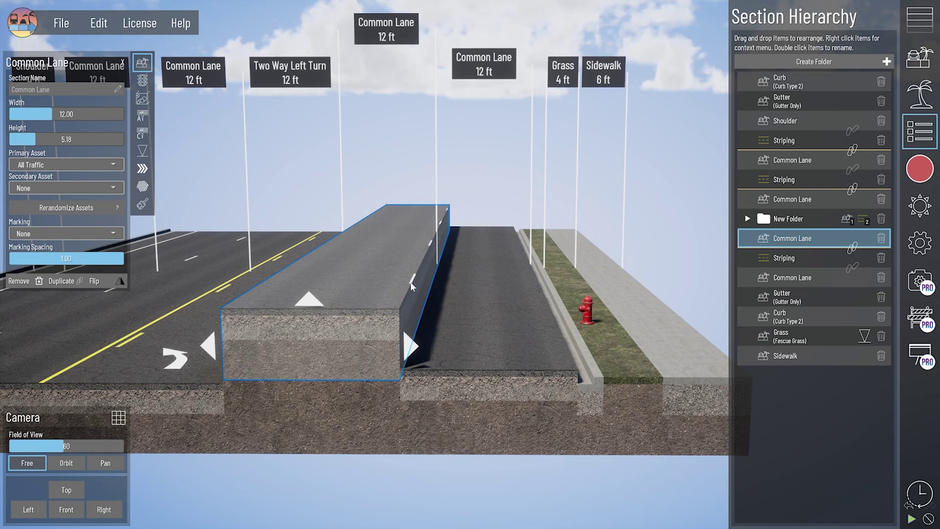
Relink the striping to the lower common lane beside the gutter, toggling that link off and on again
click(852, 269)
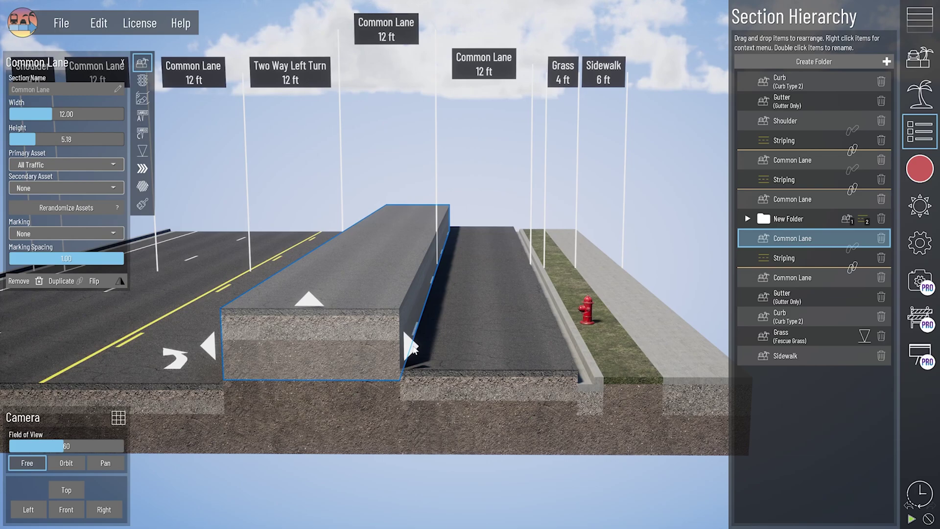
click(797, 278)
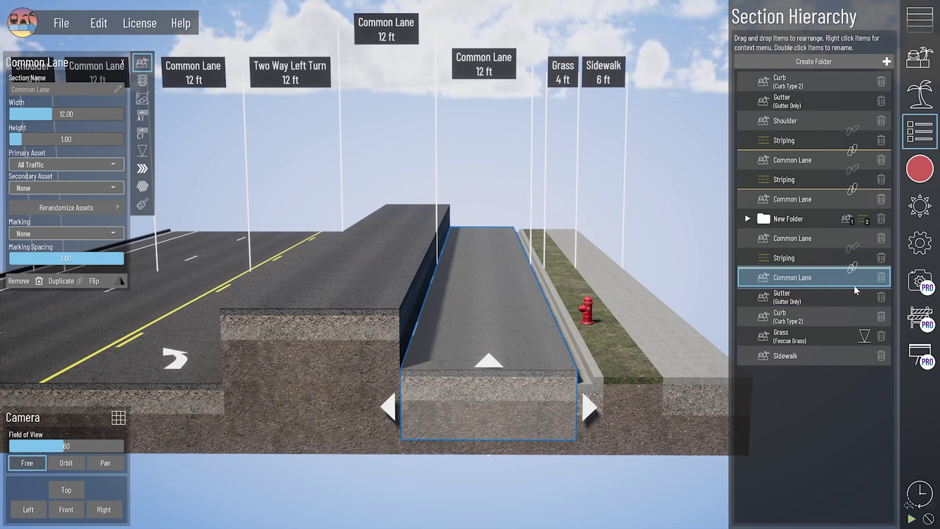
click(853, 269)
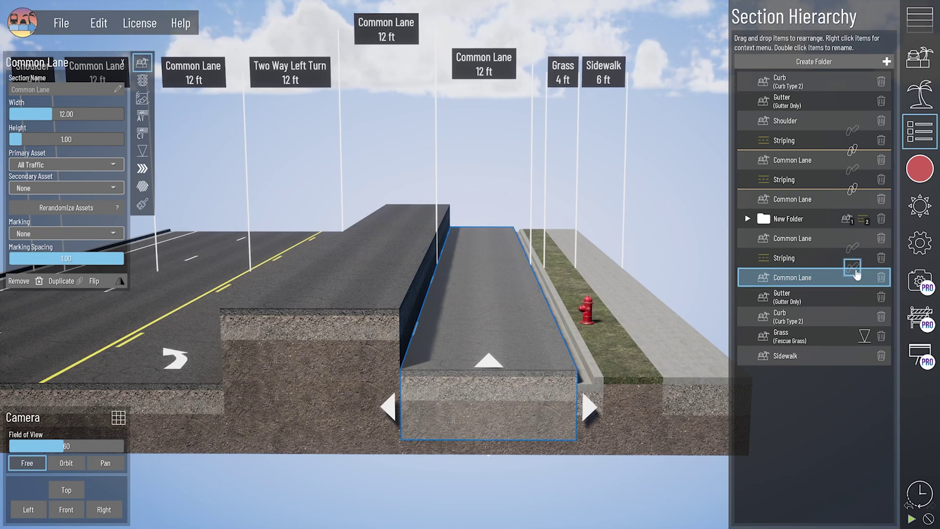
click(852, 268)
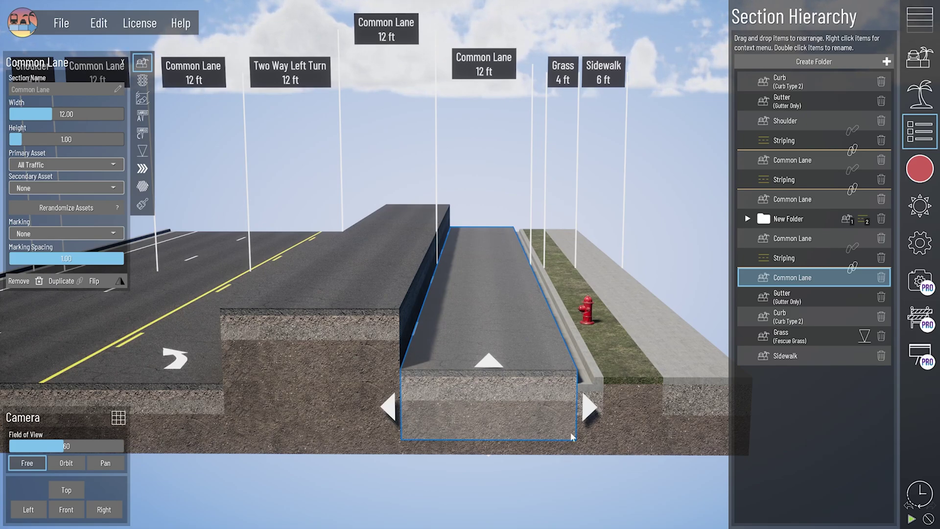
Undo the height changes made to the two common lanes on the sidewalk side
key(ctrl+z)
key(ctrl+z)
key(ctrl+z)
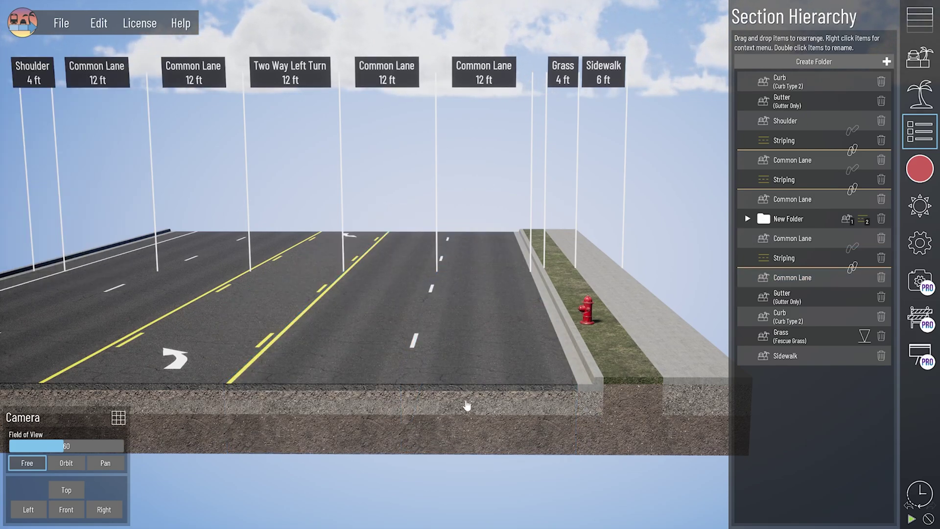
Delete the striping between the two sidewalk-side common lanes and place a new Striping section from the road library between them
click(881, 258)
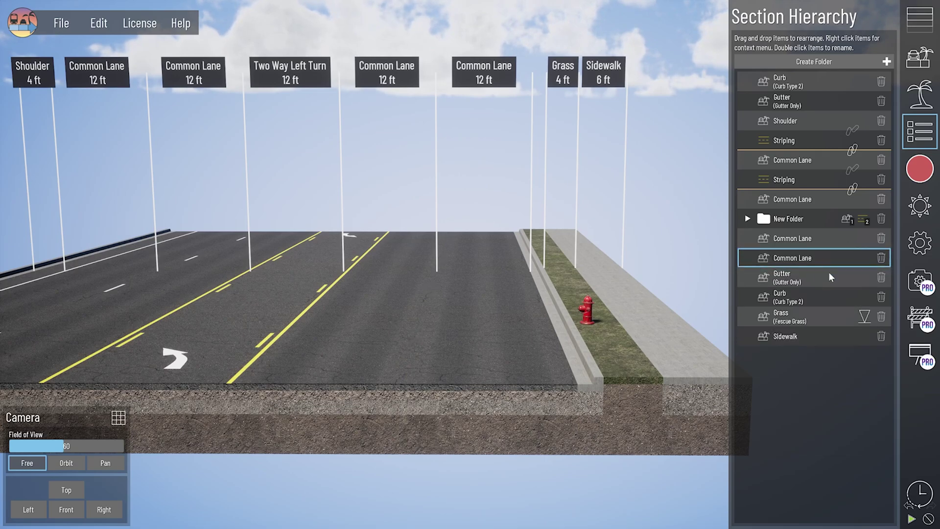
click(926, 22)
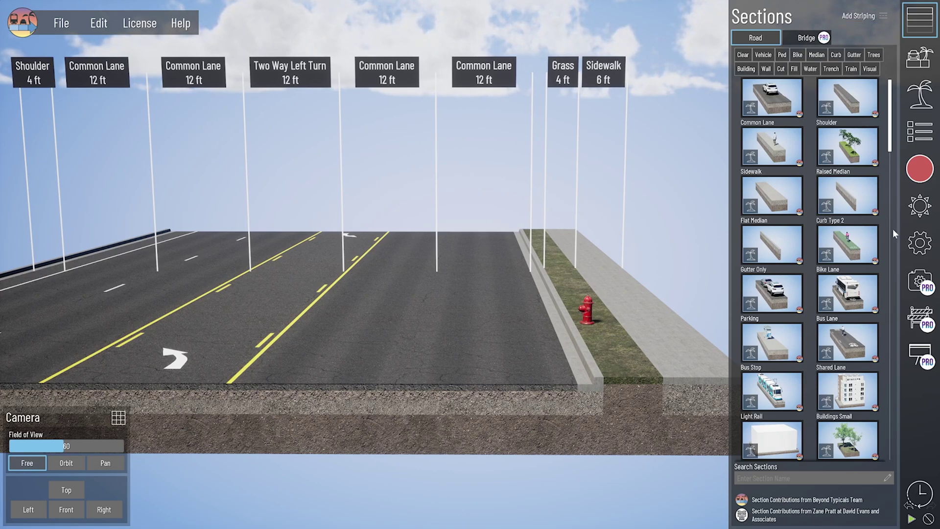
scroll(892, 228, down, 15)
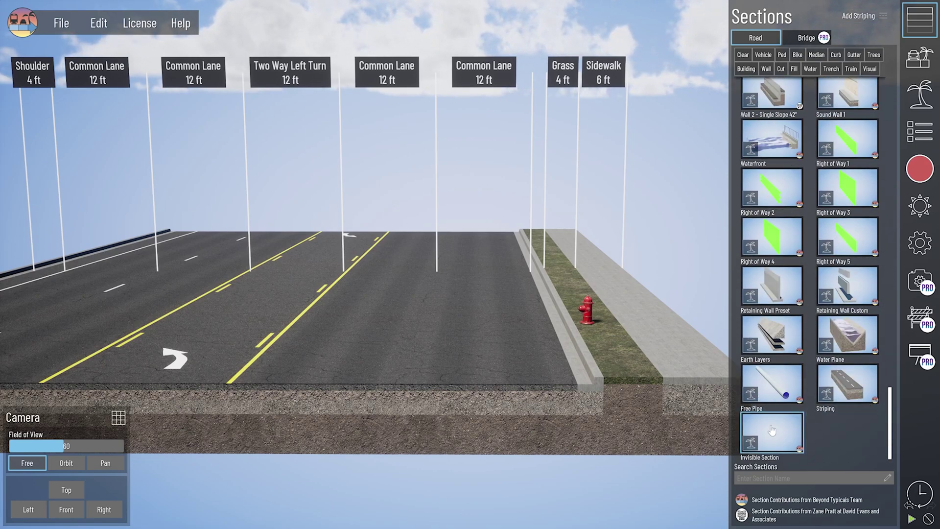
click(847, 384)
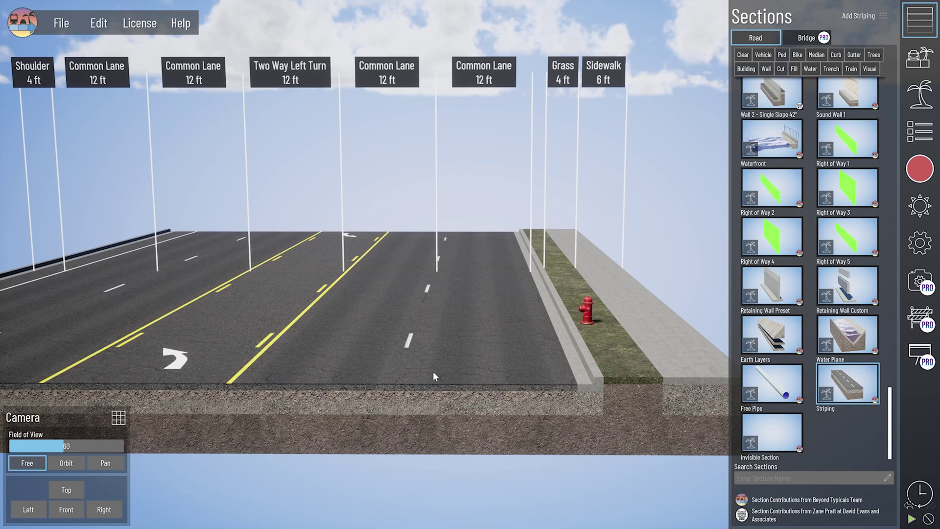
Show the section hierarchy and delete the newly placed striping between the two sidewalk-side common lanes
click(919, 131)
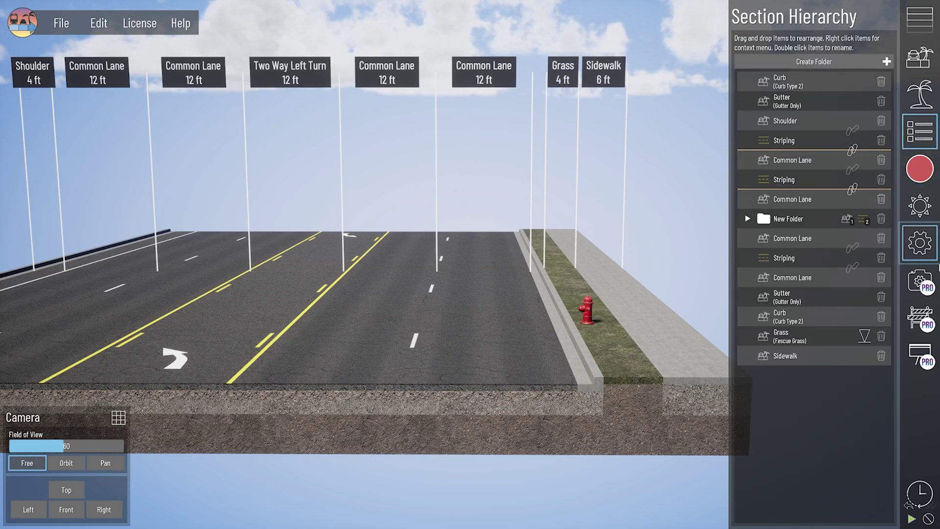
click(791, 263)
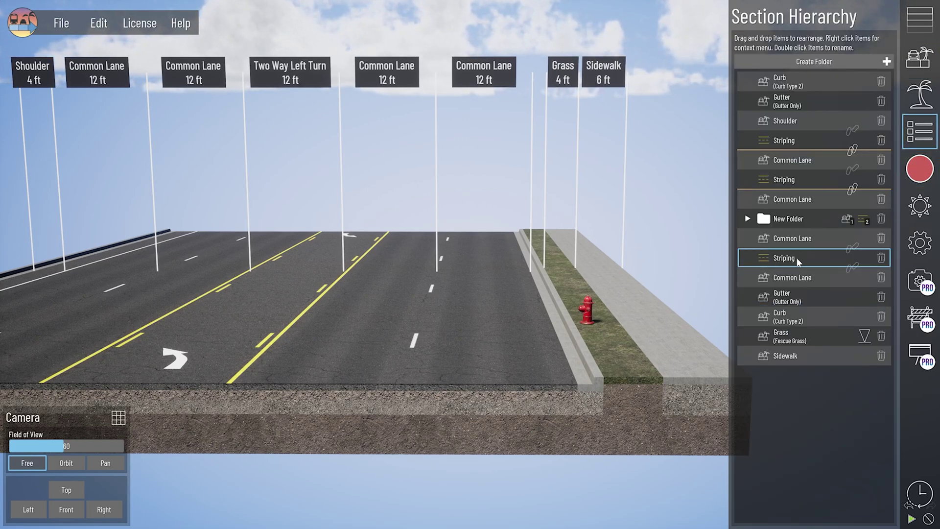
click(851, 271)
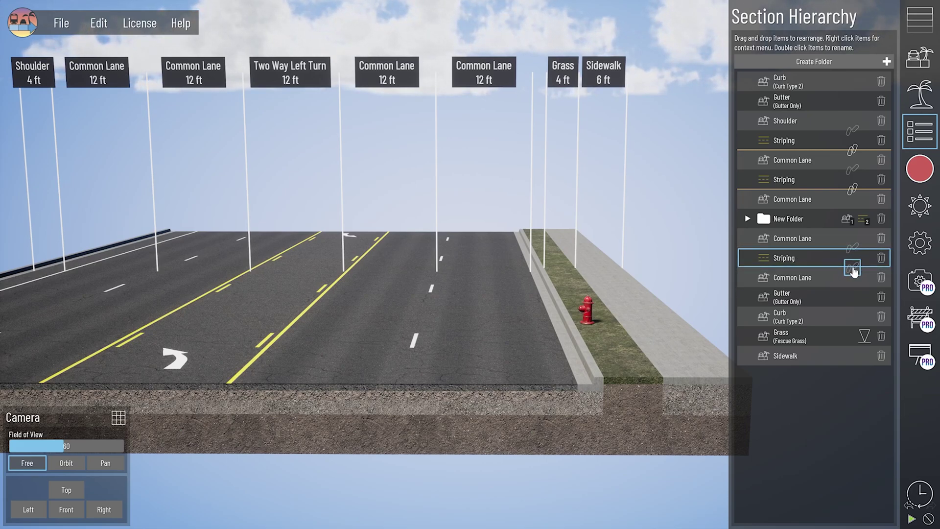
click(491, 404)
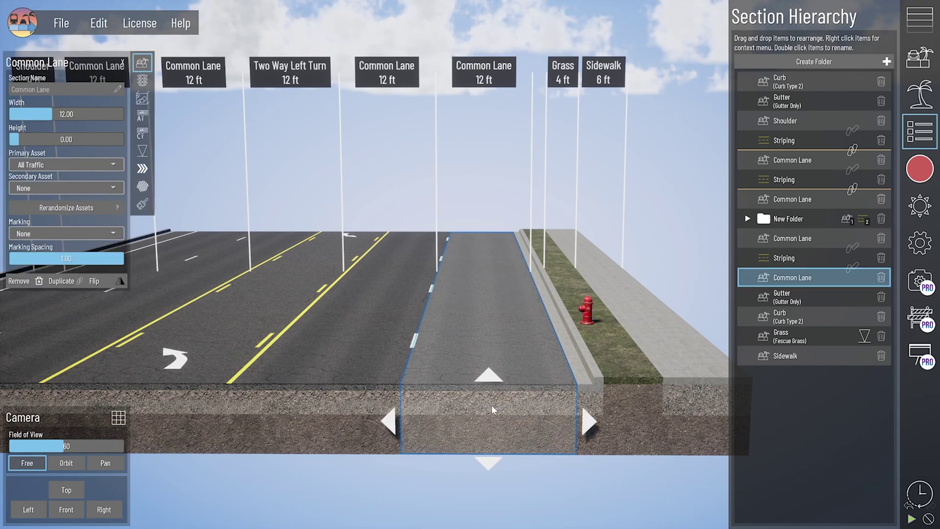
click(410, 357)
key(Delete)
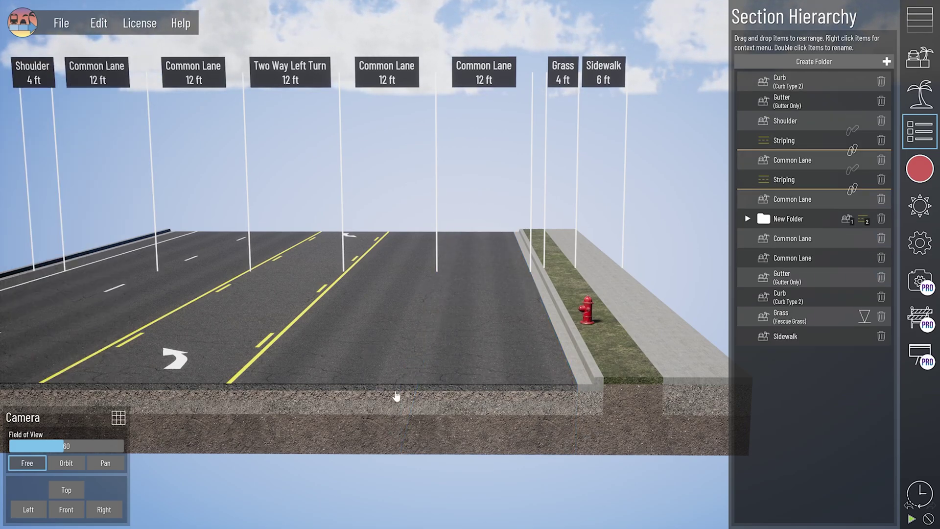
Apply Surround With Striping to the sidewalk-side common lane next to the turn lane and check the added striping
click(349, 406)
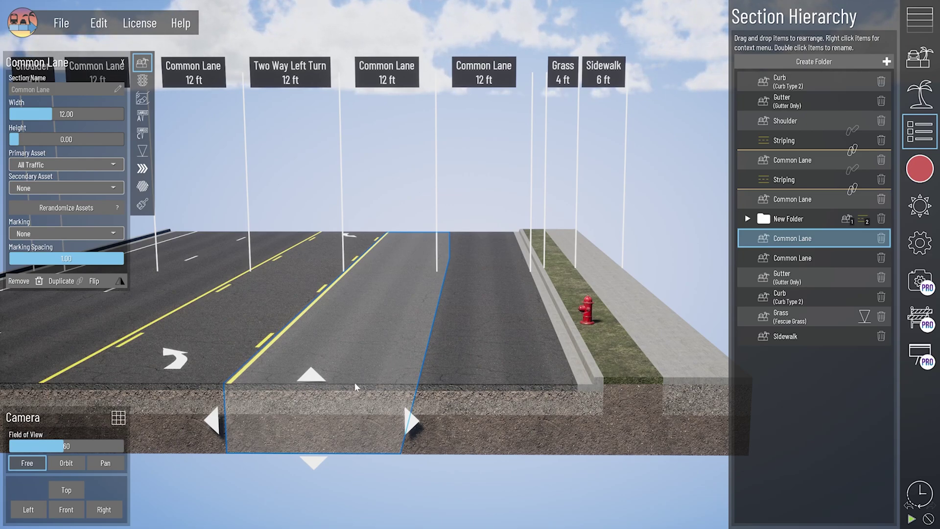
right_click(339, 397)
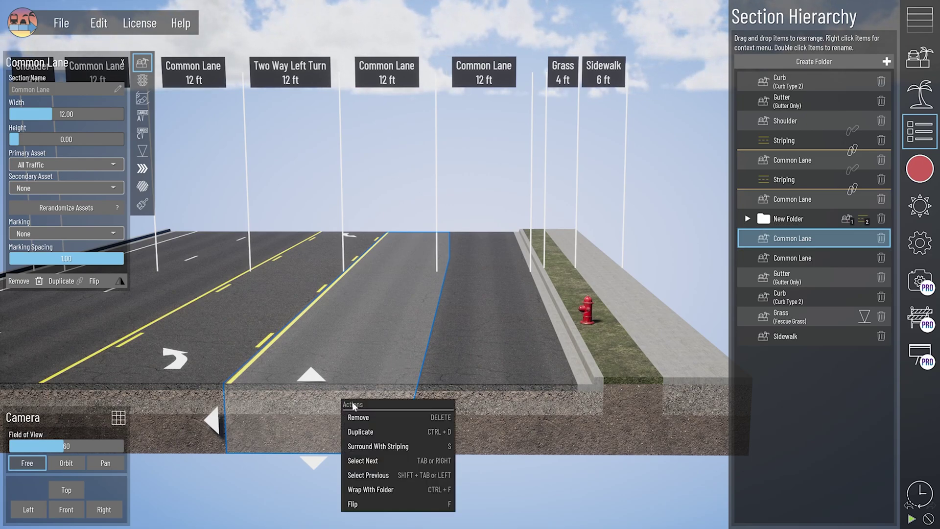
click(391, 448)
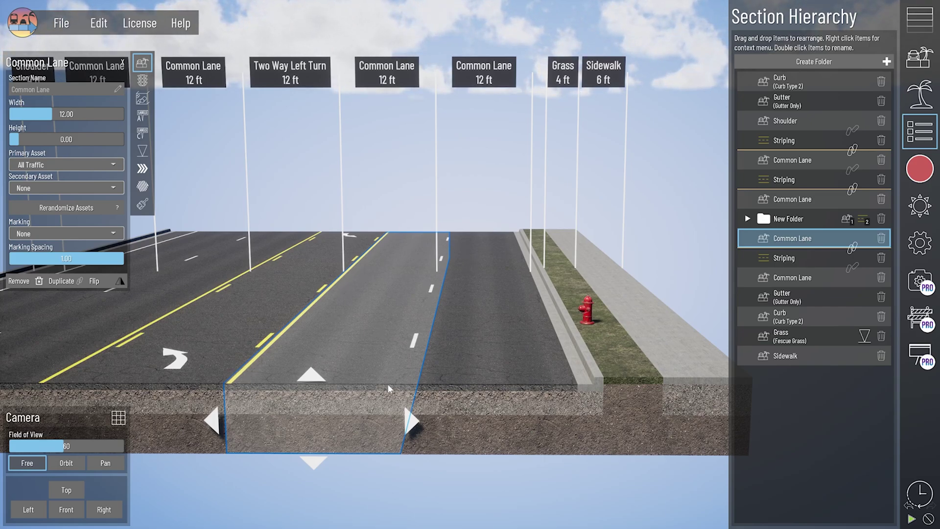
click(788, 259)
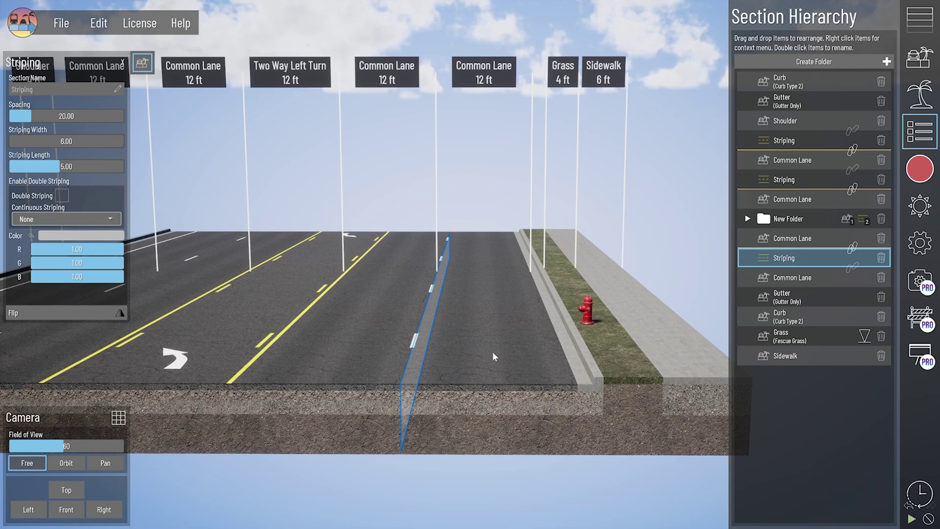
click(313, 419)
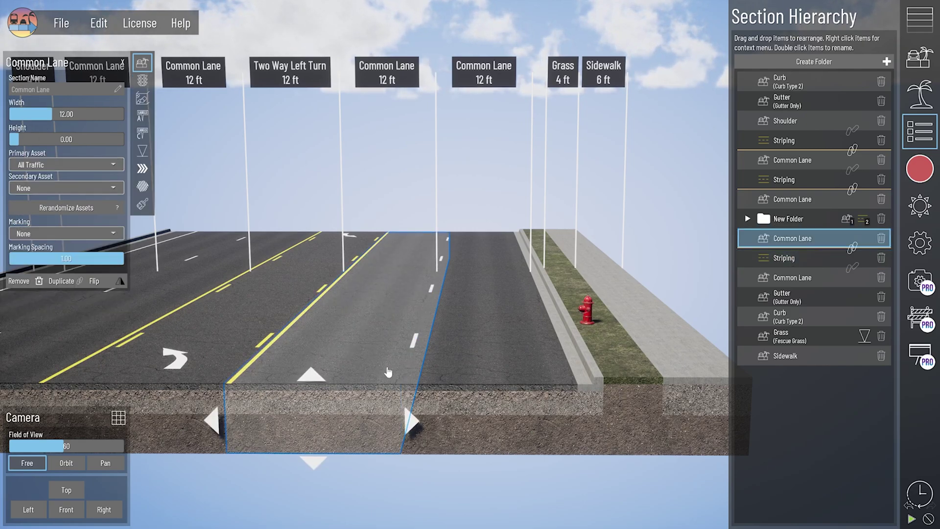
Surround the common lane next to the sidewalk-side gutter with striping
click(513, 482)
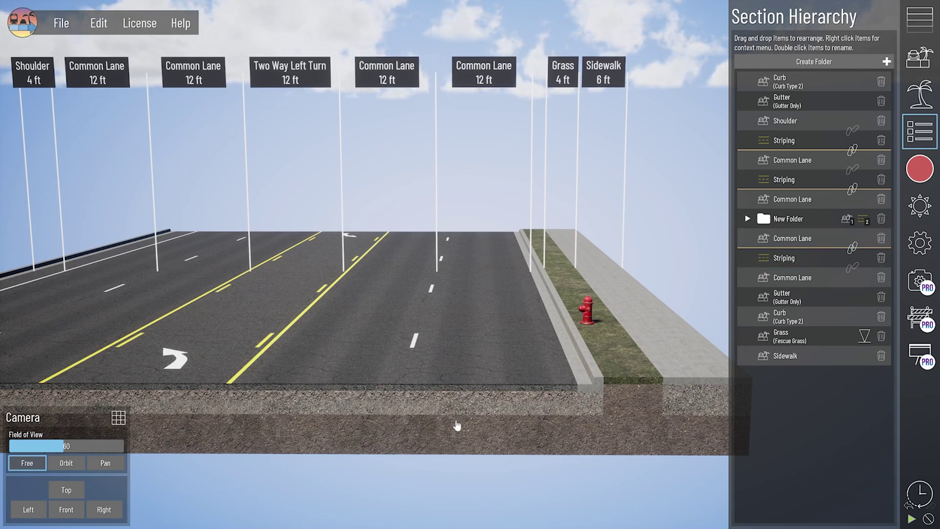
click(473, 407)
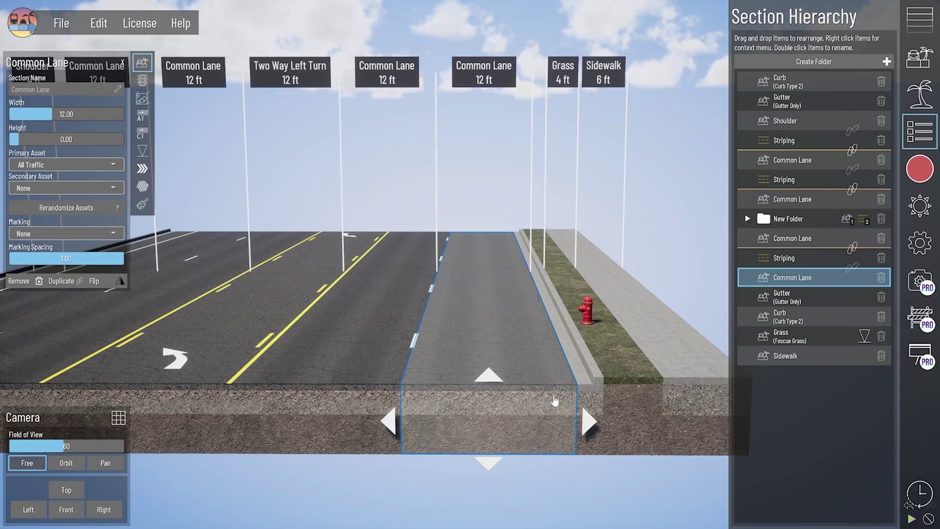
key(s)
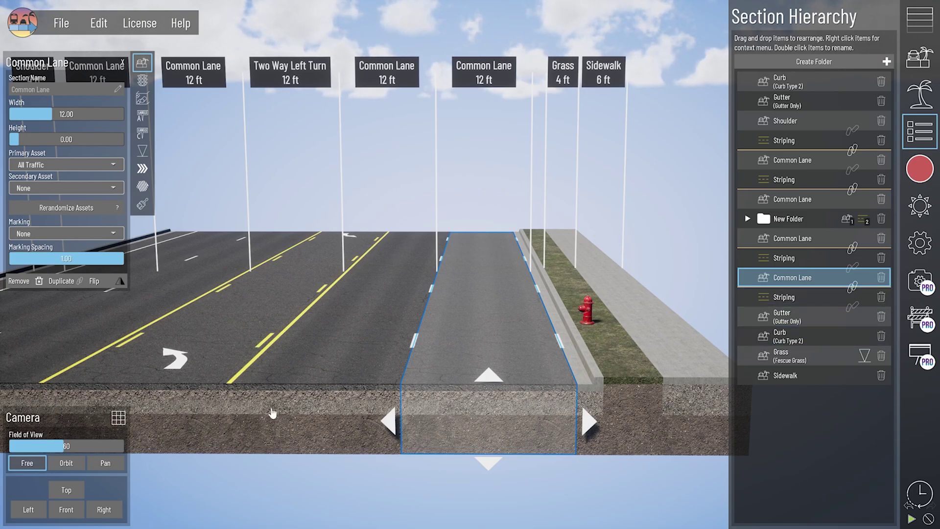
Reorder the section hierarchy so both Striping sections sit directly below New Folder, above the two sidewalk-side common lanes
drag(793, 297, 788, 230)
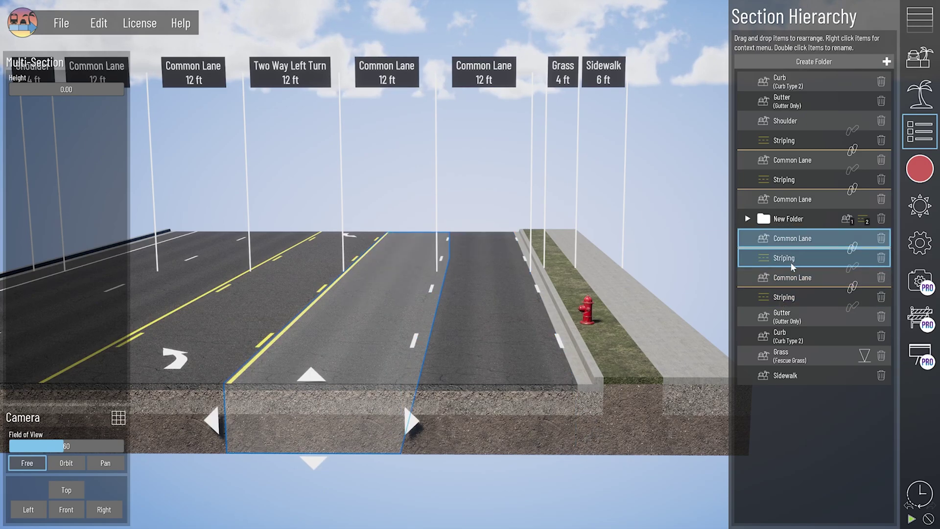
click(851, 288)
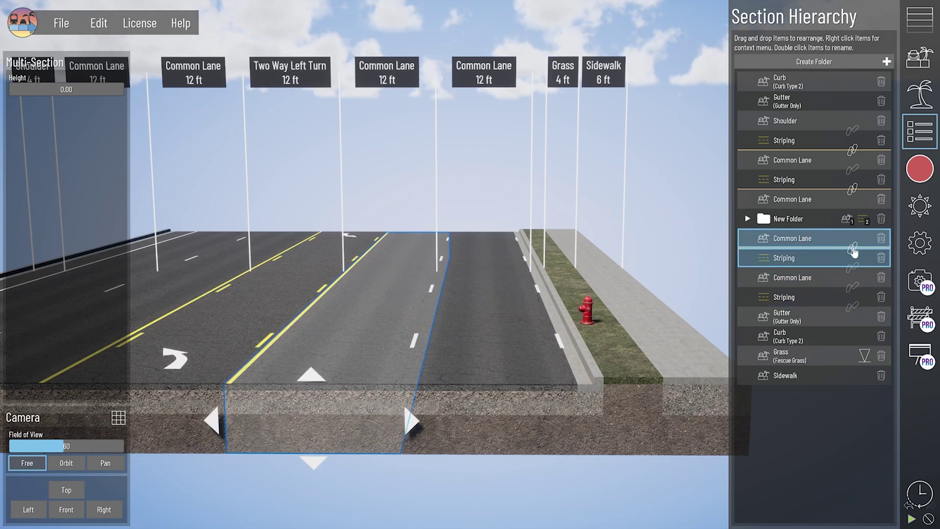
click(853, 248)
drag(781, 257, 794, 291)
drag(785, 239, 789, 229)
drag(793, 278, 794, 252)
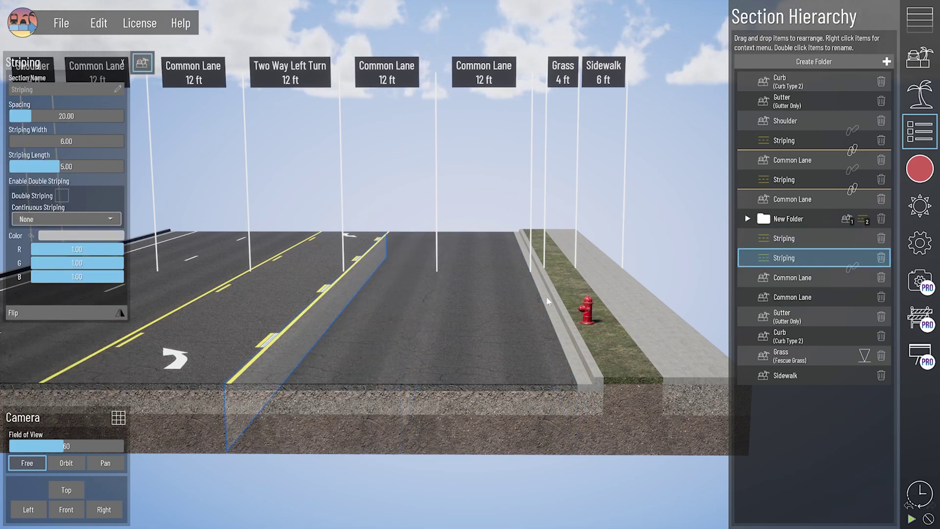
Delete one of the two overlapping white Striping sections beside the turn lane and keep the other between the two sidewalk-side common lanes
middle_drag(249, 392, 409, 336)
scroll(533, 260, up, 3)
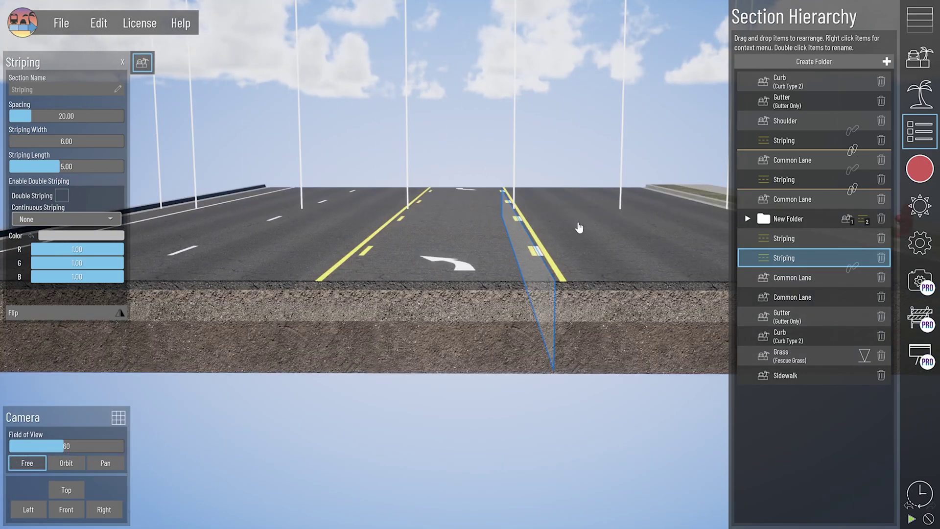
middle_drag(563, 231, 503, 275)
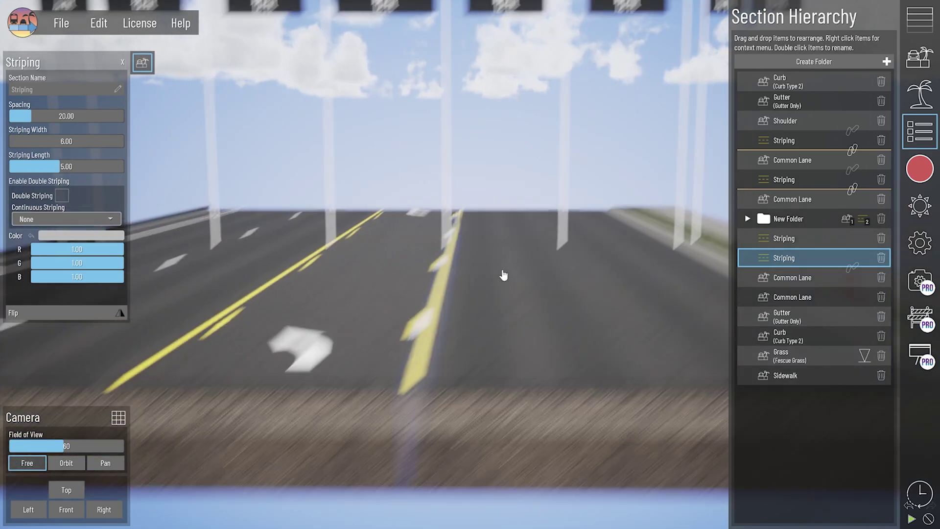
click(480, 293)
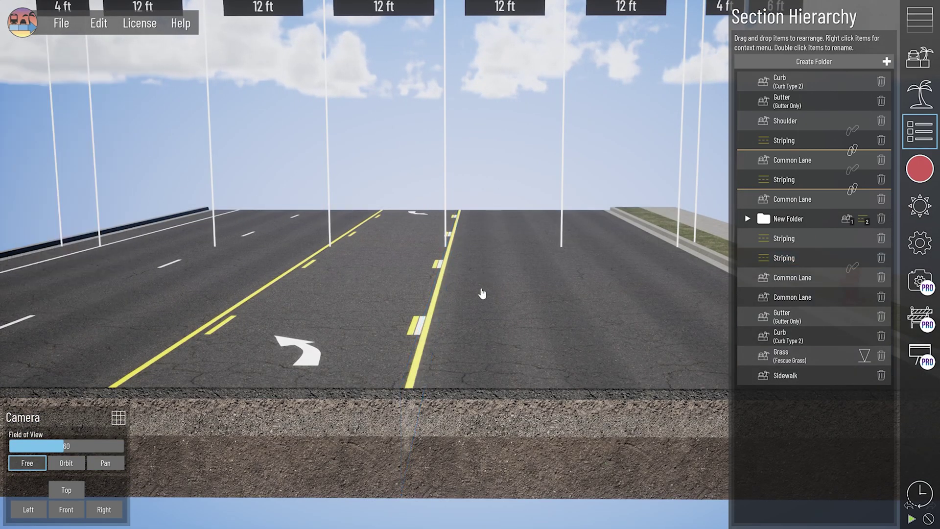
click(459, 410)
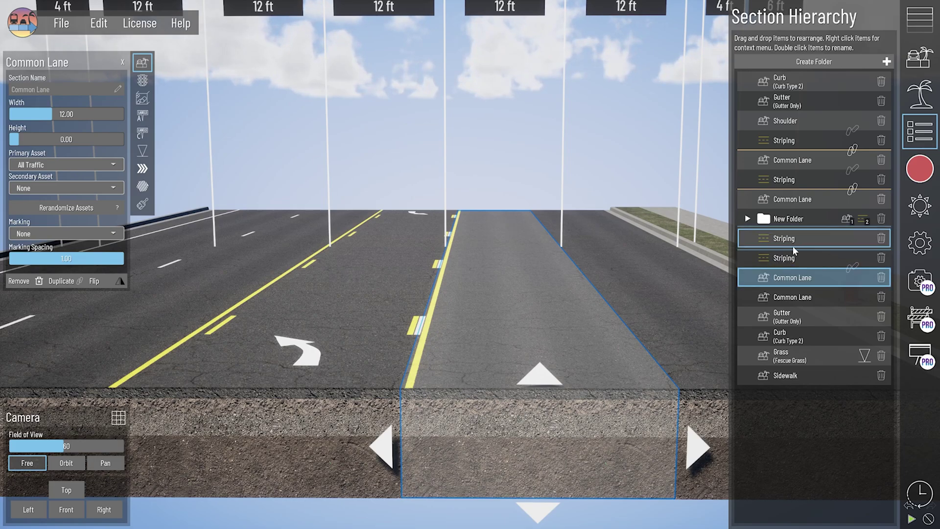
click(881, 238)
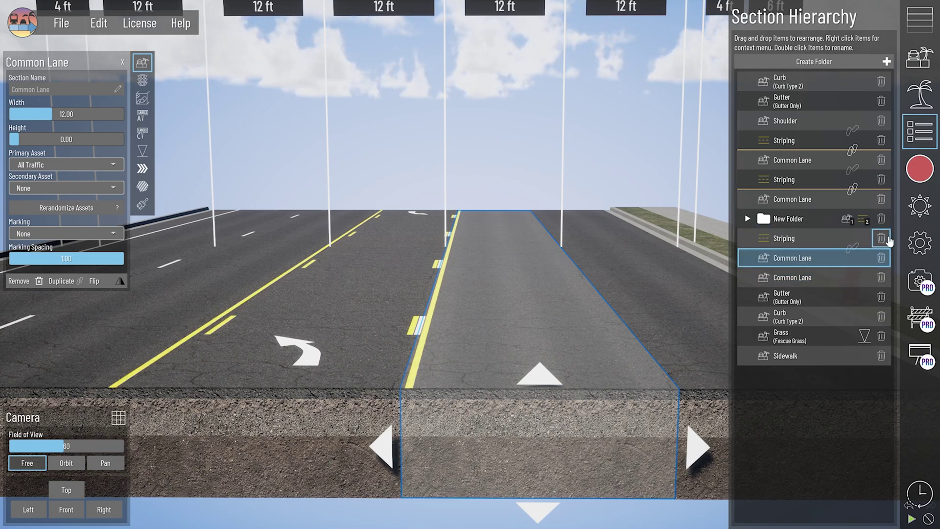
click(881, 238)
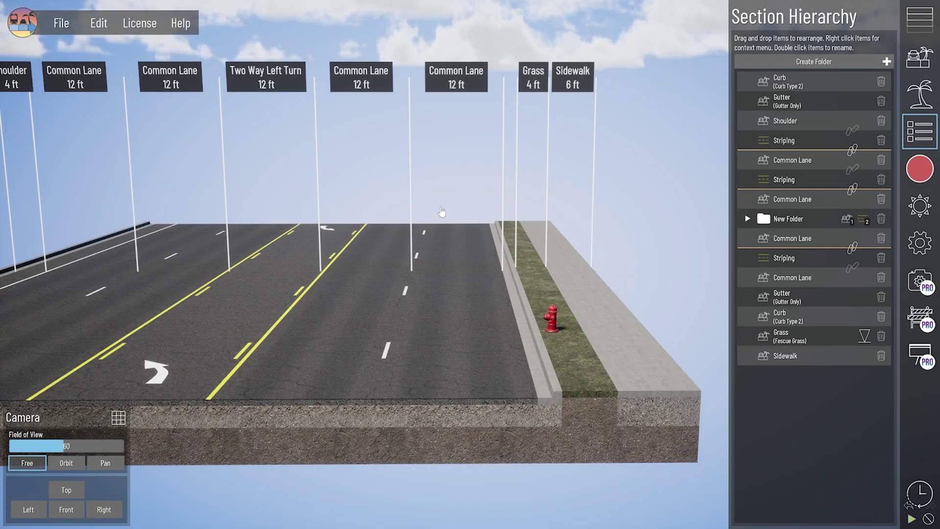
Lower the common lane next to the sidewalk-side gutter to a height of -1 ft
click(459, 422)
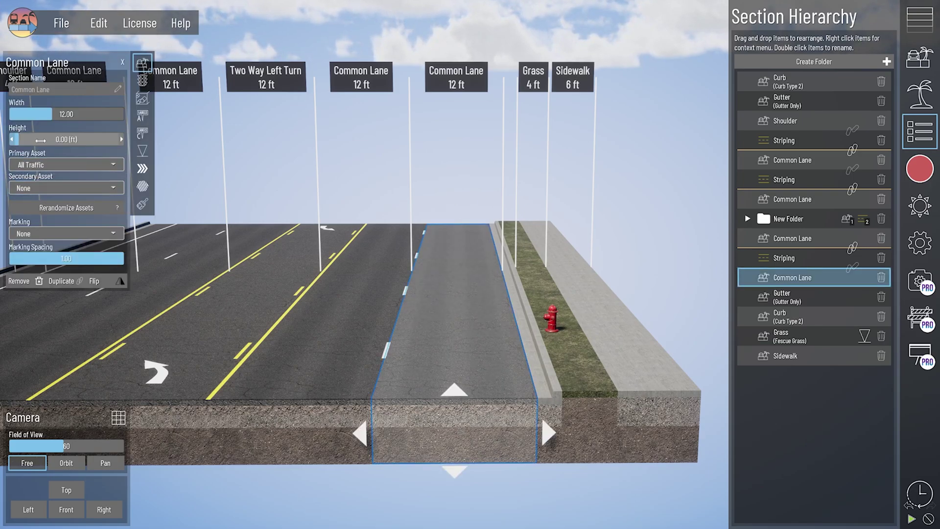
drag(41, 139, 26, 139)
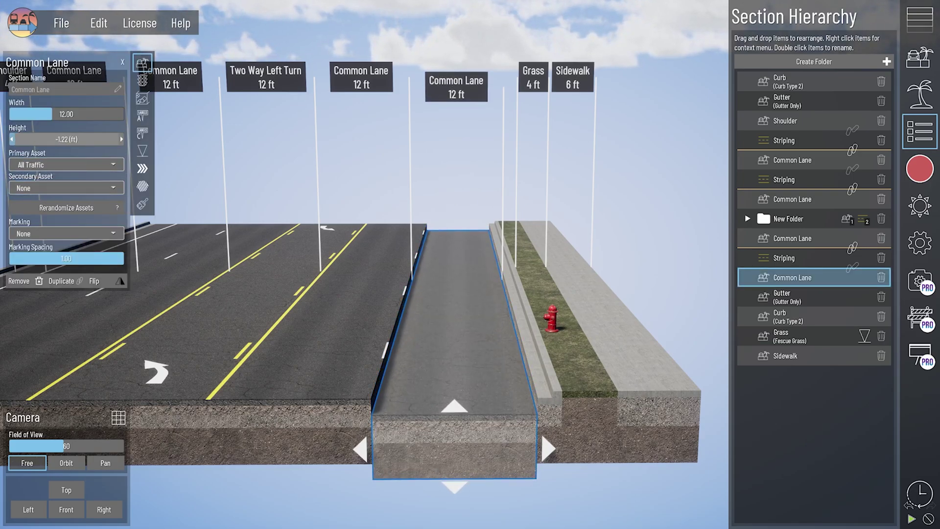
click(47, 141)
text(0)
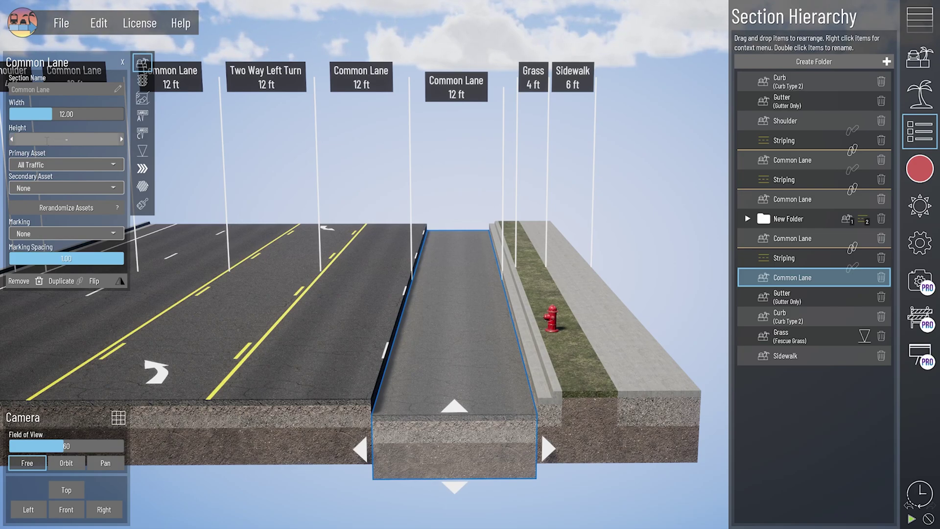
key(Return)
Set the height of the sidewalk-side common lane beside the turn lane to -1 ft
click(289, 415)
click(83, 139)
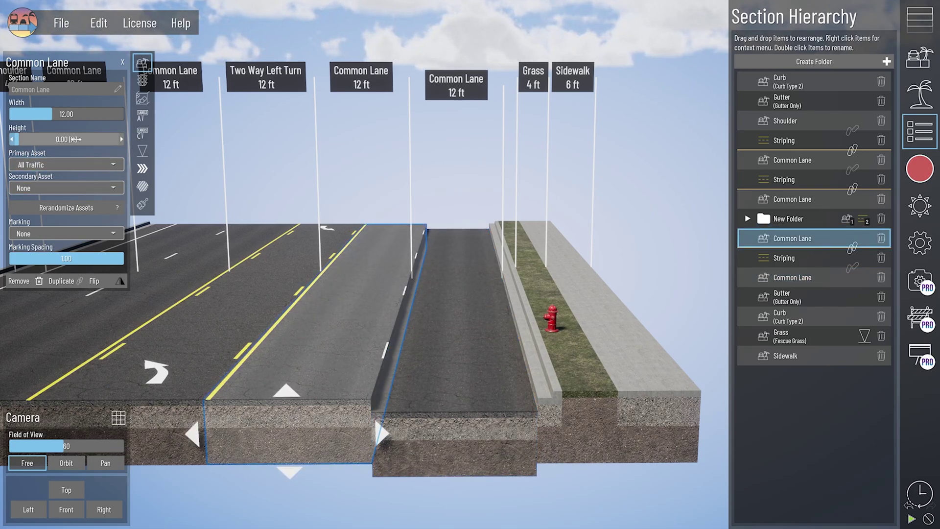
text(-1)
key(Return)
click(457, 189)
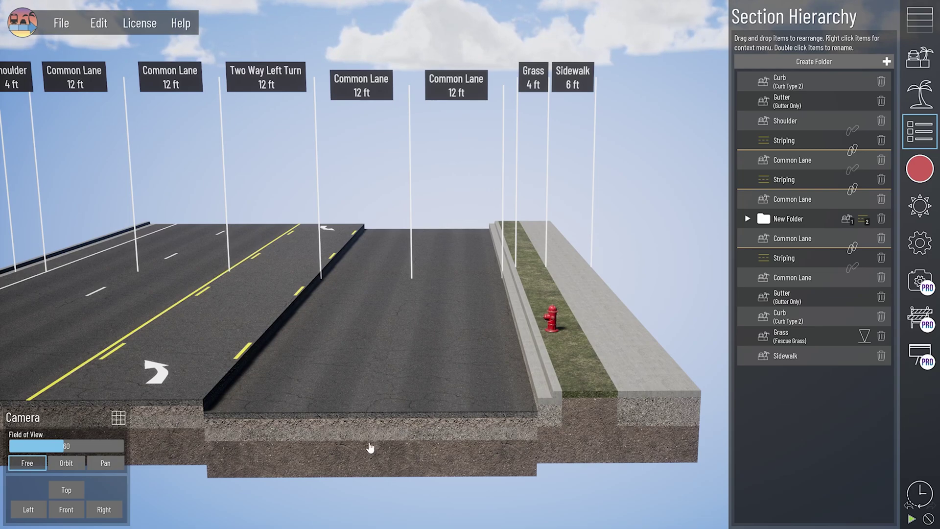
Reset the height of both sidewalk-side common lanes to 0 ft
scroll(418, 439, down, 1)
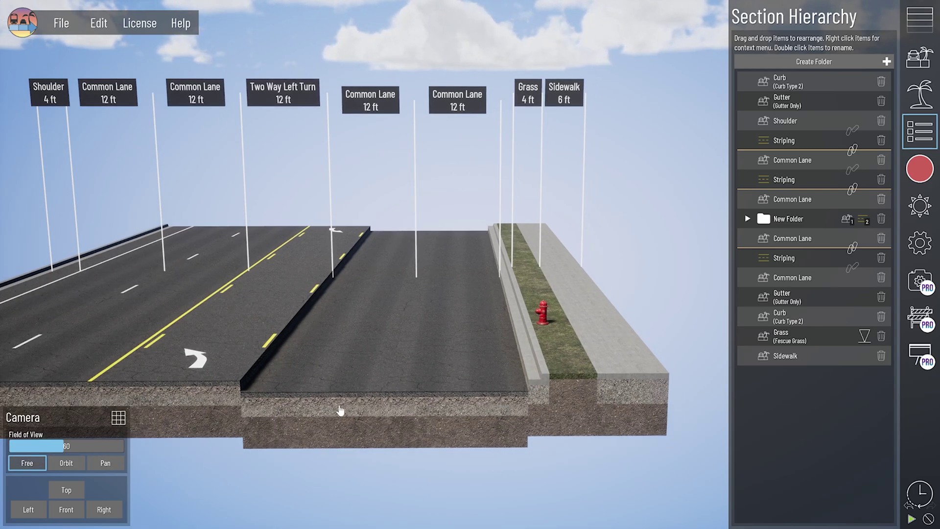
click(296, 415)
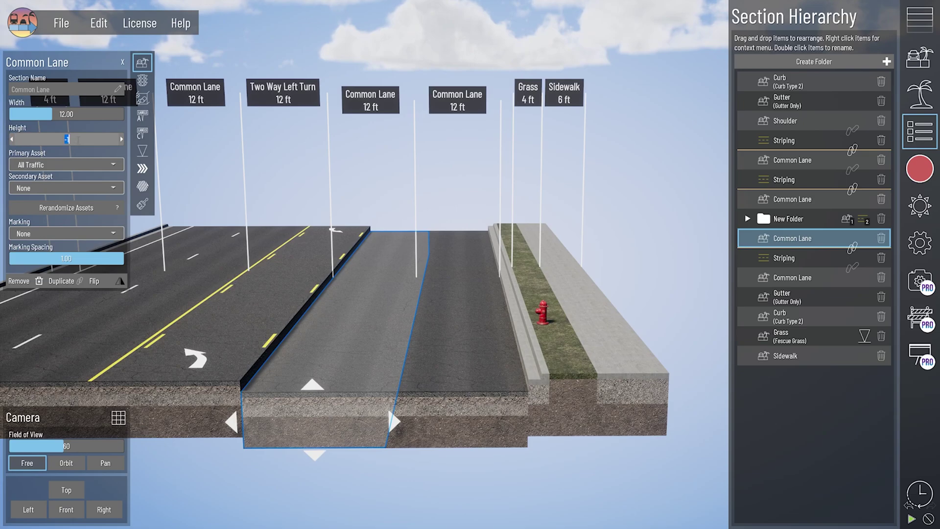
click(431, 413)
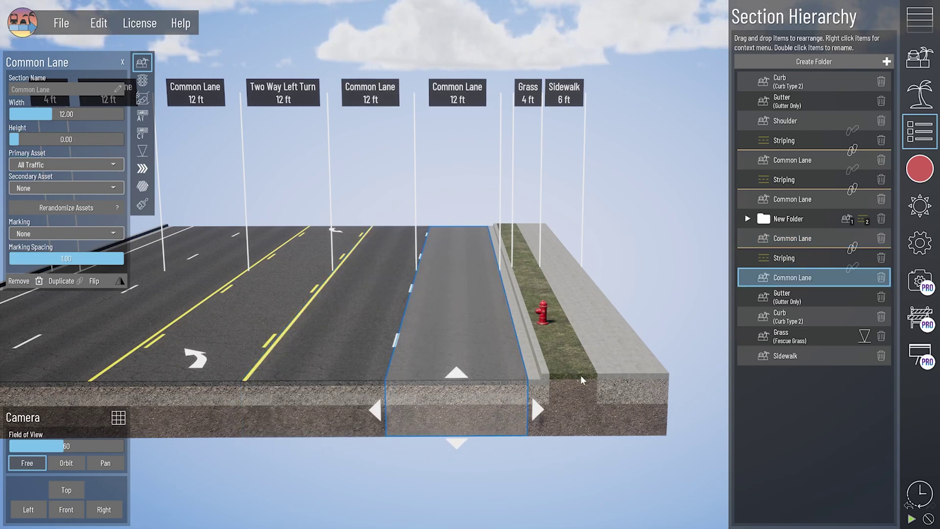
click(452, 176)
scroll(394, 385, up, 2)
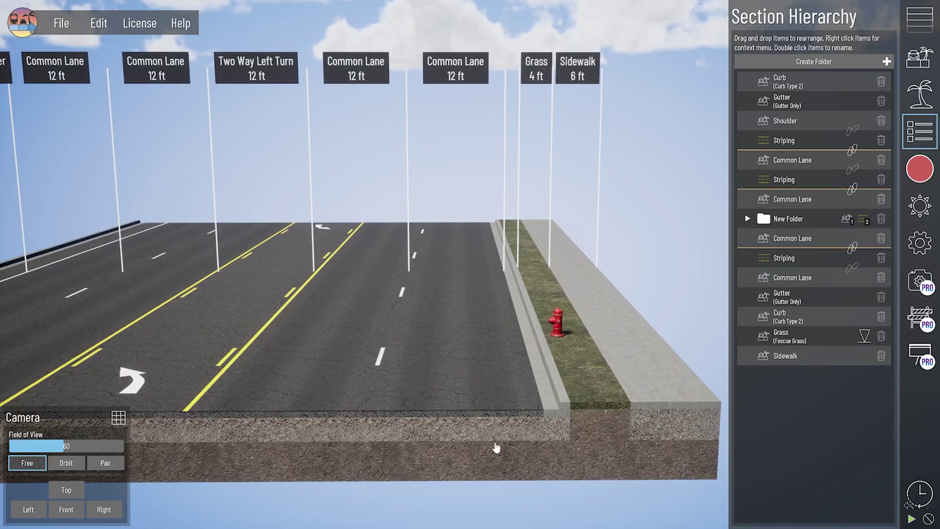
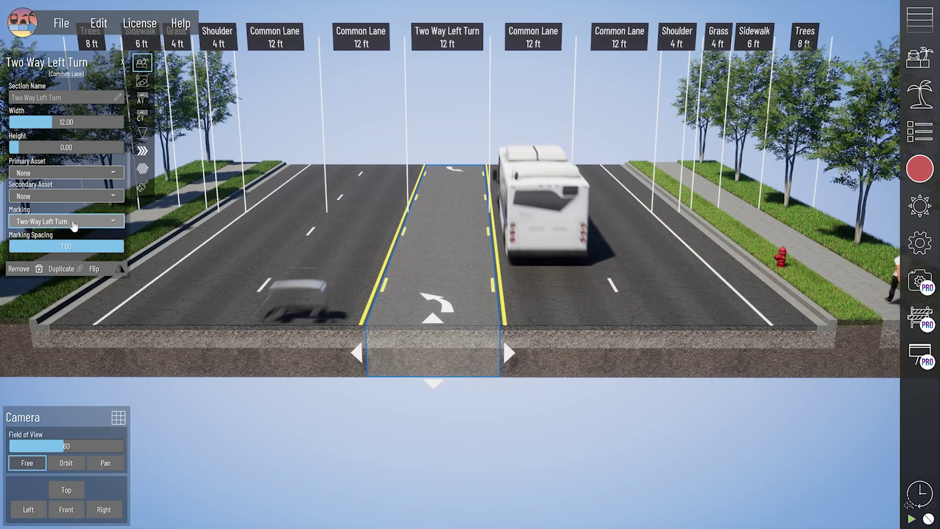
Try marking spacings of 0.15 and 0.40 for the turn arrows on the Two Way Left Turn lane
drag(456, 265, 451, 298)
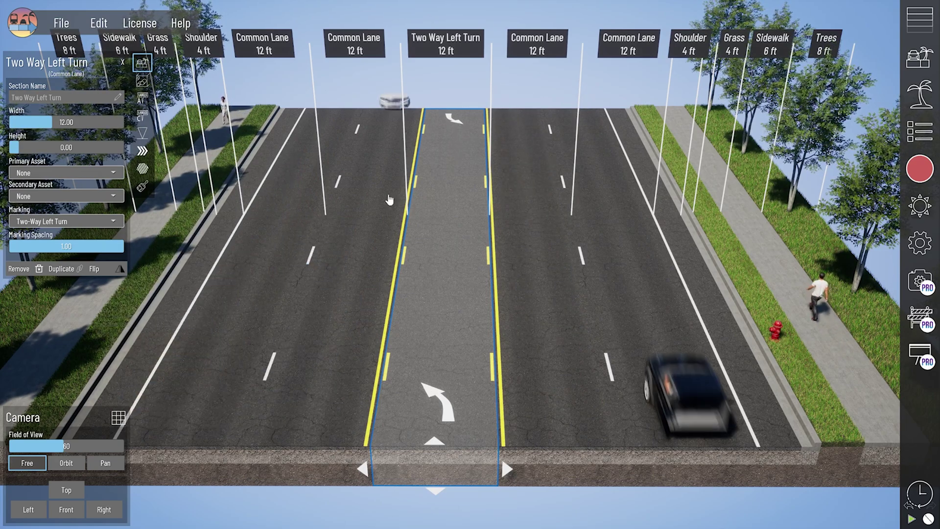
drag(119, 247, 11, 246)
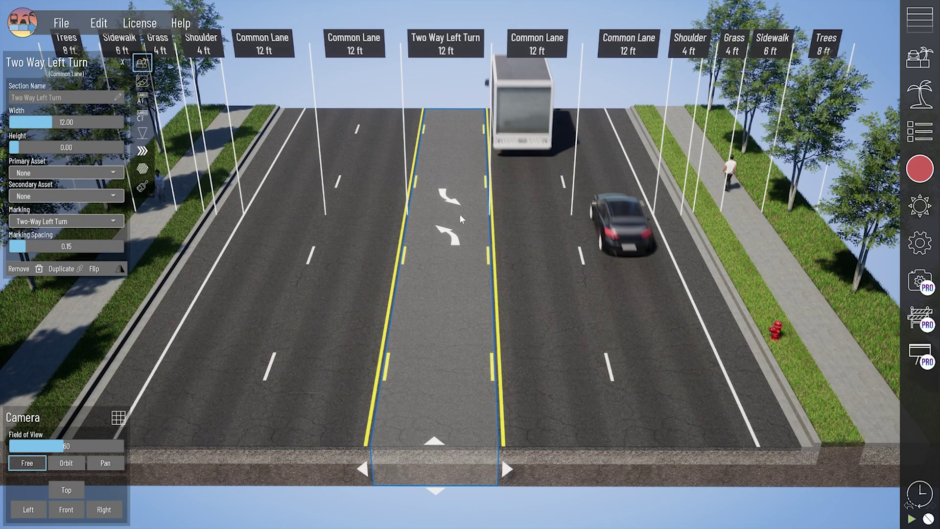
right_drag(475, 328, 477, 312)
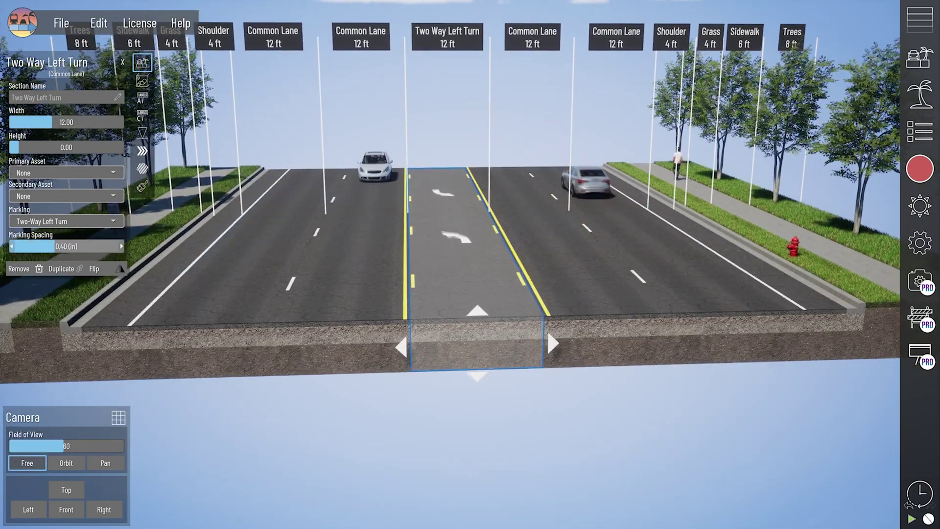
middle_drag(564, 178, 512, 184)
click(512, 184)
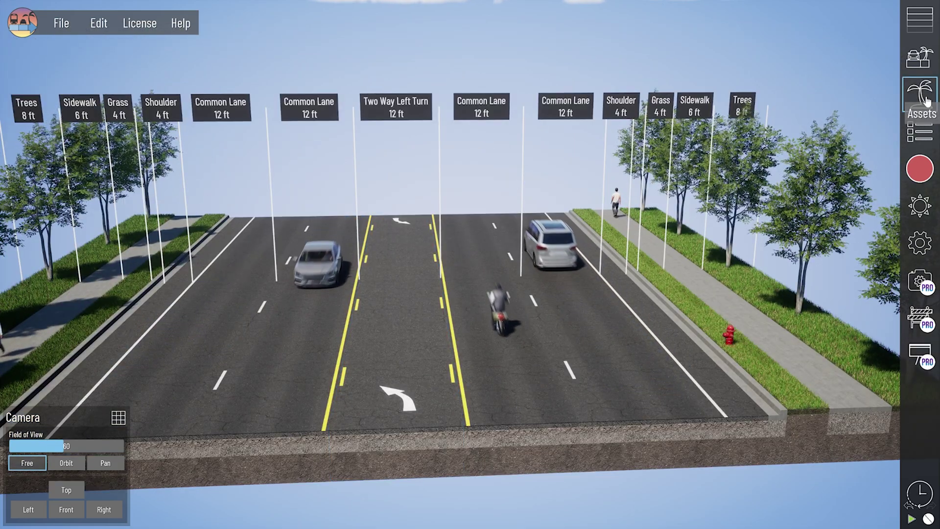
Search the library assets for "left" and place a white Left Turn Marking decal behind the front arrow in the Two Way Left Turn lane
click(924, 99)
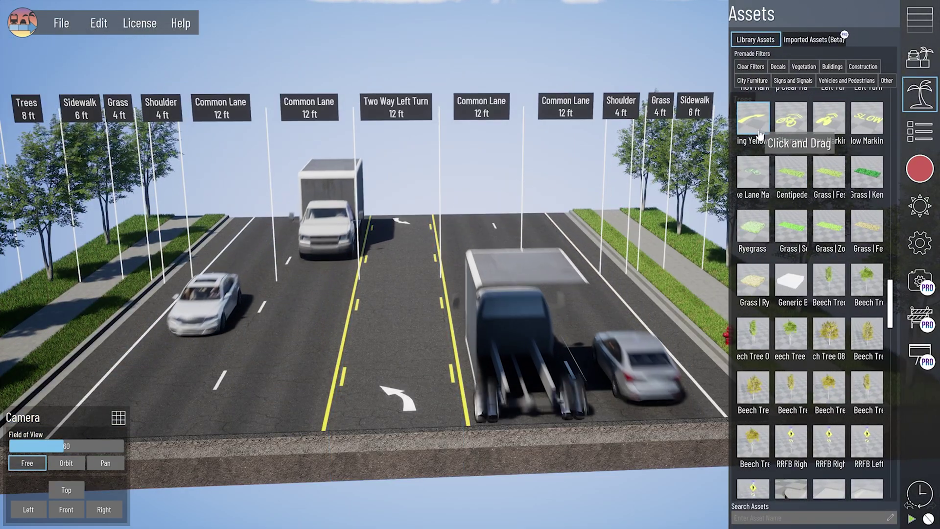
click(780, 519)
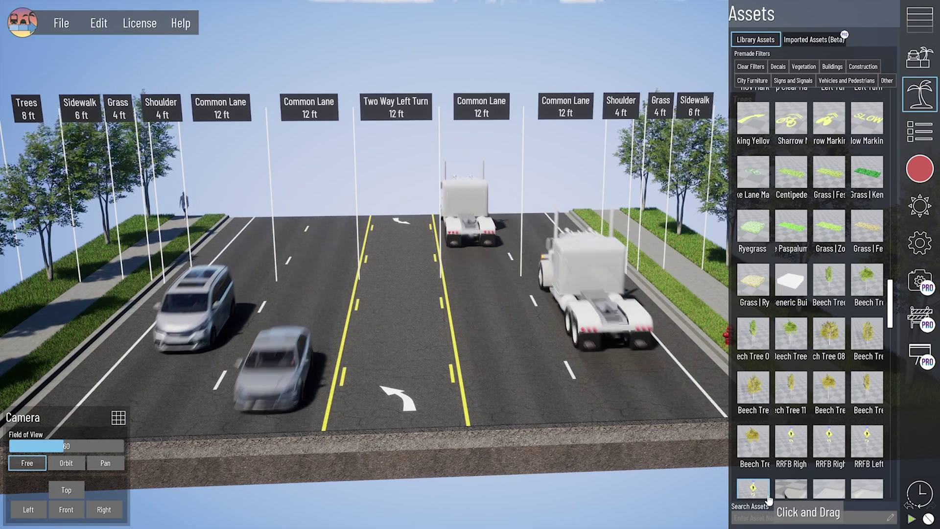
text(left)
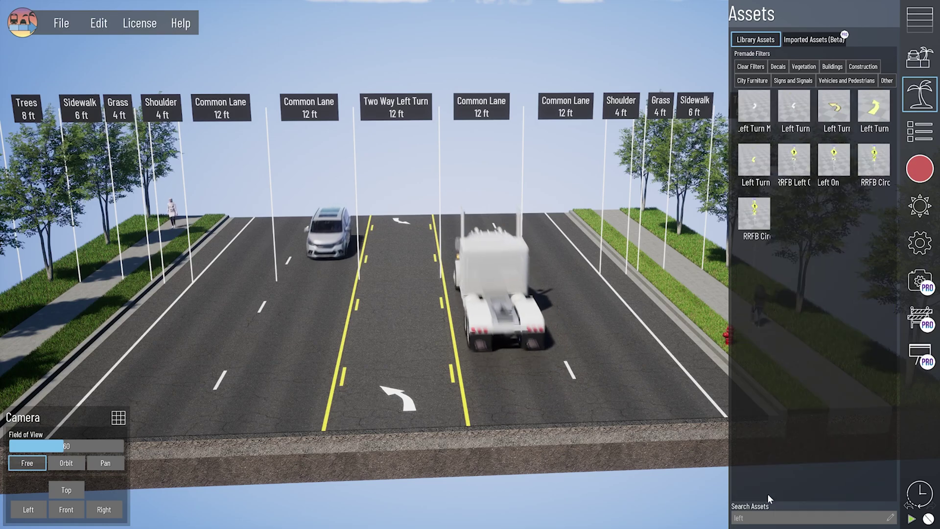
drag(518, 280, 384, 369)
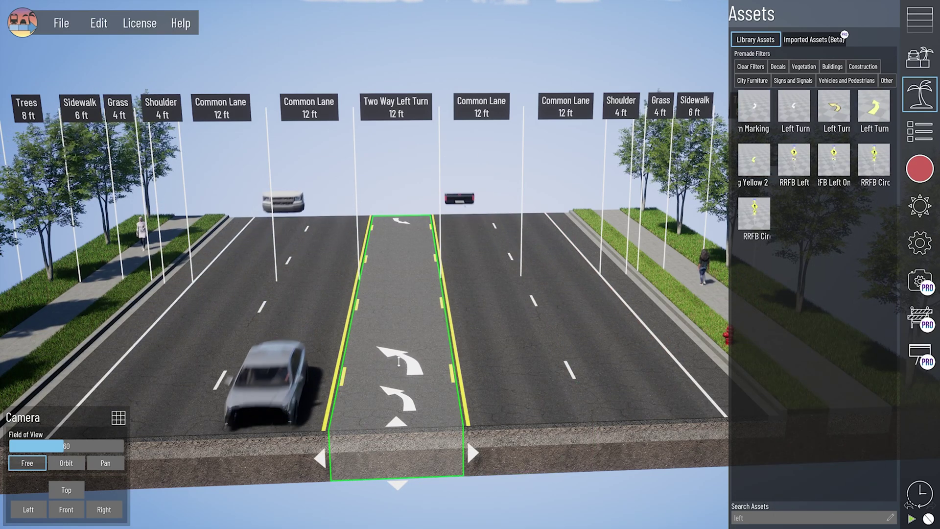
Select the placed Left Turn Marking decal for editing and set its Z rotation to -90
click(399, 361)
click(445, 335)
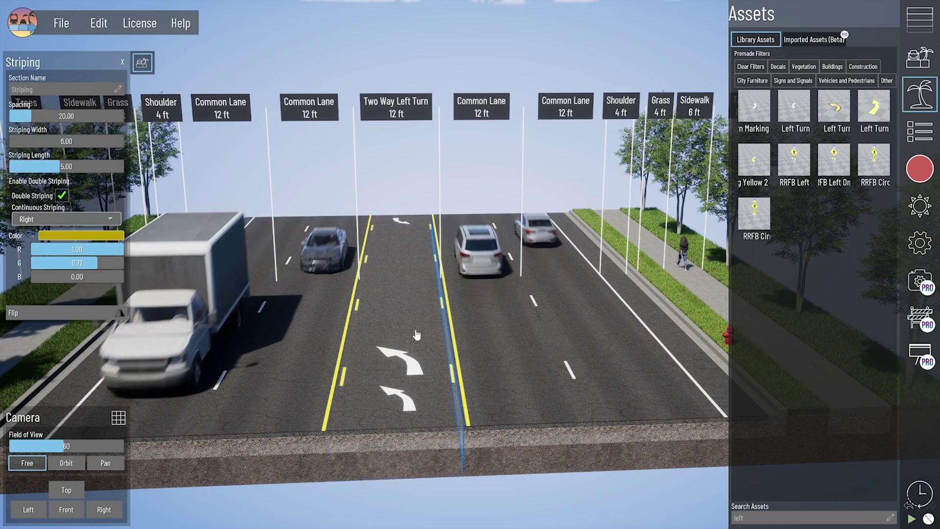
click(417, 334)
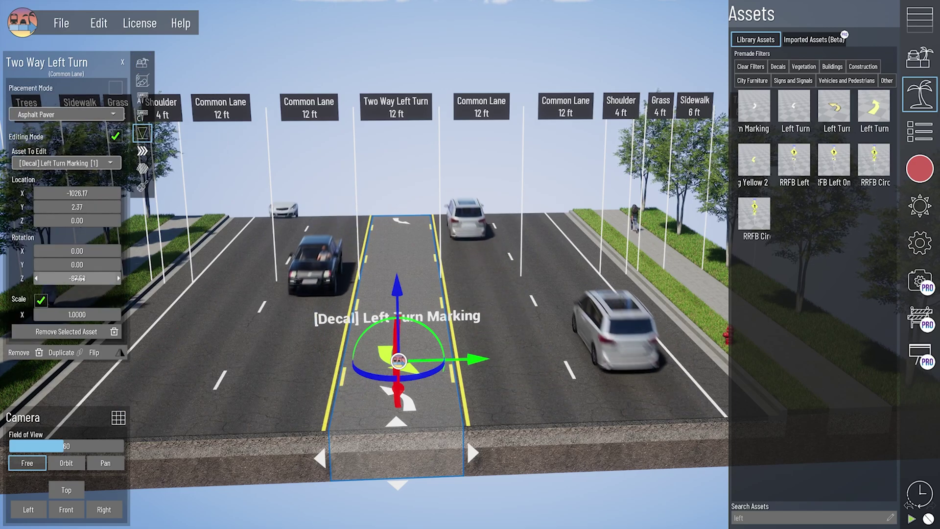
click(81, 278)
text(-)
Scale the Left Turn Marking decal to 0.6639 and place another one beside the far arrow of the turn lane
scroll(400, 451, up, 1)
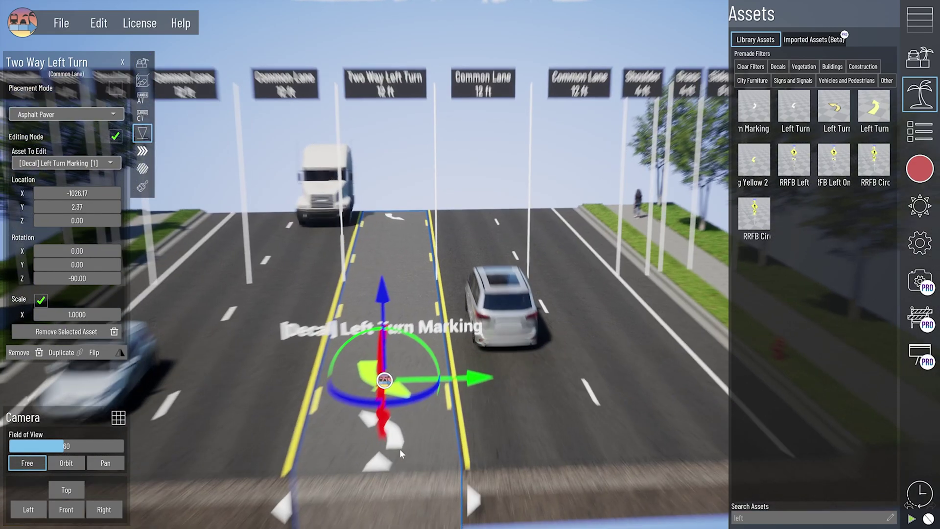
middle_drag(400, 451, 401, 384)
scroll(401, 384, up, 1)
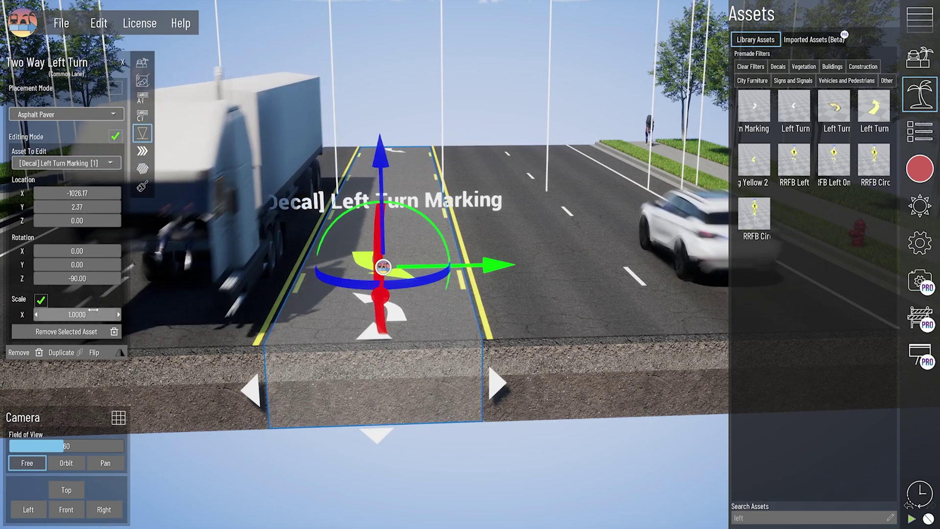
drag(93, 310, 60, 310)
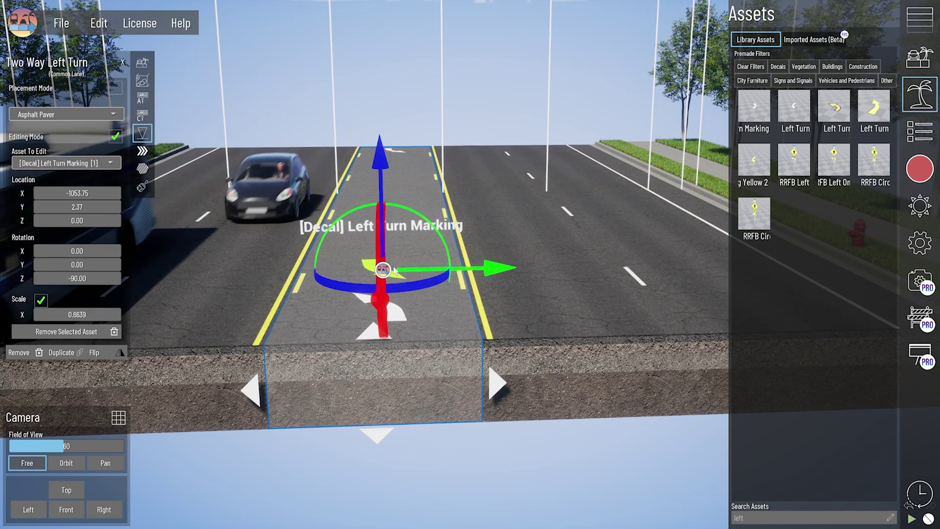
right_drag(493, 305, 489, 340)
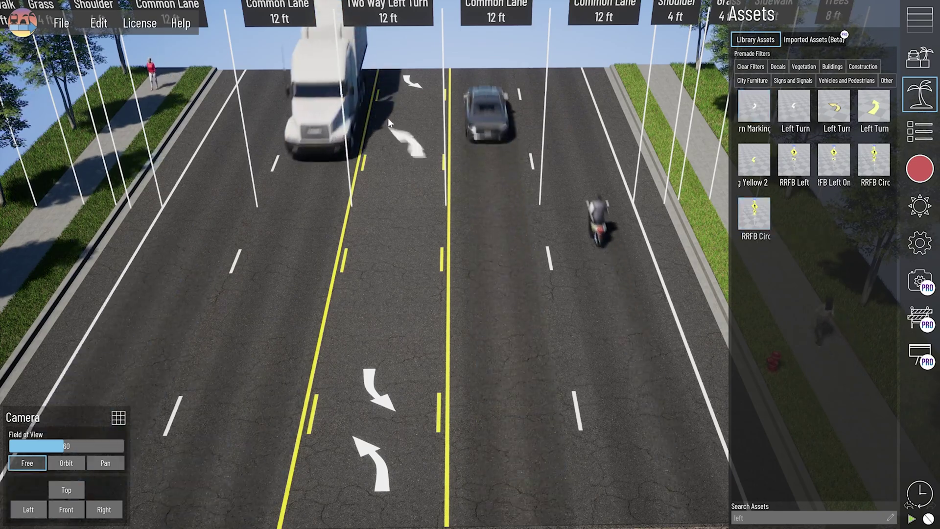
click(409, 112)
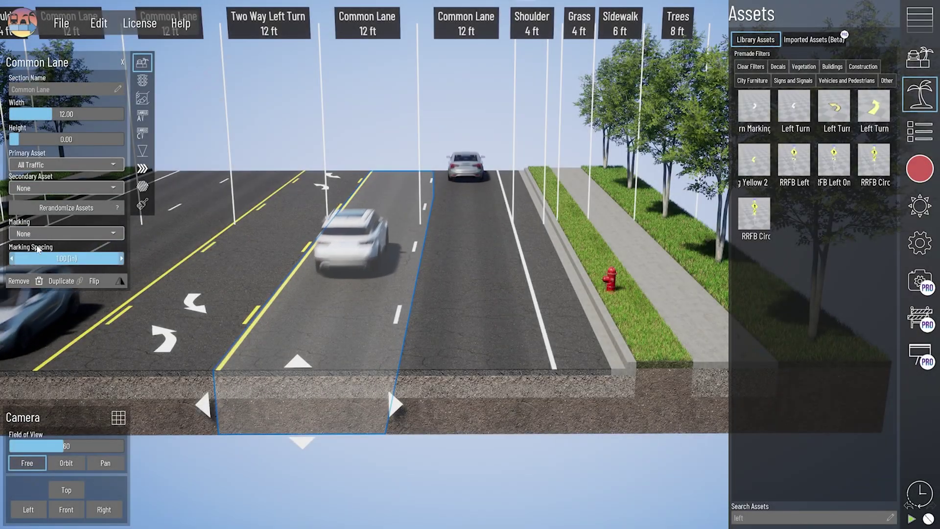
Give the common lane beside the turn lane a Crosswalk marking with a marking spacing of 0.75
click(40, 257)
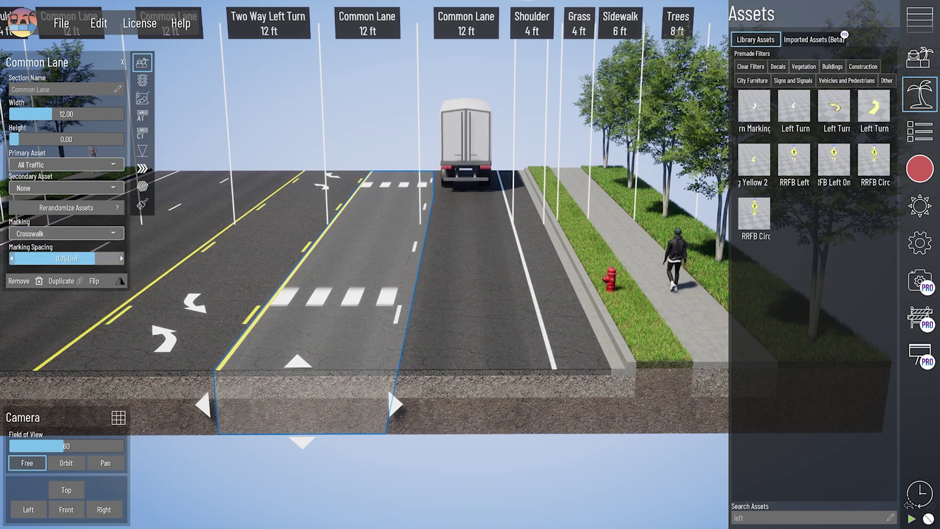
Set the common lane's marking spacing to 1.00 and switch its marking through Arrow Straight, HOV and Slow to Keep Clear
drag(19, 258, 123, 258)
click(70, 240)
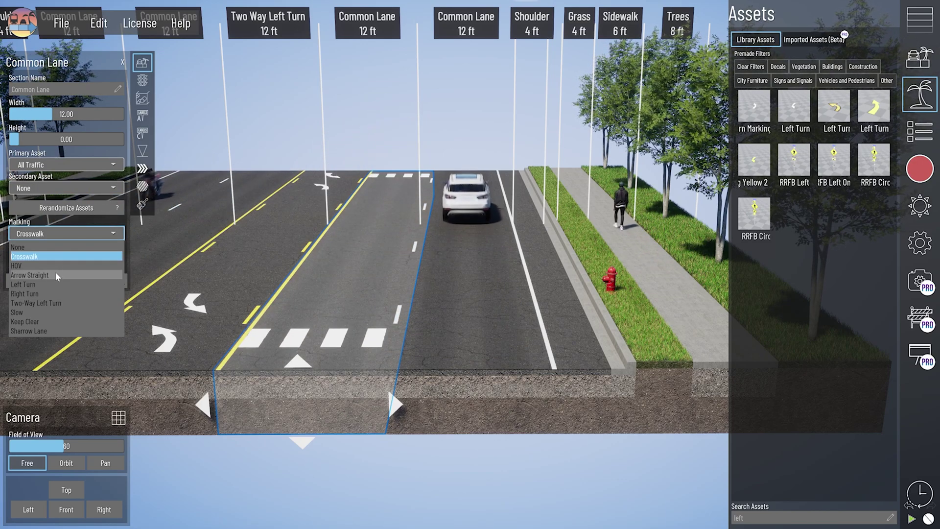
click(55, 271)
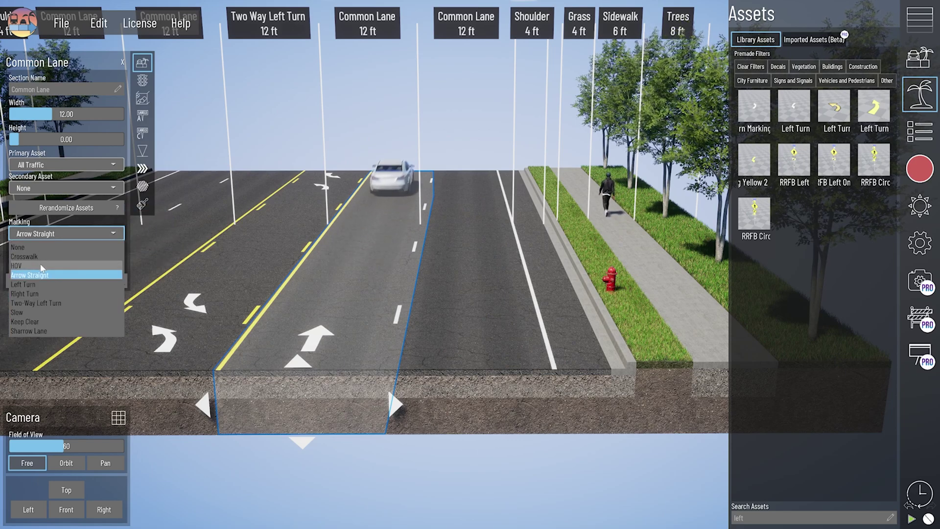
click(42, 265)
click(57, 230)
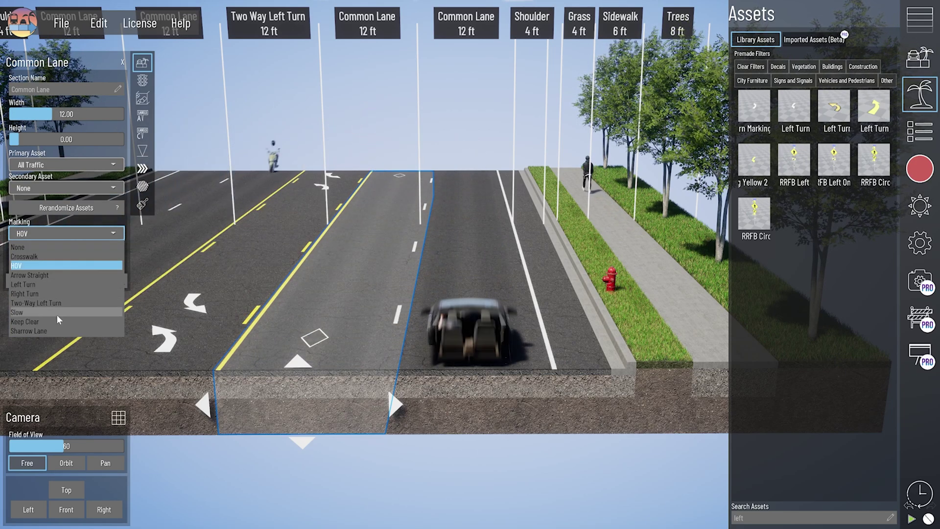
click(57, 314)
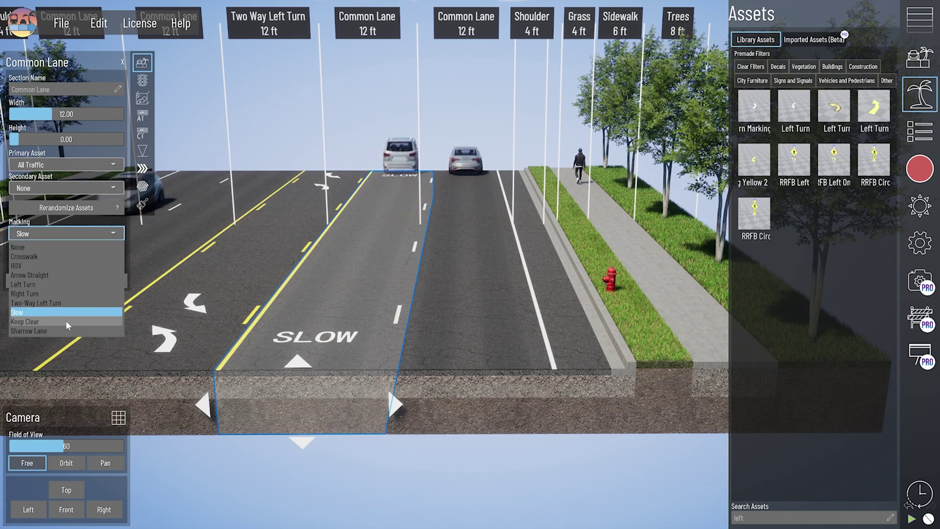
right_drag(306, 252, 334, 245)
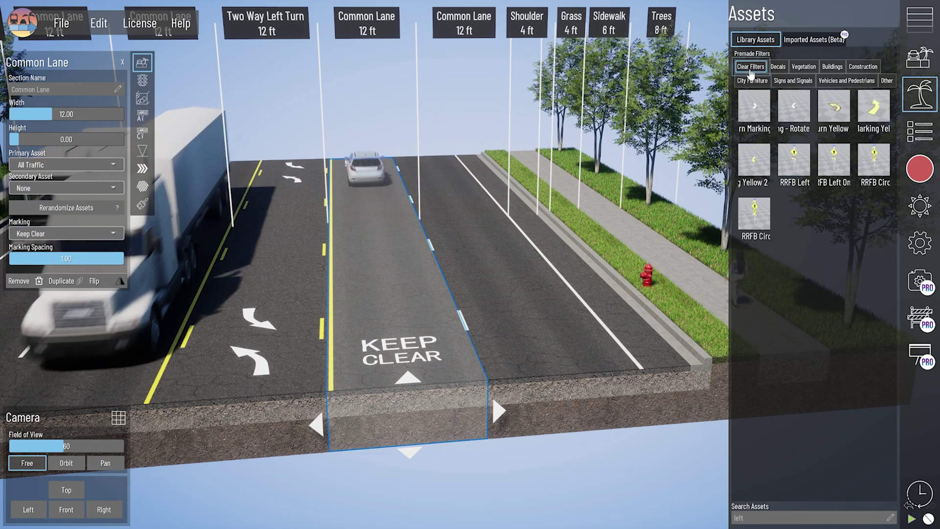
Try to place another left-turn decal in the Two Way Left Turn lane, and browse the library assets filtered to decals
drag(798, 113, 510, 326)
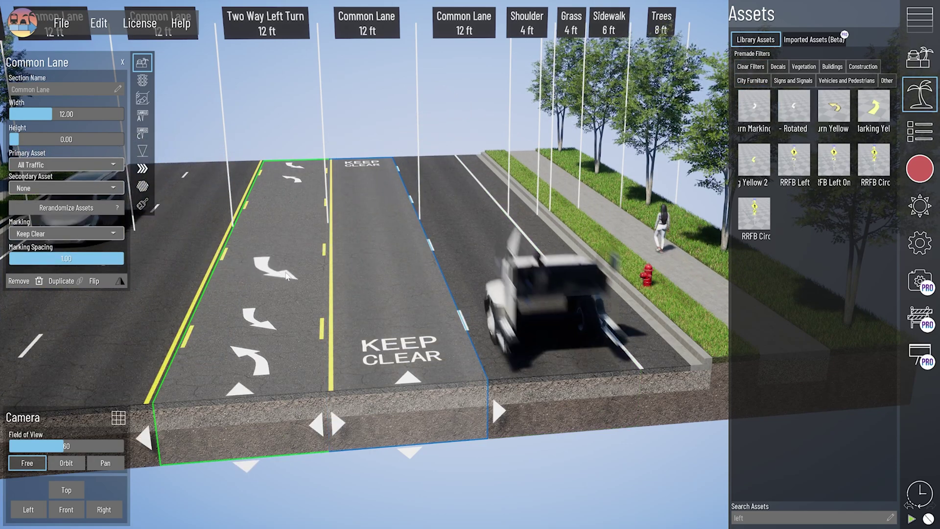
drag(457, 283, 381, 269)
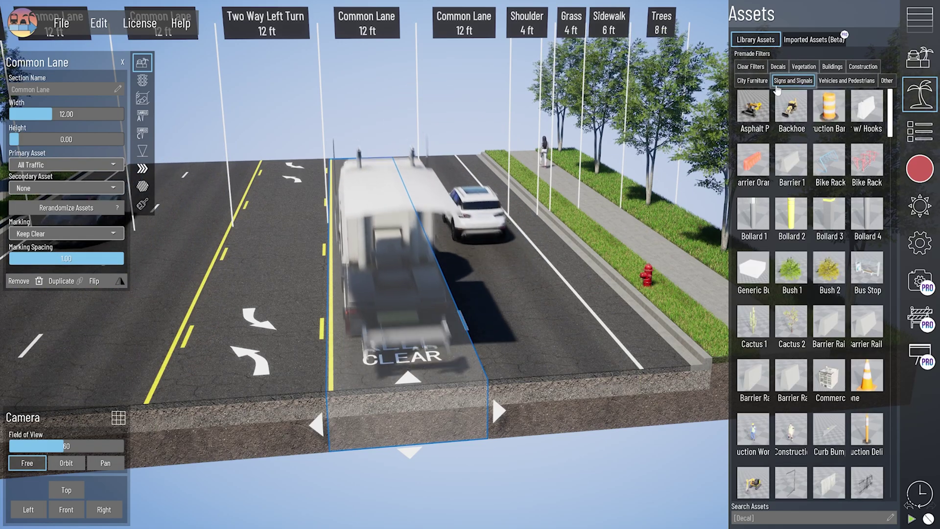
click(778, 67)
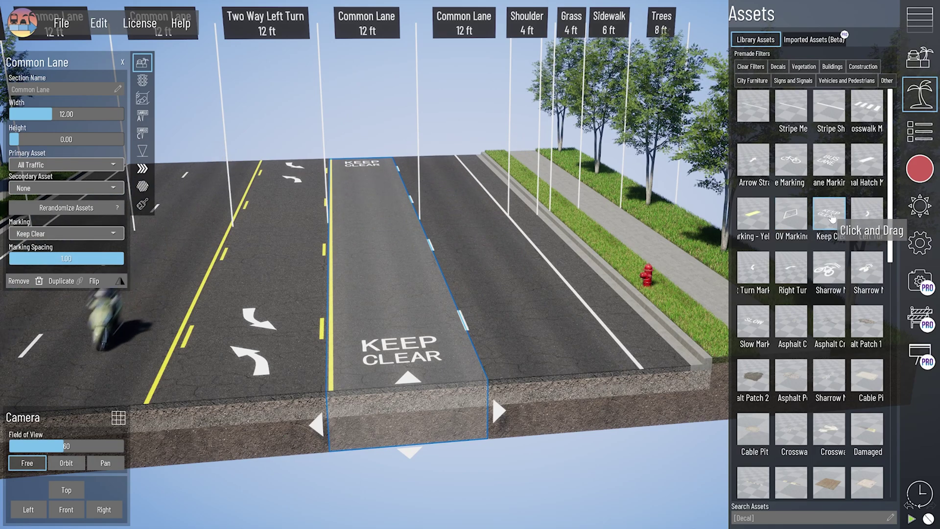
drag(487, 348, 822, 265)
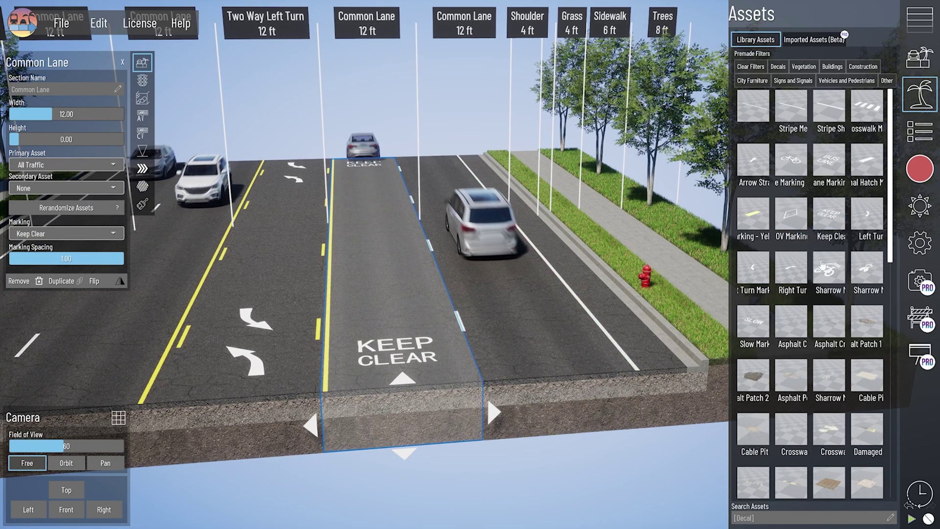
drag(647, 281, 868, 196)
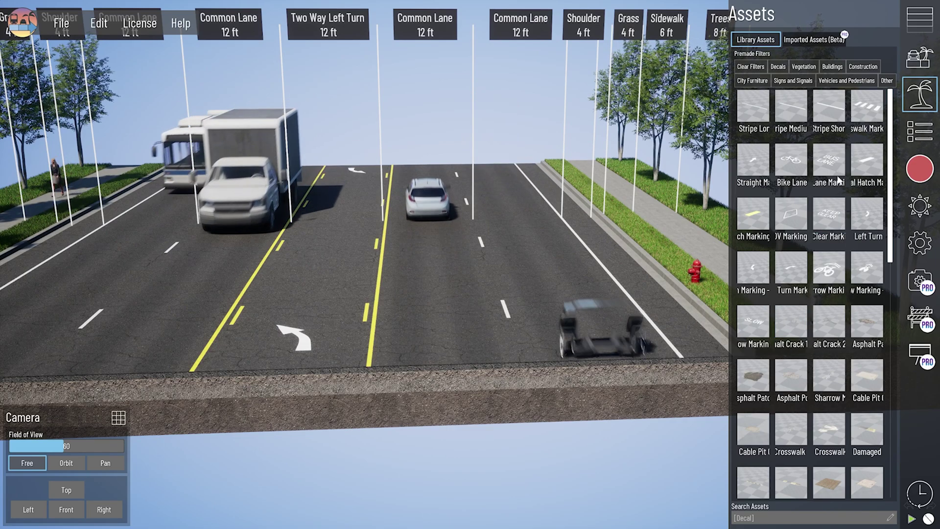
Place a custom label on the common lane beside the turn lane and open the label for editing
click(434, 392)
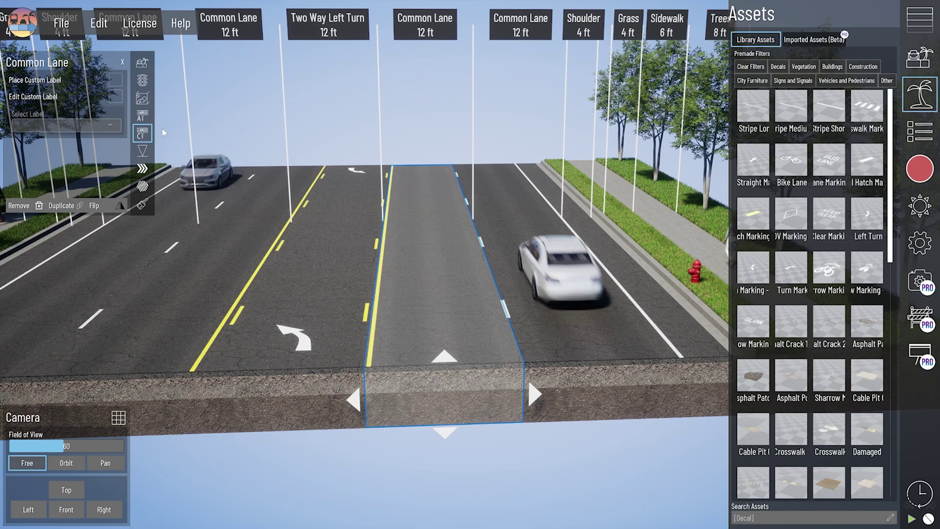
click(443, 332)
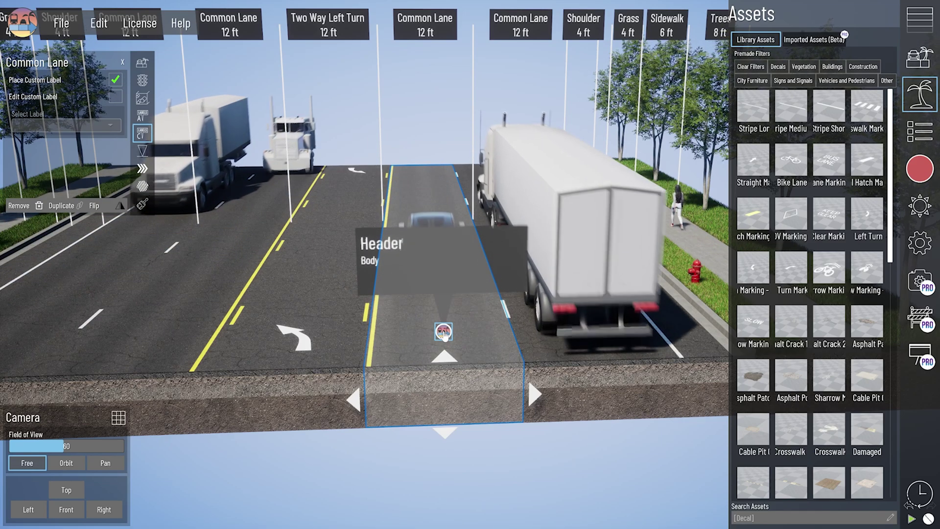
click(443, 331)
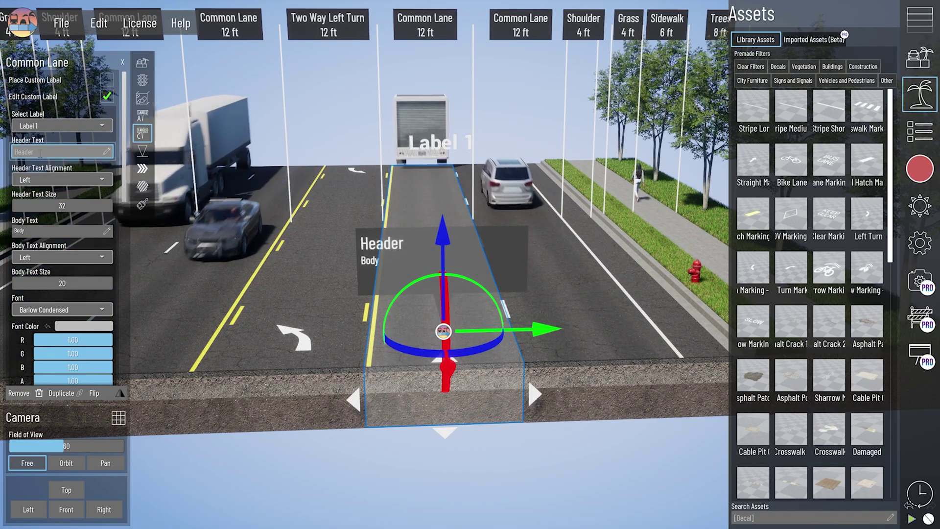
Set the label's header text to ONLY at size 80 and clear its body text
double_click(40, 153)
text(ON)
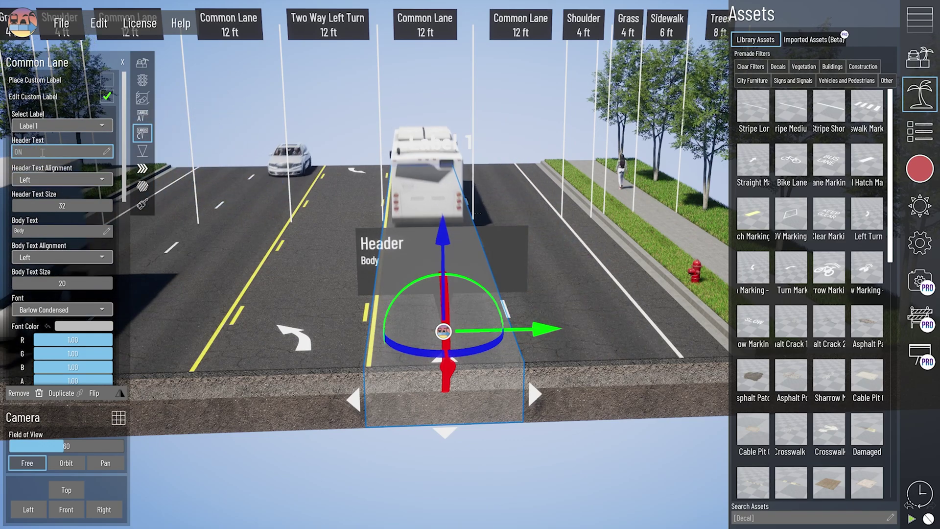
text(LY)
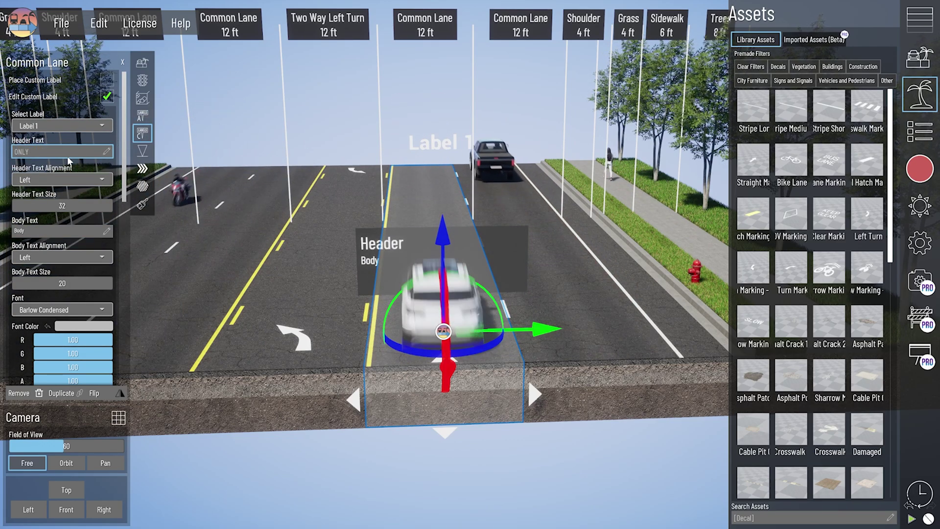
double_click(40, 232)
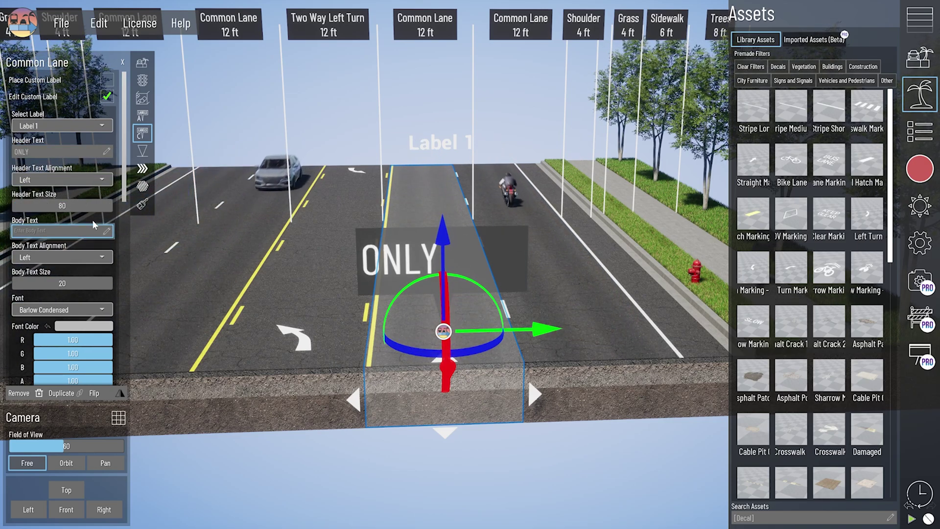
Make the ONLY label's background fully transparent by setting the label color's alpha to 0.00
scroll(72, 248, down, 5)
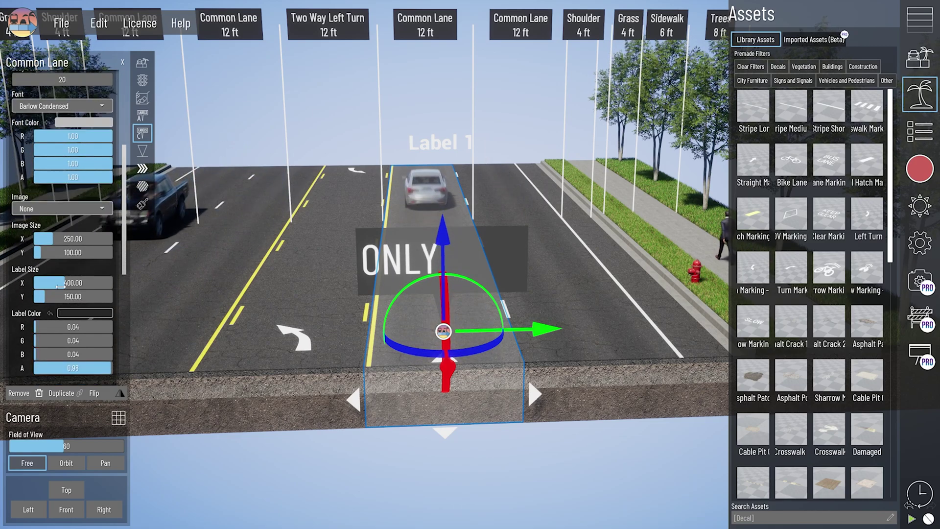
scroll(73, 289, down, 2)
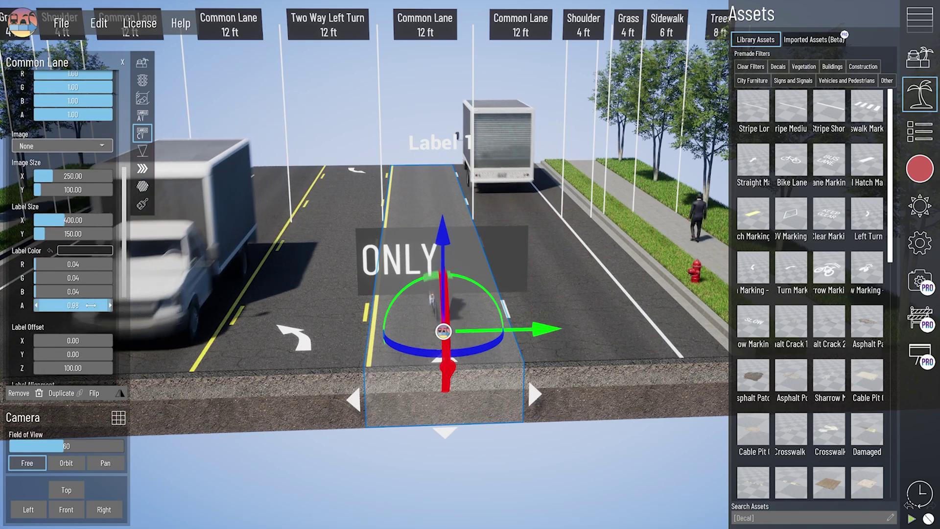
drag(103, 304, 35, 305)
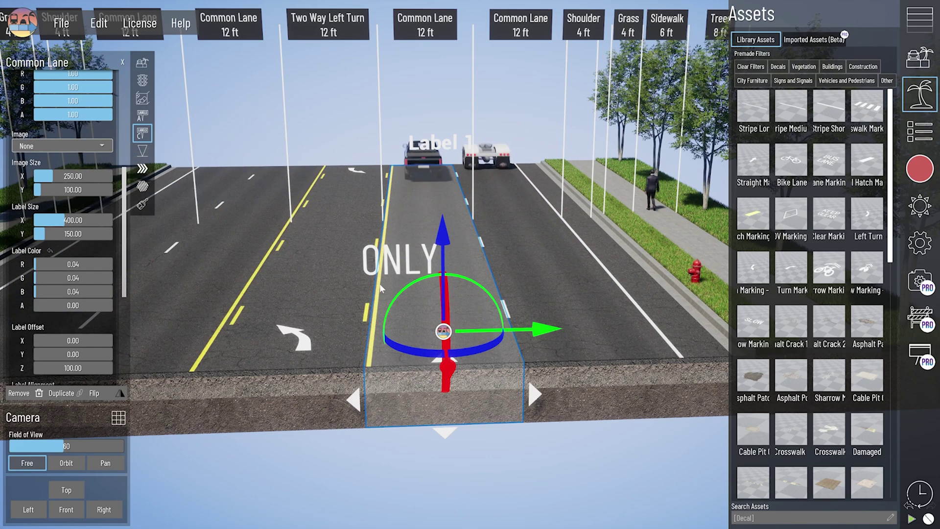
Lay the ONLY label flat by setting its X rotation to -90
scroll(64, 283, down, 10)
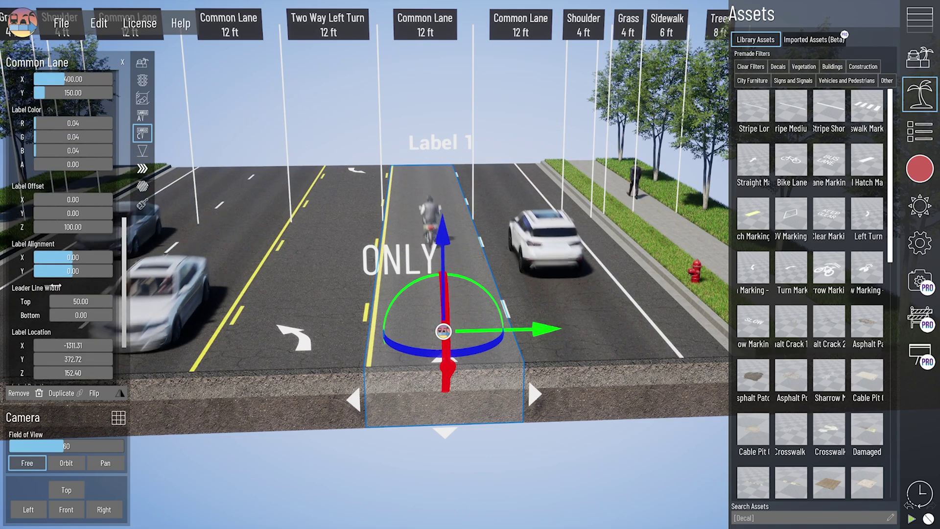
right_drag(568, 375, 500, 375)
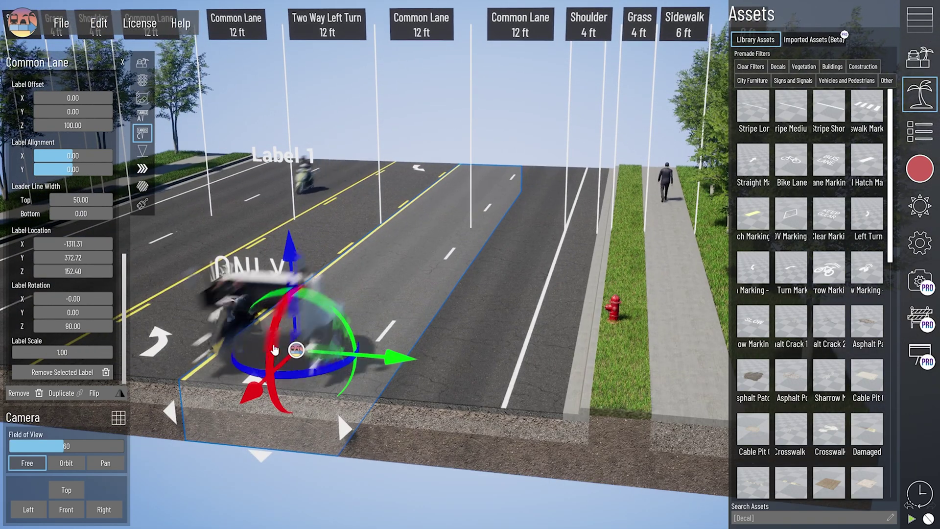
drag(277, 365, 256, 409)
click(88, 298)
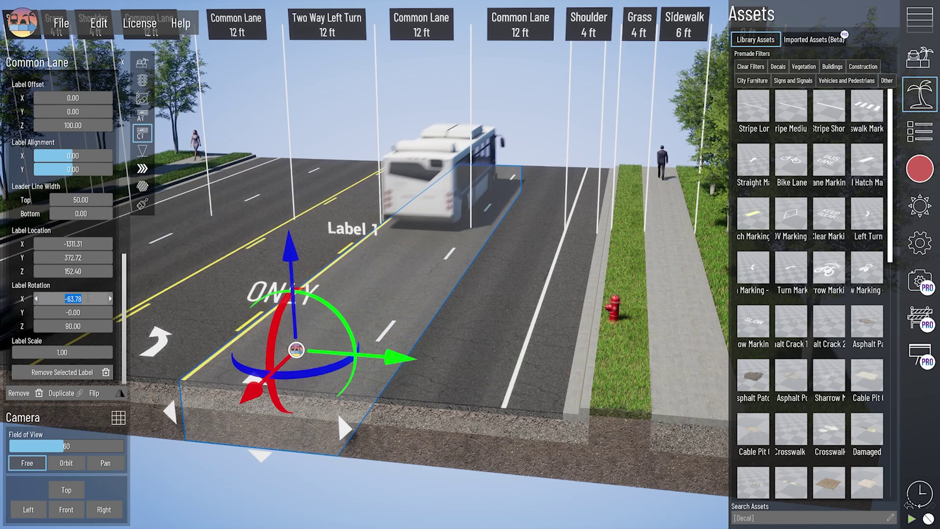
middle_drag(281, 310, 375, 314)
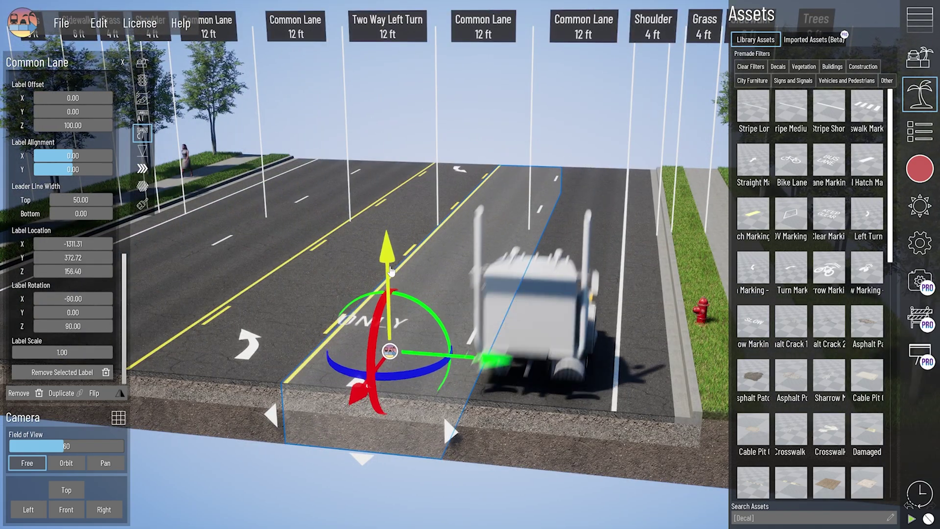
Move the ONLY label onto the front of the lane at about X -1416, Y 476, Z 156, and deselect it
drag(505, 363, 546, 382)
right_drag(534, 376, 566, 400)
middle_drag(566, 400, 550, 349)
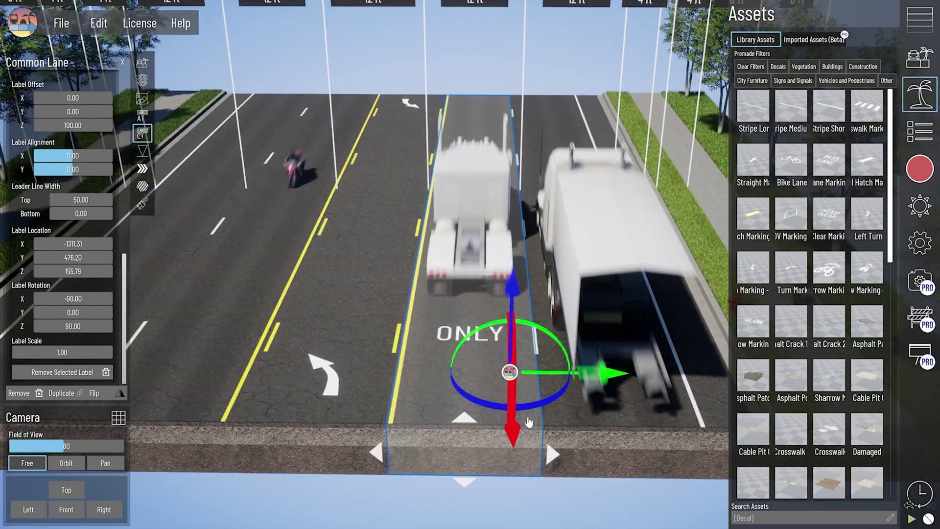
drag(512, 440, 516, 473)
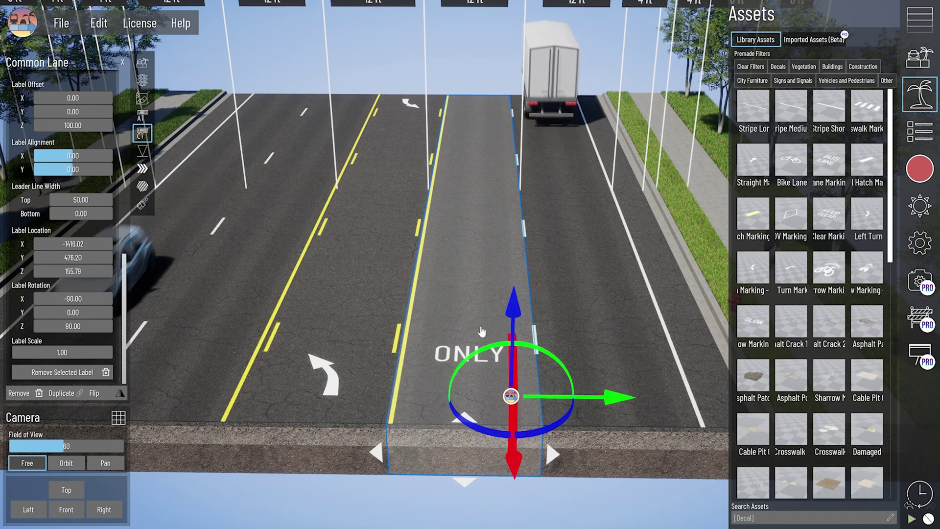
scroll(482, 332, up, 2)
middle_drag(482, 331, 522, 225)
right_drag(372, 380, 795, 286)
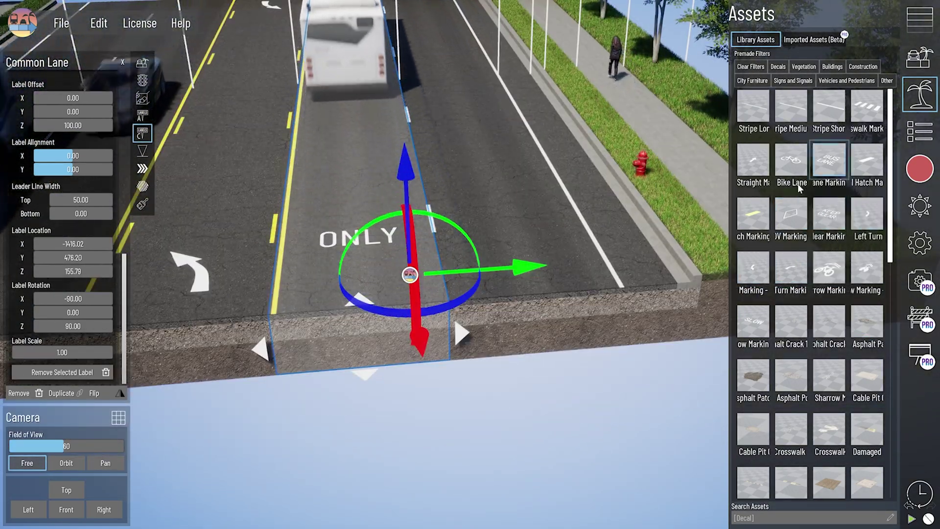
click(385, 430)
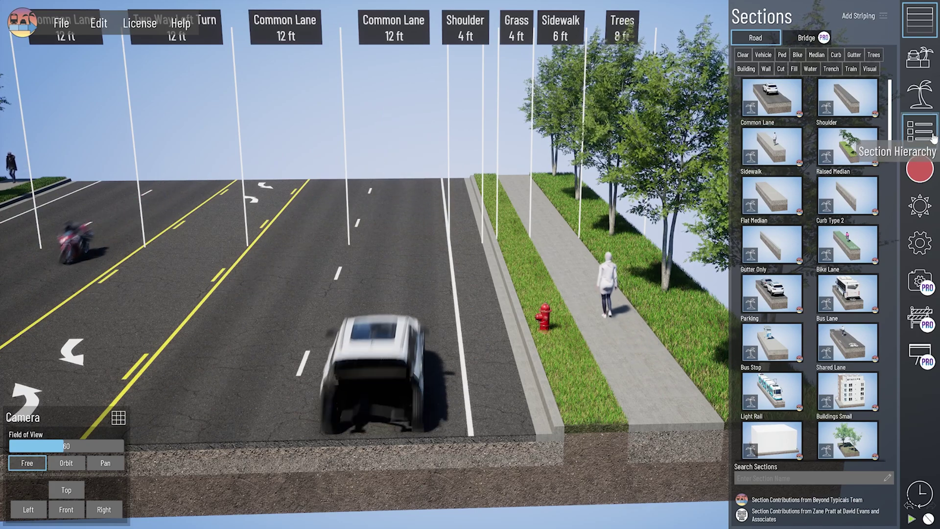
Add a Bike Lane section between the shoulder and the curb
click(506, 462)
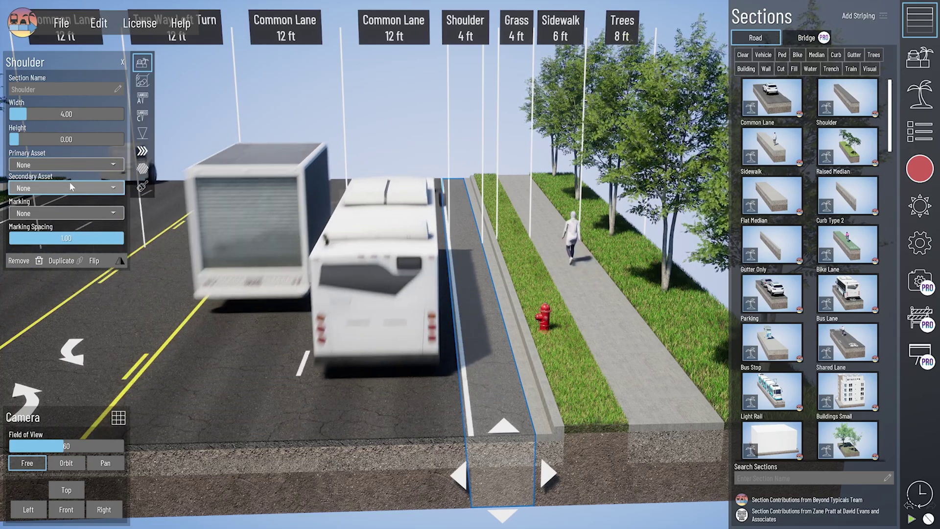
right_drag(492, 427, 496, 362)
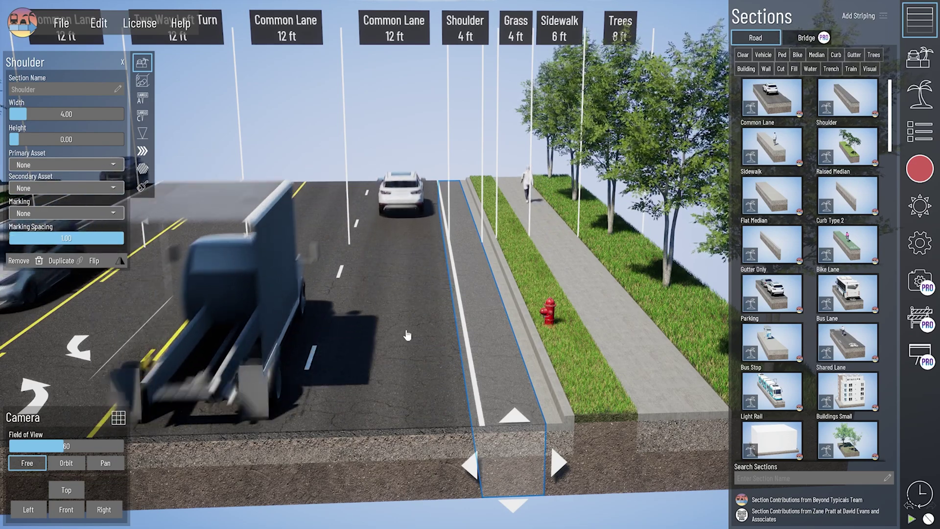
click(847, 244)
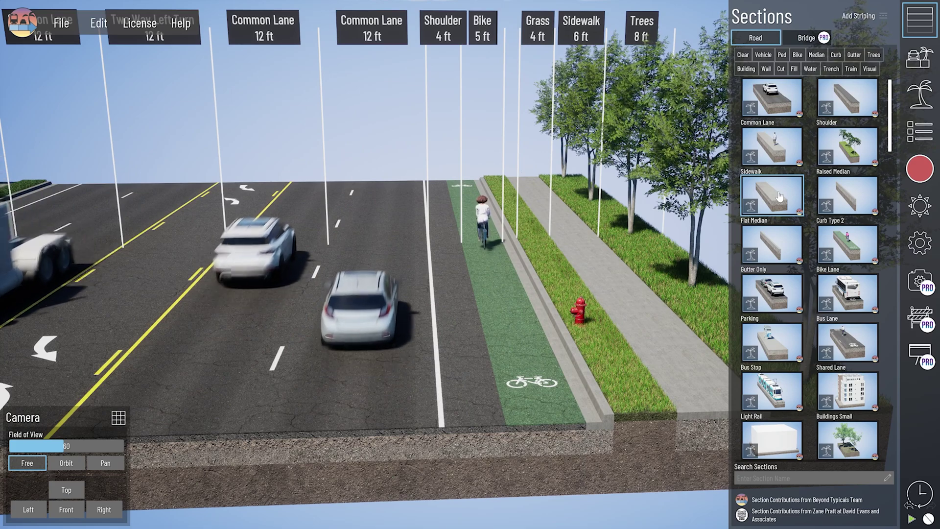
Insert a Flat Median section between the shoulder and the bike lane, and try the Diagonal Hatch (White) marking on it
drag(773, 191, 438, 382)
click(513, 438)
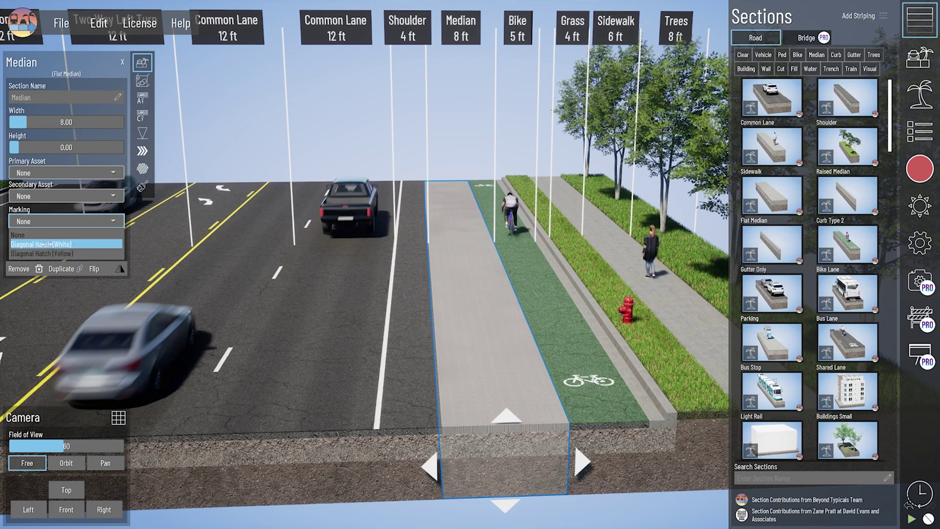
click(46, 244)
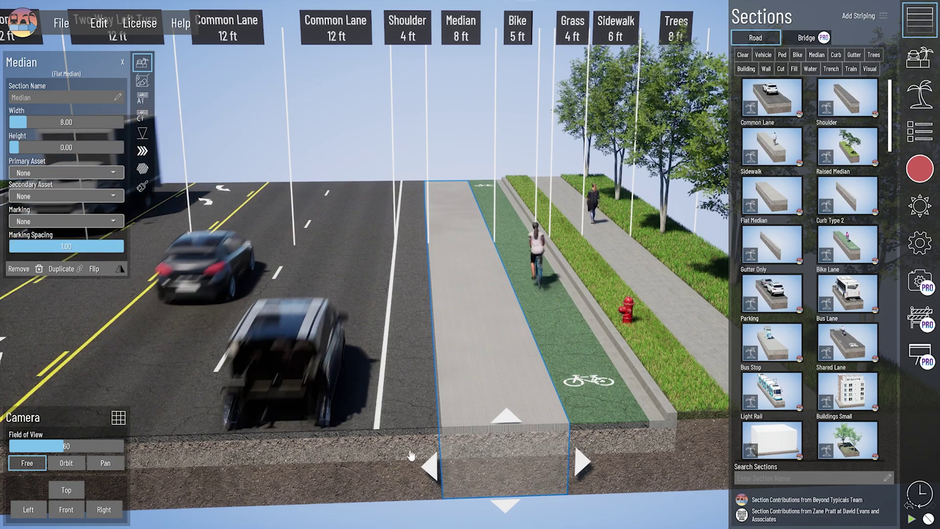
Examine the marking settings of the shoulder and the adjacent common lane, and return to the flat median's settings
click(410, 343)
click(27, 212)
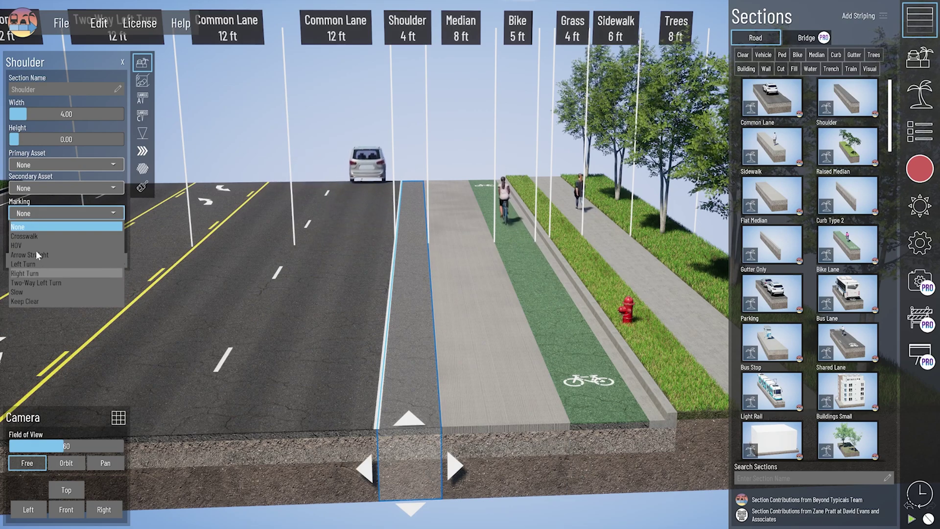
click(43, 226)
click(289, 475)
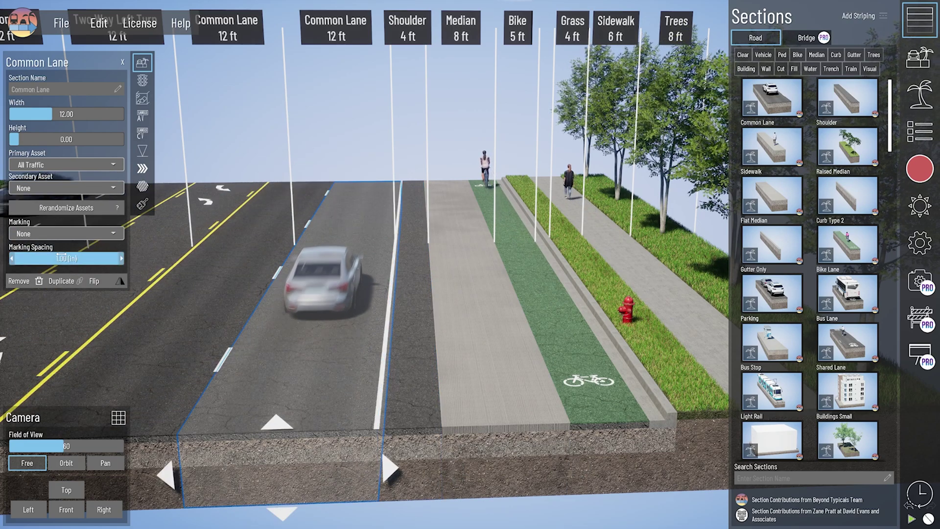
click(524, 465)
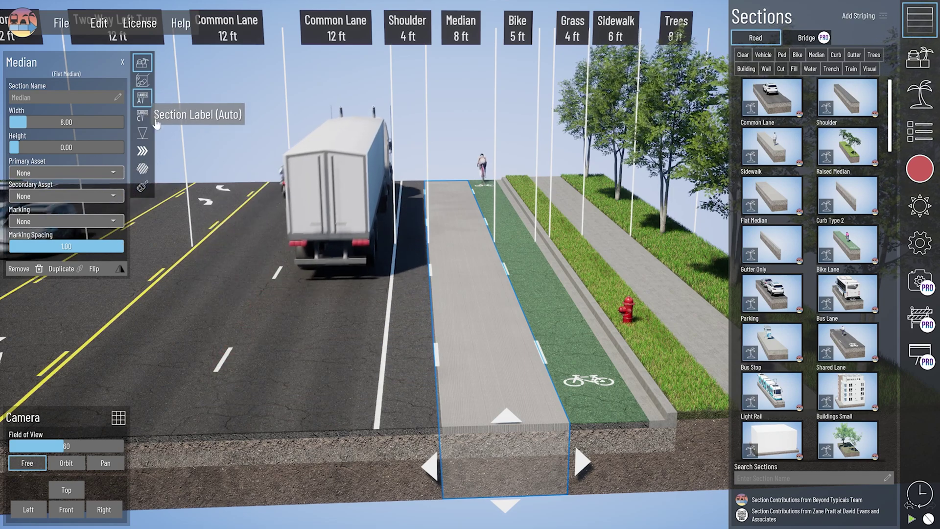
Reduce the spacing of the striping along both edges of the flat median to make the lines solid, and reselect the median
click(436, 353)
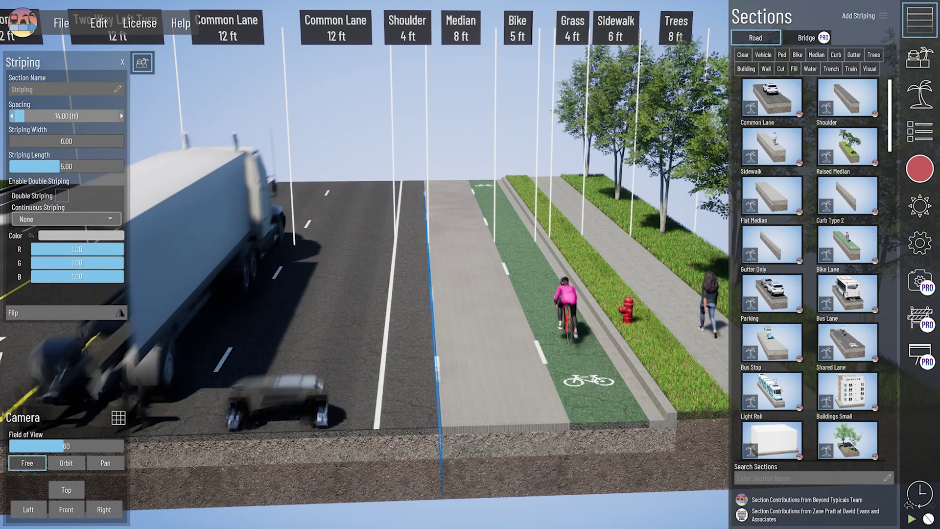
click(530, 410)
click(557, 406)
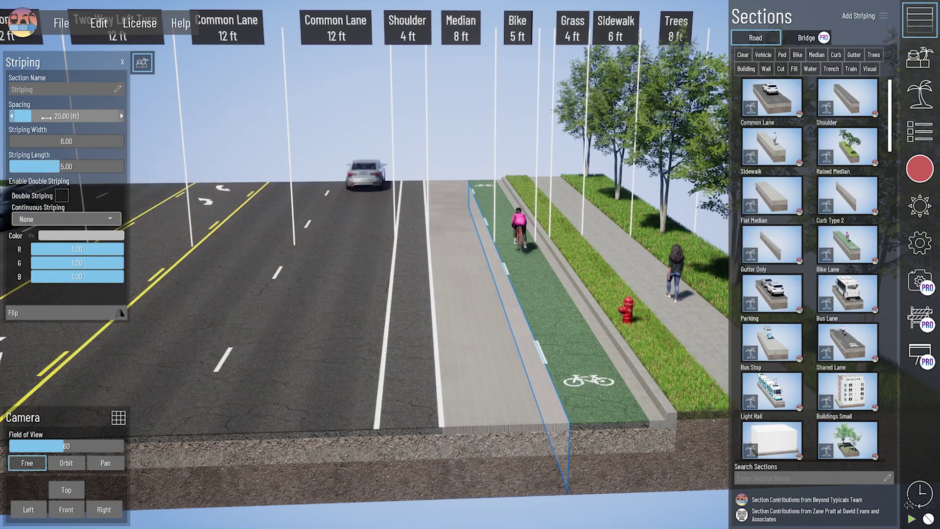
click(506, 470)
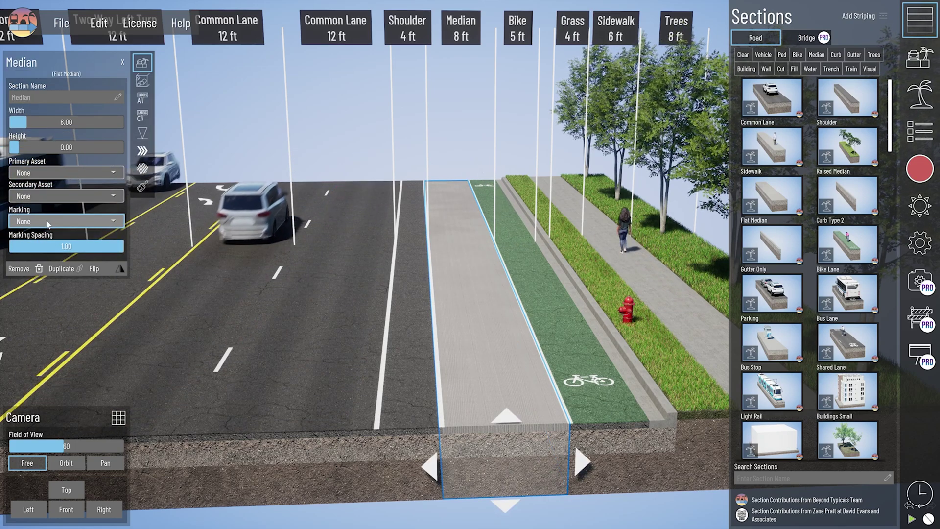
Apply the Diagonal Hatch (White) marking to the flat median and set its width to 2 ft
click(48, 244)
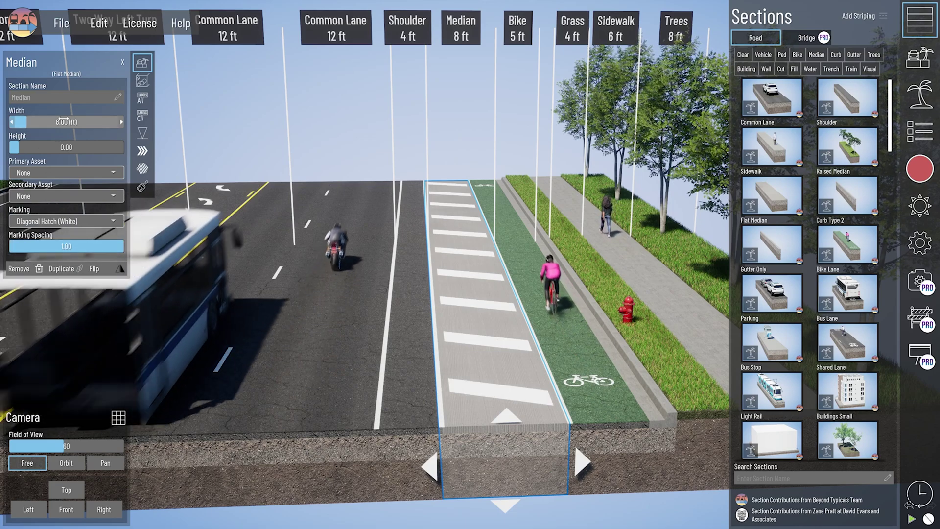
text(2)
key(Return)
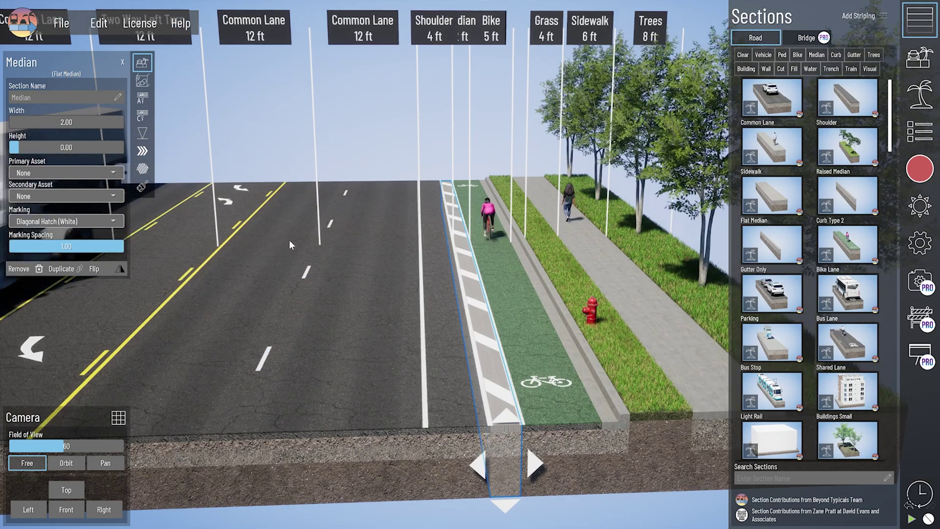
Set the flat median's basic texturing to 02 Asphalt No Wear, and deselect it to check the hatched strip up close
click(143, 187)
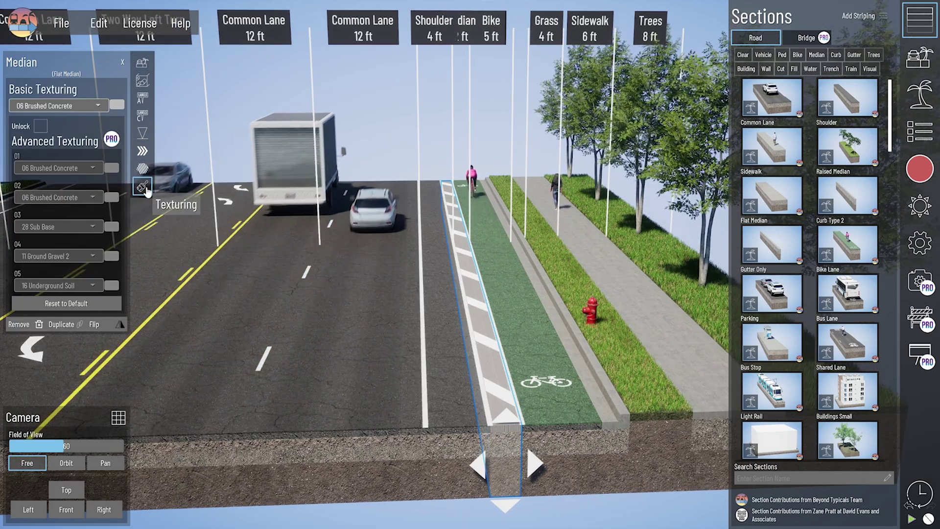
click(86, 107)
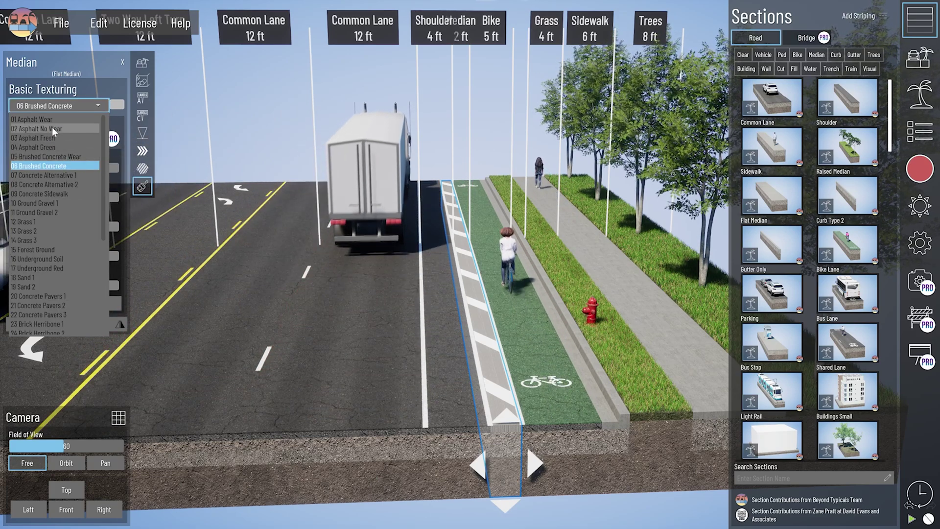
click(52, 128)
click(500, 231)
scroll(530, 392, up, 3)
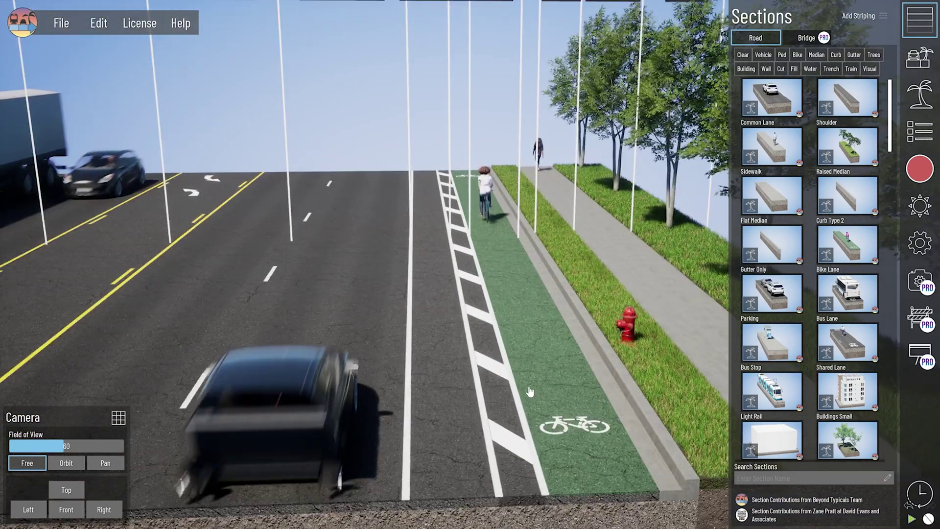
middle_drag(530, 392, 477, 420)
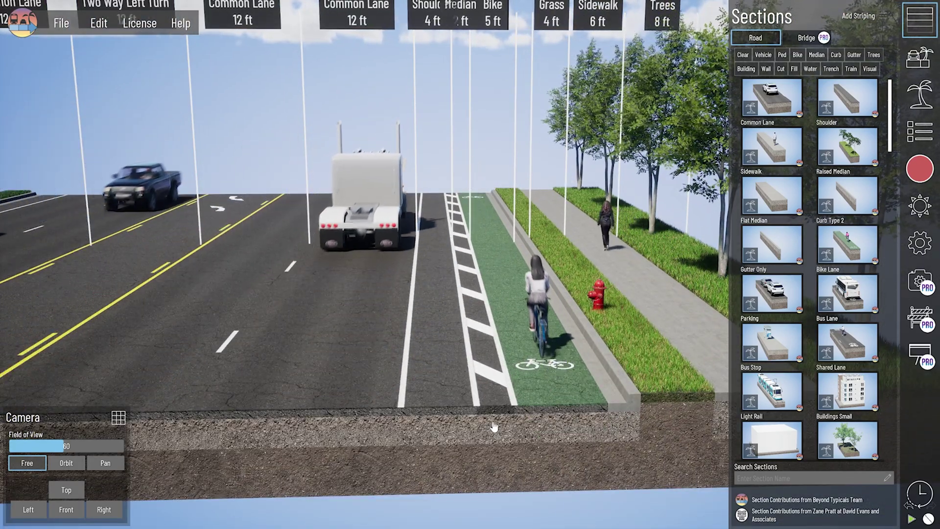
Reselect the flat median, return to its general section settings, and delete the section
click(459, 389)
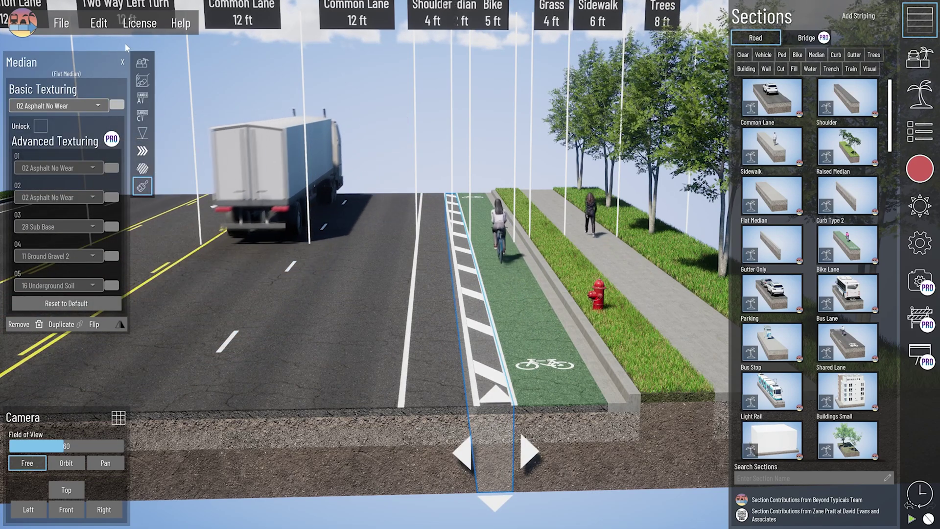
click(142, 62)
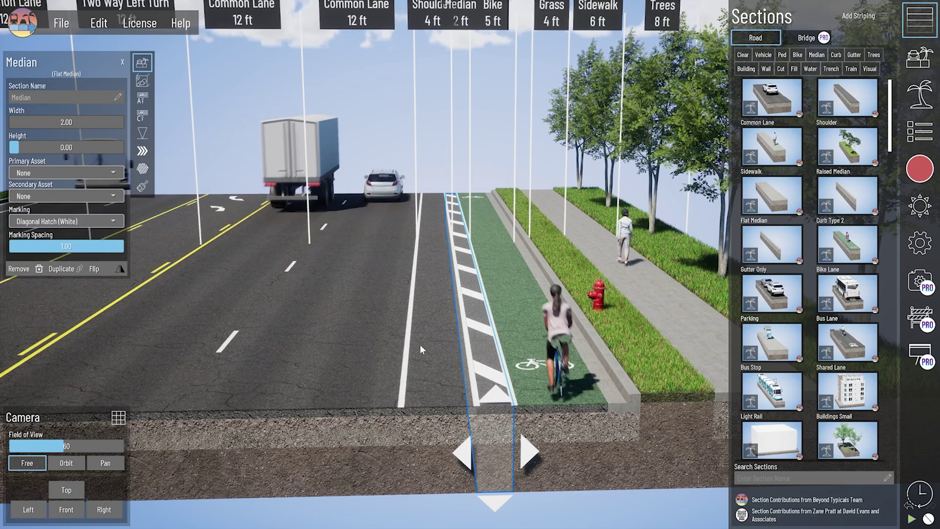
key(Delete)
Rename the shoulder section beside the bike lane as Buffer
click(466, 431)
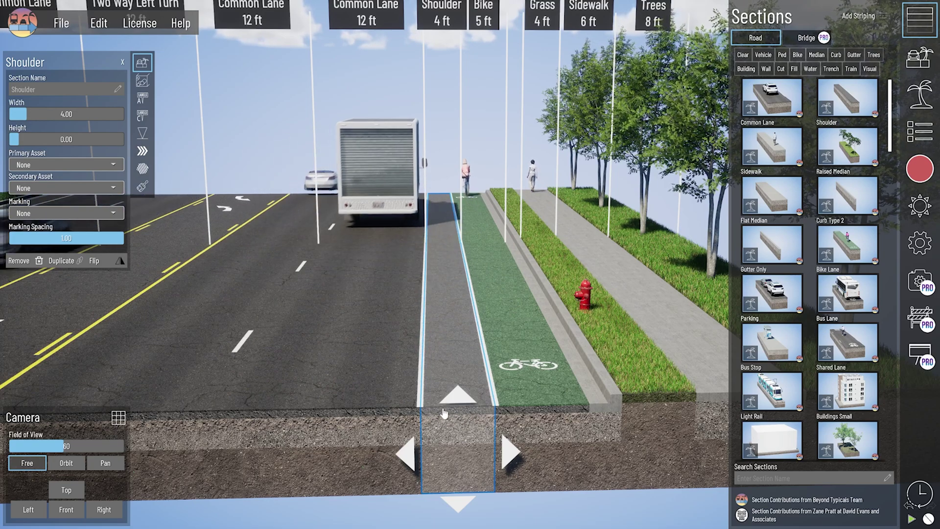
click(54, 89)
text(Bu)
key(Return)
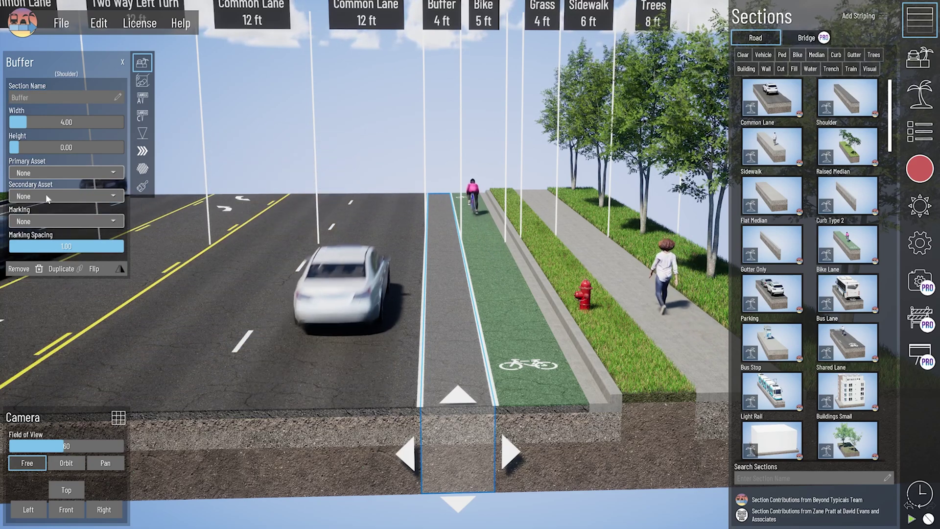
Look through the primary assets offered for the buffer, and open the asset customization list of the Shoulder section type
key(e)
click(45, 172)
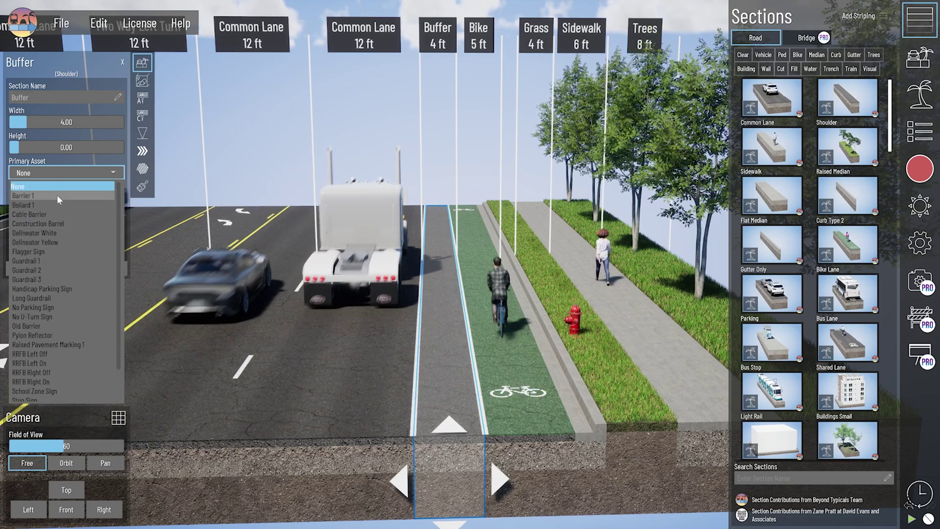
scroll(78, 333, down, 2)
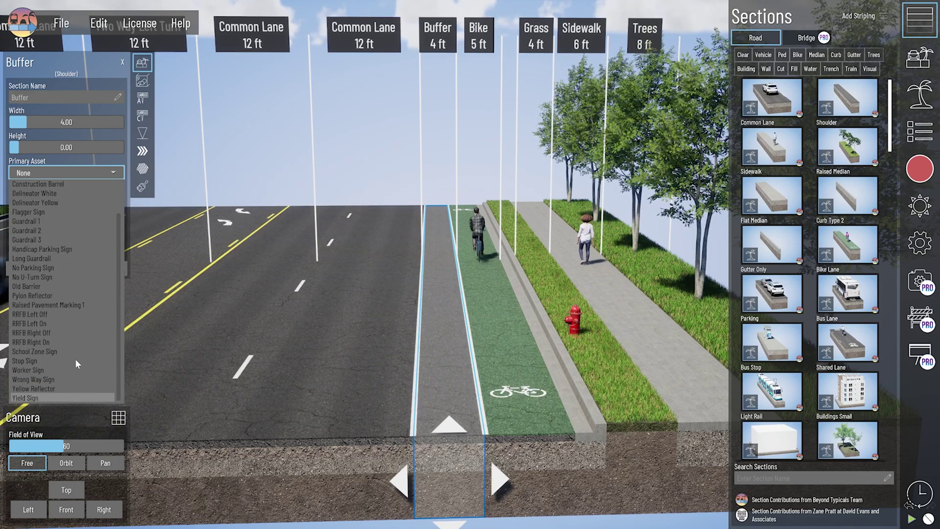
scroll(66, 245, up, 2)
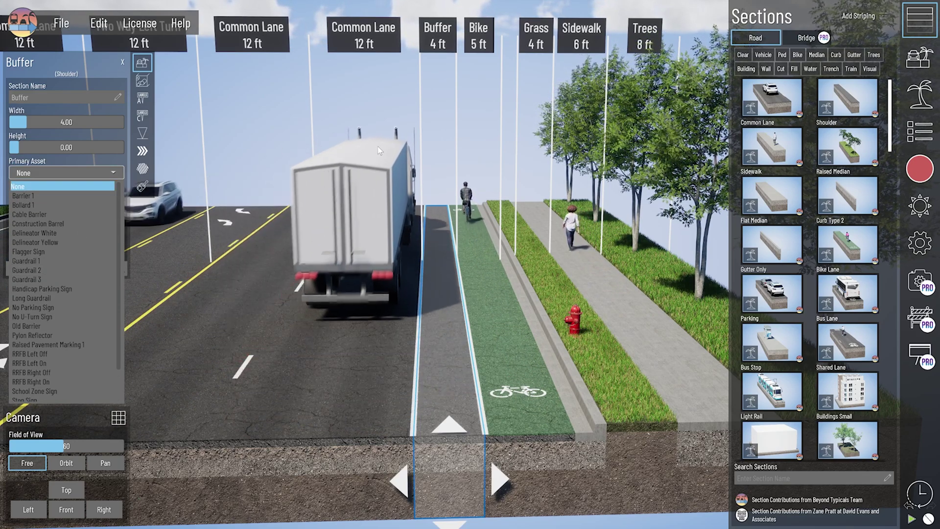
click(334, 135)
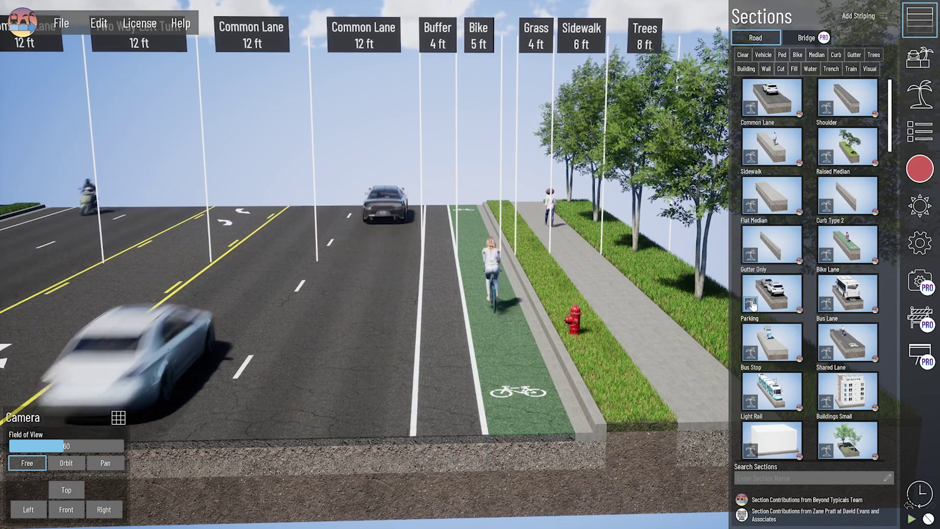
click(826, 109)
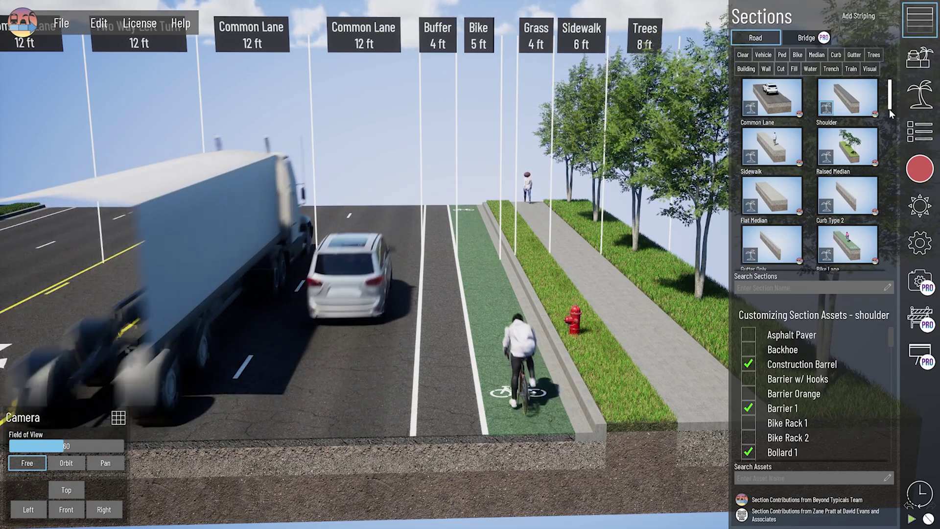
Make the Stripe Short library asset available for Shoulder sections
click(919, 96)
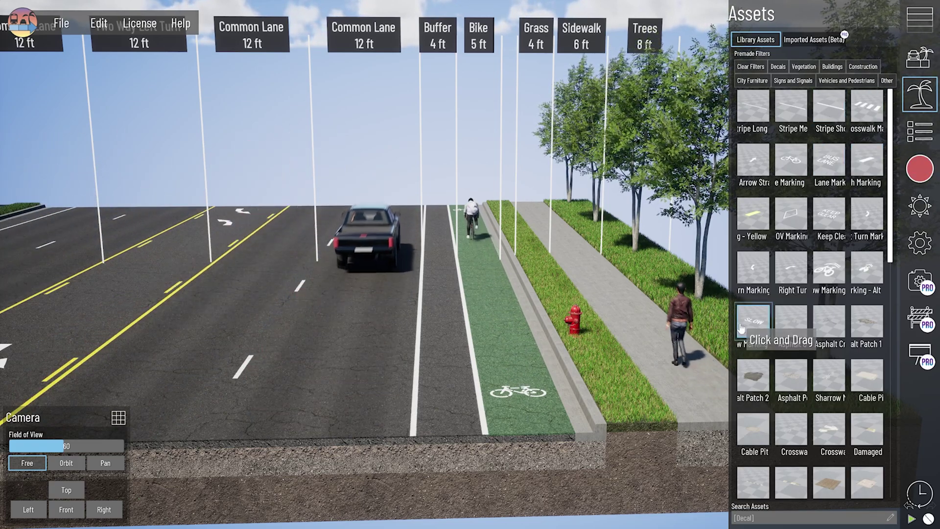
click(828, 106)
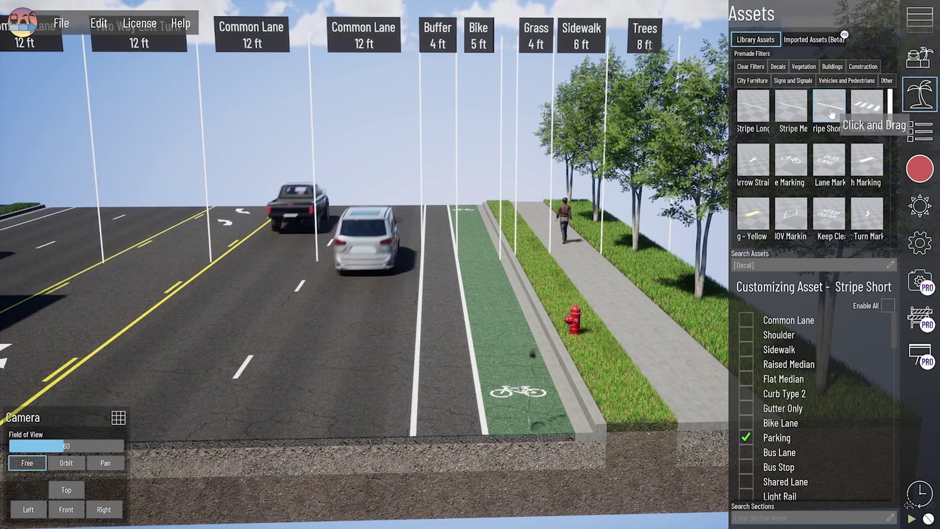
click(746, 334)
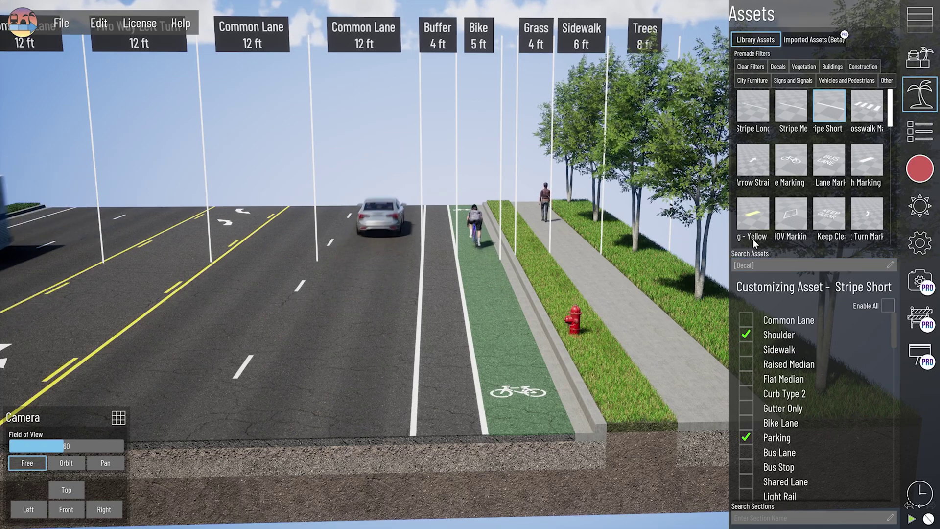
Search the decal assets for "diagonal" and enable Diagonal Hatch Marking for Shoulder sections
text(diagonal)
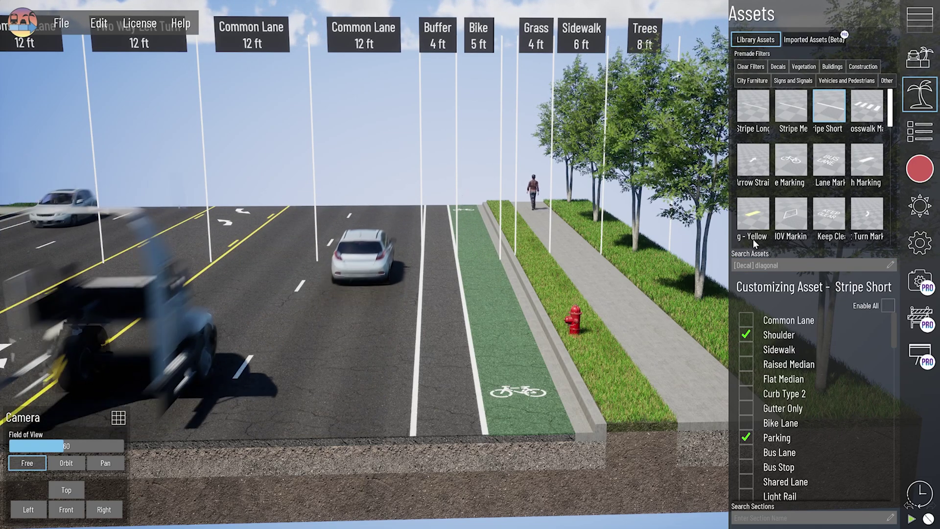
key(Return)
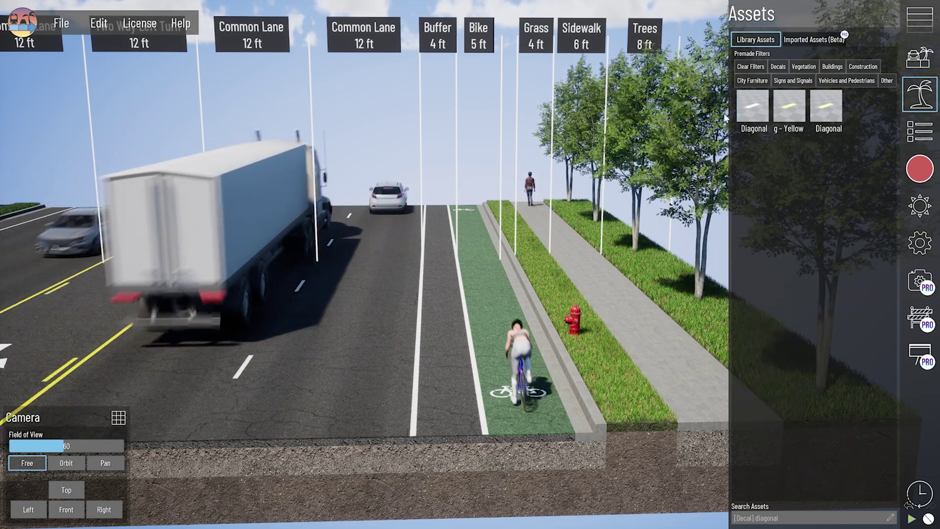
click(754, 109)
click(746, 334)
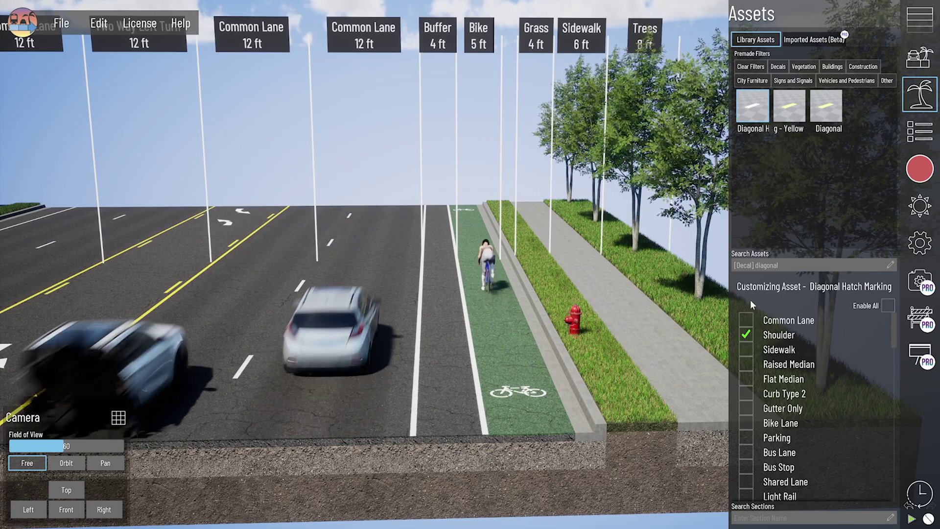
Assign Stripe Short as the buffer section's primary asset
click(444, 312)
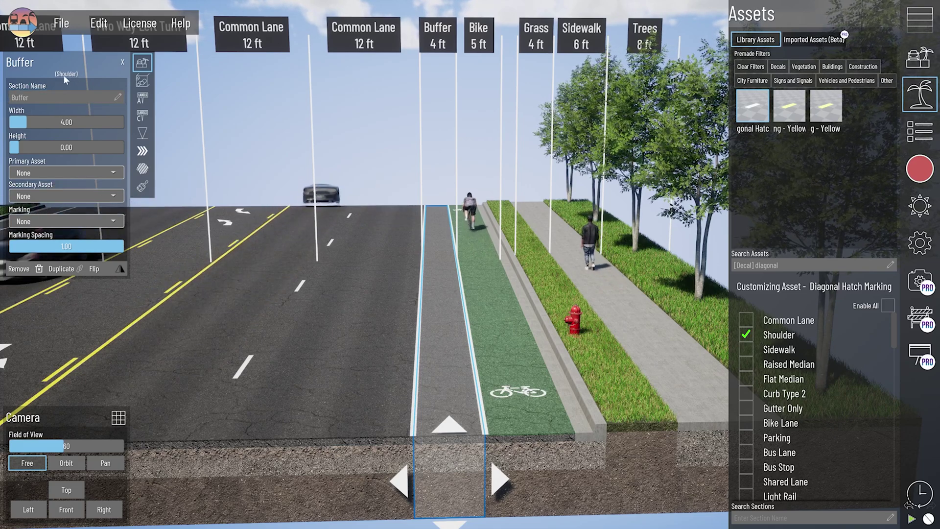
click(42, 172)
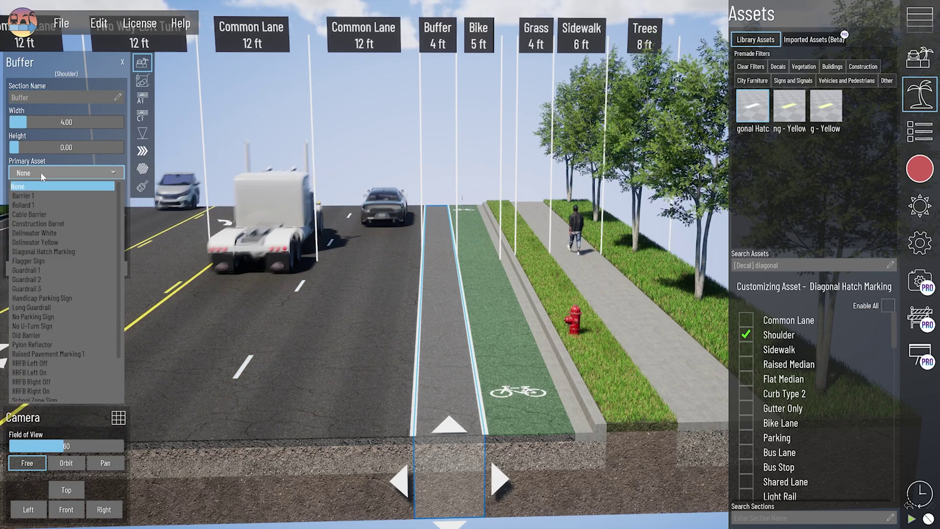
scroll(55, 302, down, 2)
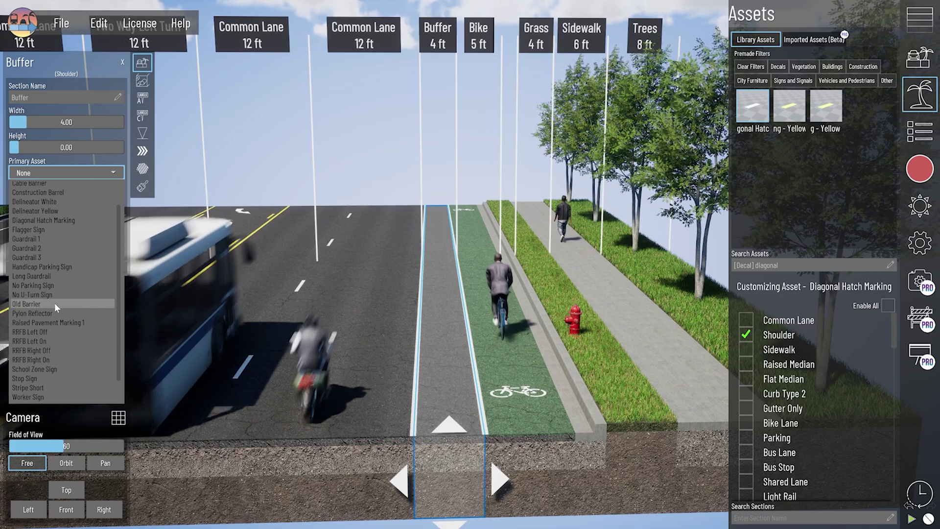
click(45, 389)
right_drag(462, 317, 465, 280)
scroll(386, 407, down, 2)
scroll(468, 417, up, 2)
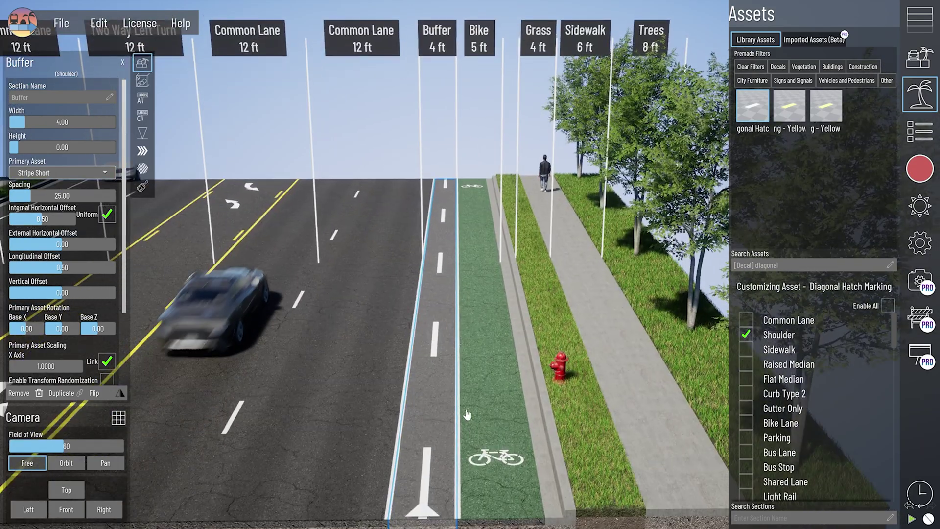
middle_drag(468, 417, 475, 272)
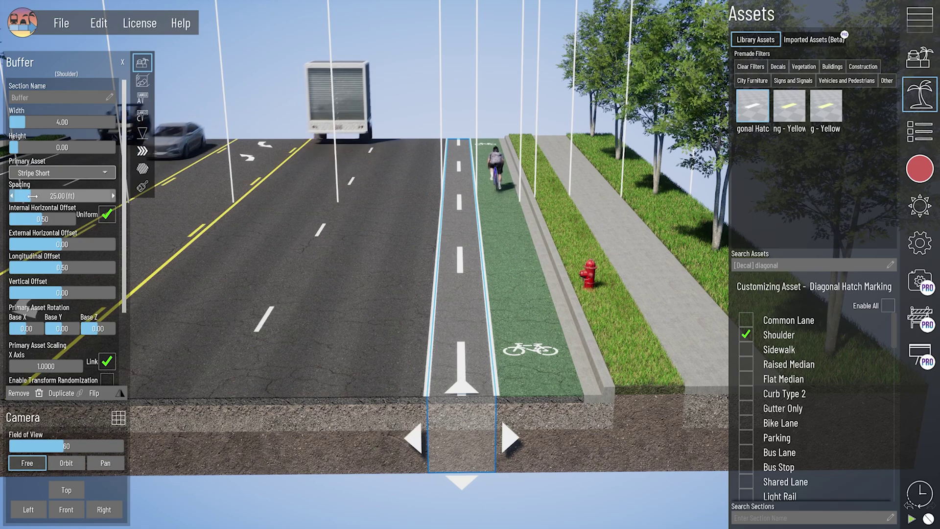
Rotate the buffer's stripes to -25 on Base Z and set their spacing to 15 ft
drag(99, 329, 96, 329)
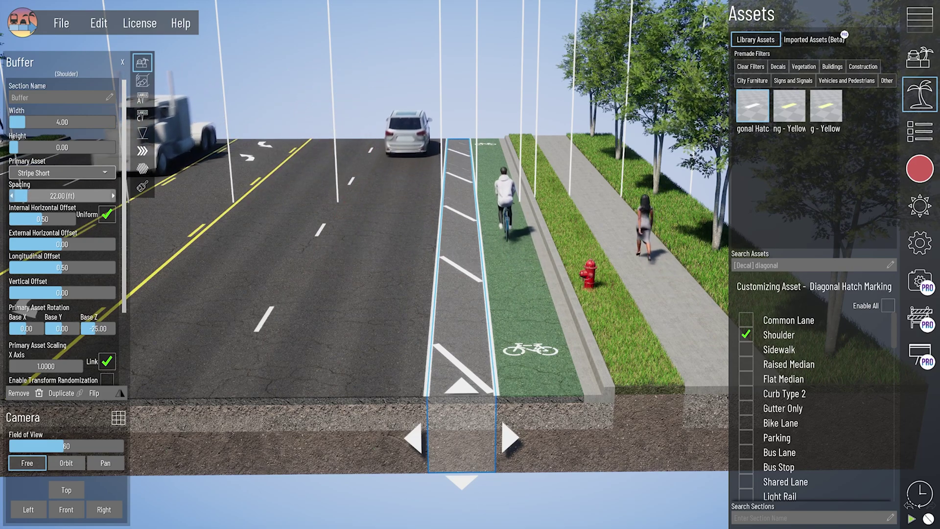
drag(62, 195, 70, 195)
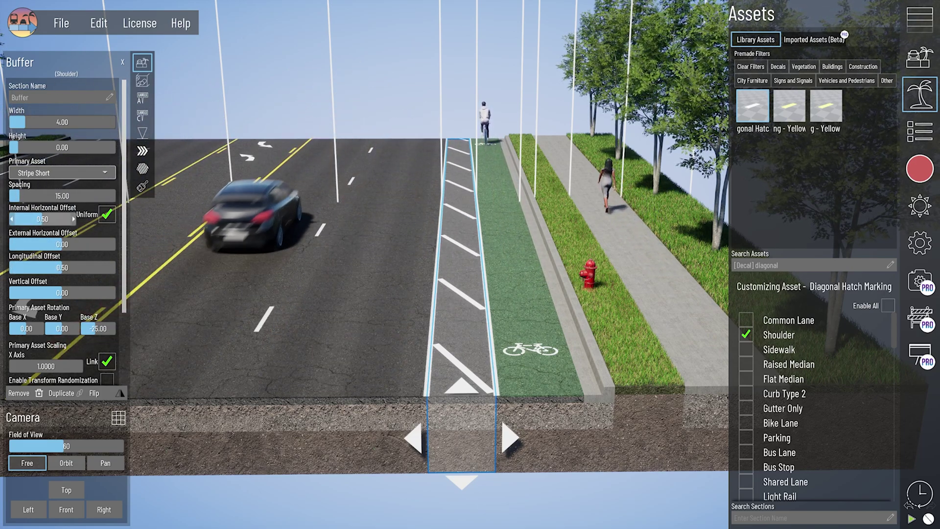
Unlink the stripe asset's scaling axes and set its Y Axis scale to 1.5
scroll(89, 334, down, 2)
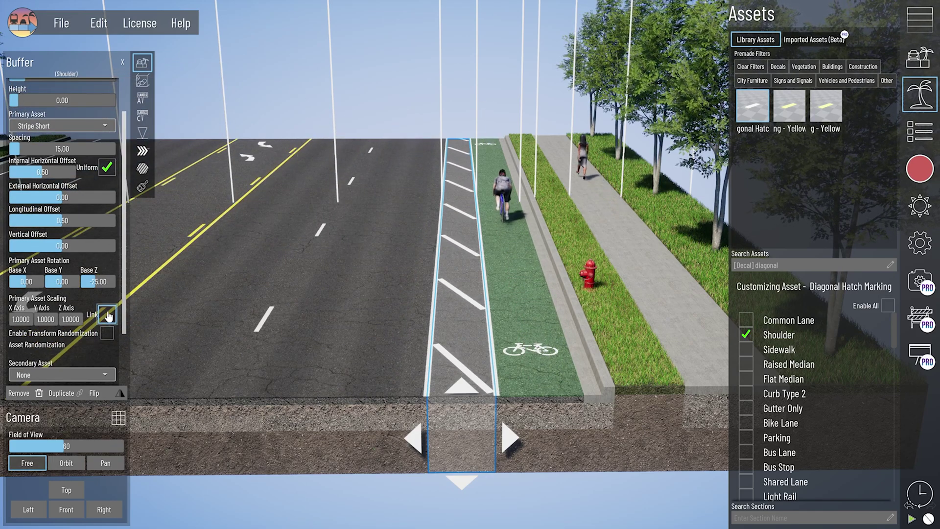
mouse_move(21, 319)
mouse_down()
mouse_move(33, 319)
mouse_move(21, 319)
mouse_up()
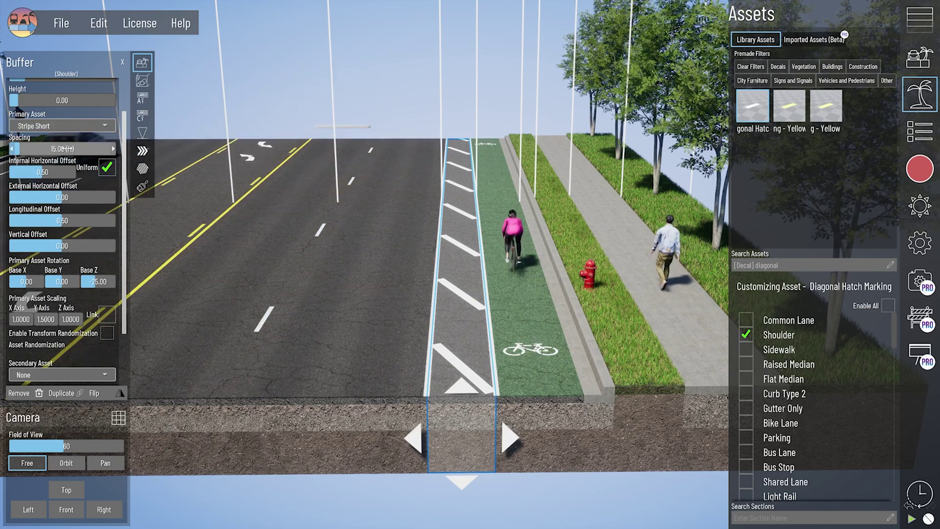
Set the stripes' Base Z rotation to -90 and their spacing to 20 ft
click(97, 282)
text(-90)
key(Return)
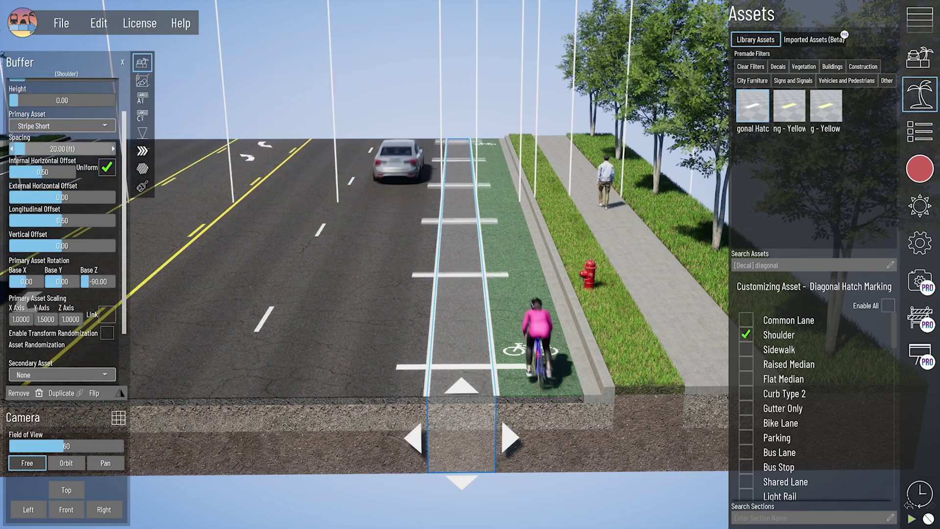
drag(26, 149, 23, 149)
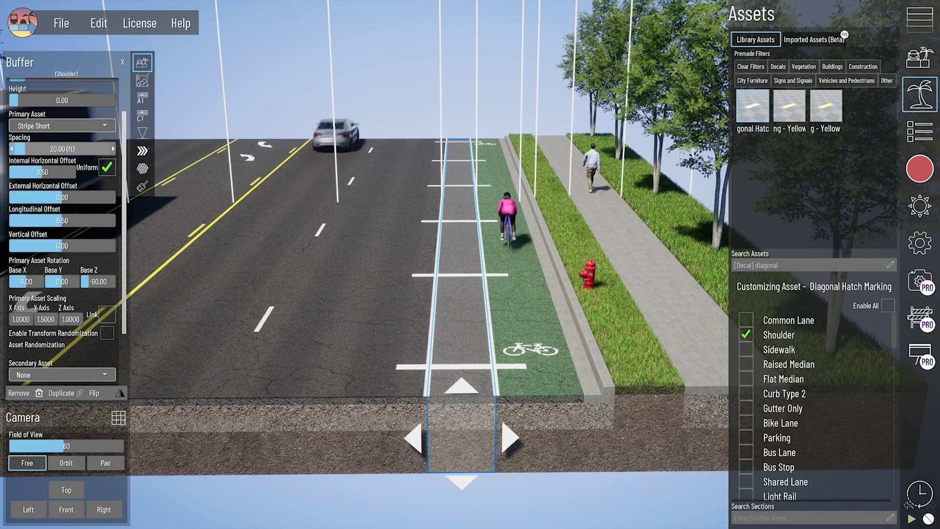
Change the buffer's primary asset to Diagonal Hatch Marking and set its Y Axis scale to 0.5
click(72, 126)
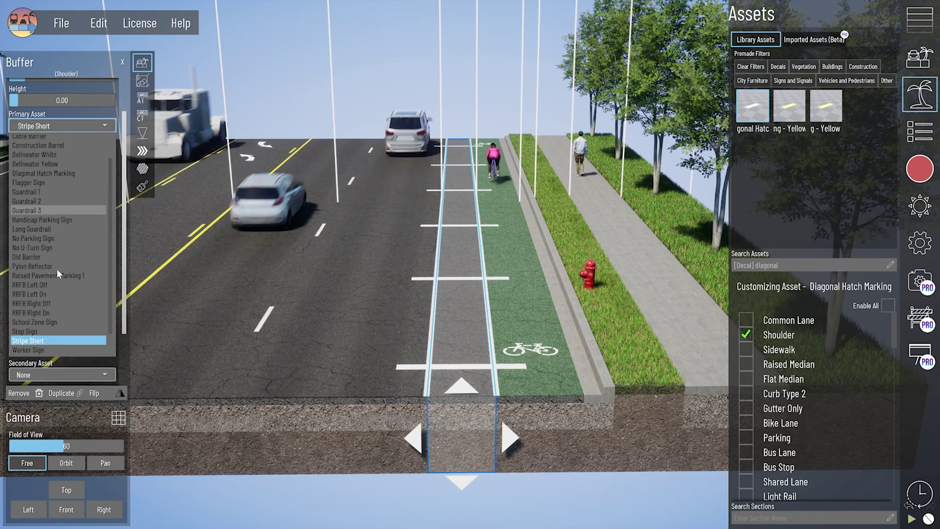
click(54, 173)
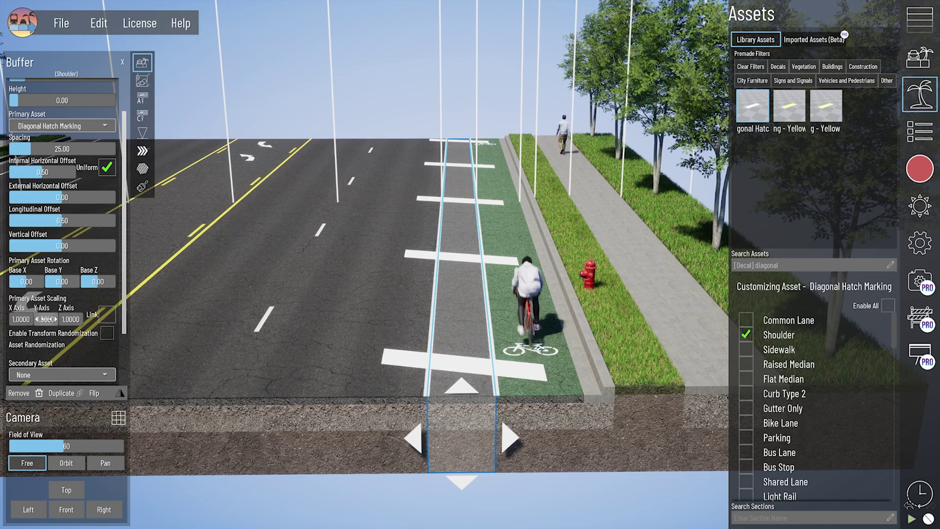
text(1)
key(Return)
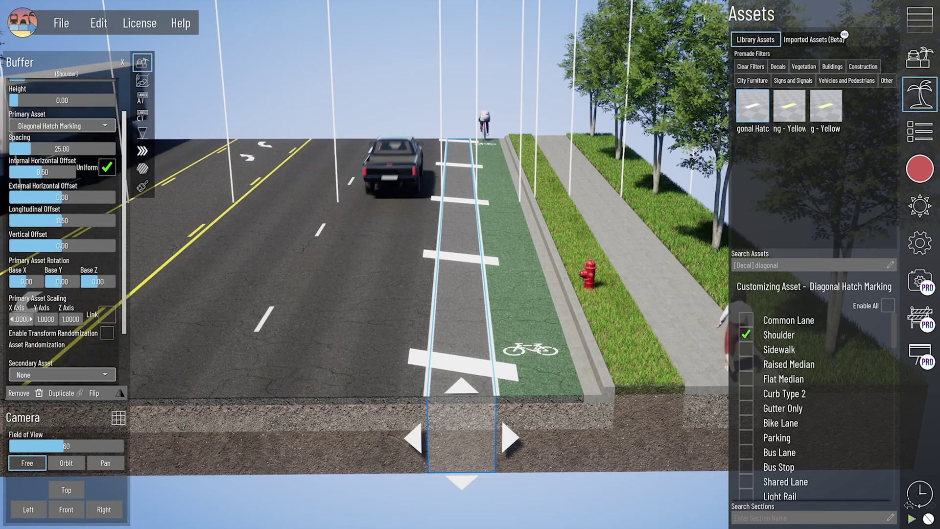
click(46, 319)
text(0.5)
key(Return)
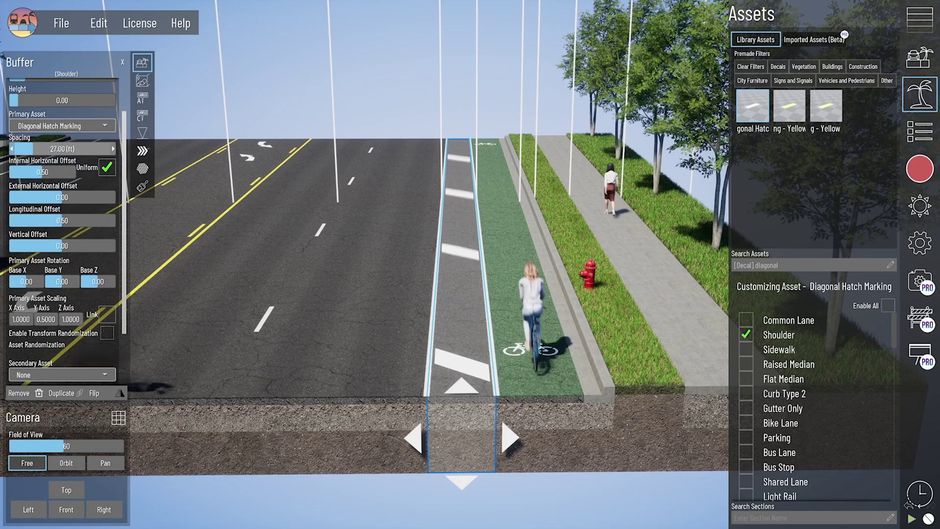
Set the buffer's hatch marking spacing to 13 ft and its Y Axis scale to 0.55
drag(33, 149, 17, 149)
scroll(458, 419, up, 2)
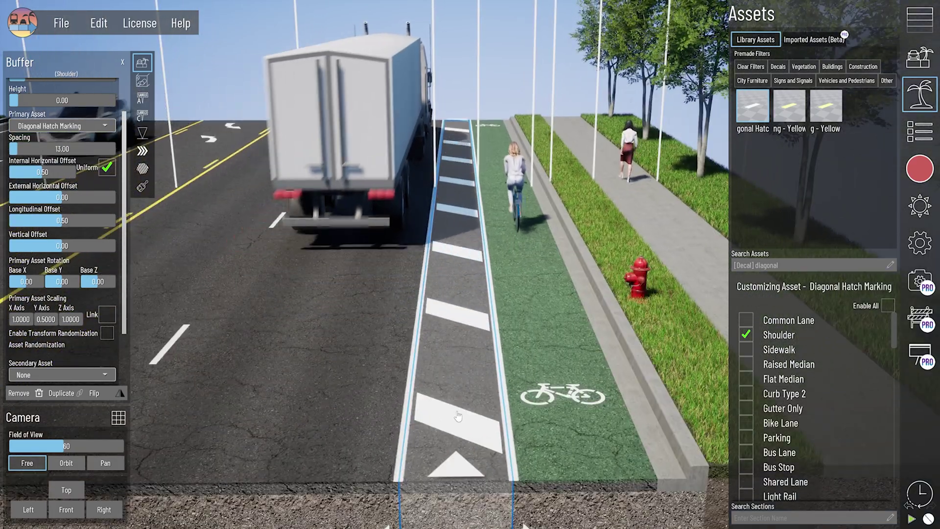
middle_drag(458, 419, 433, 353)
scroll(411, 348, up, 2)
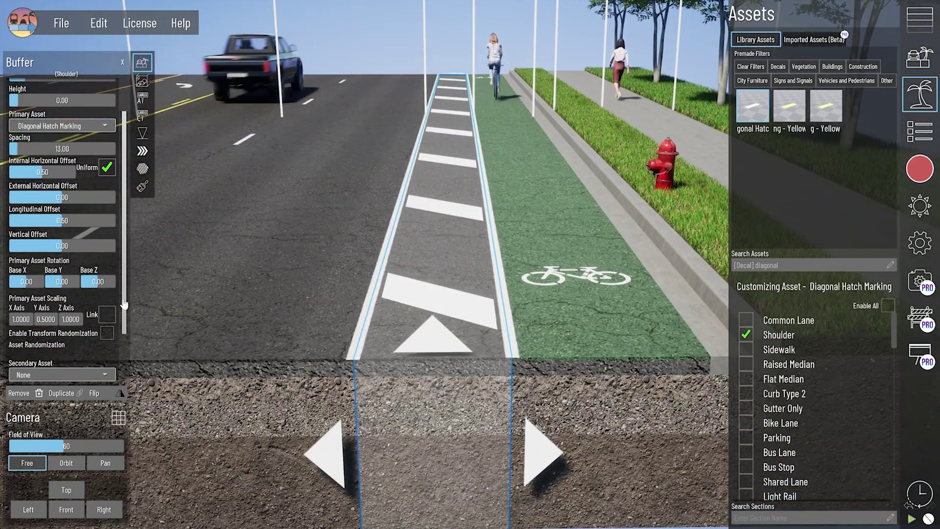
click(46, 319)
text(0.55)
key(Return)
scroll(426, 371, up, 3)
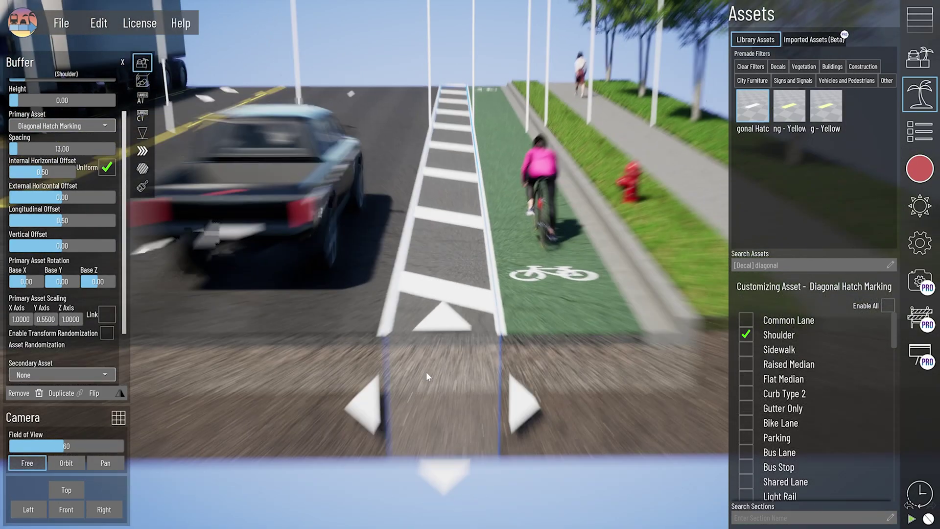
Widen the buffer section to 5.6 ft and set the hatch markings' Y Axis scale to 0.75
scroll(426, 371, down, 5)
middle_drag(461, 436, 438, 352)
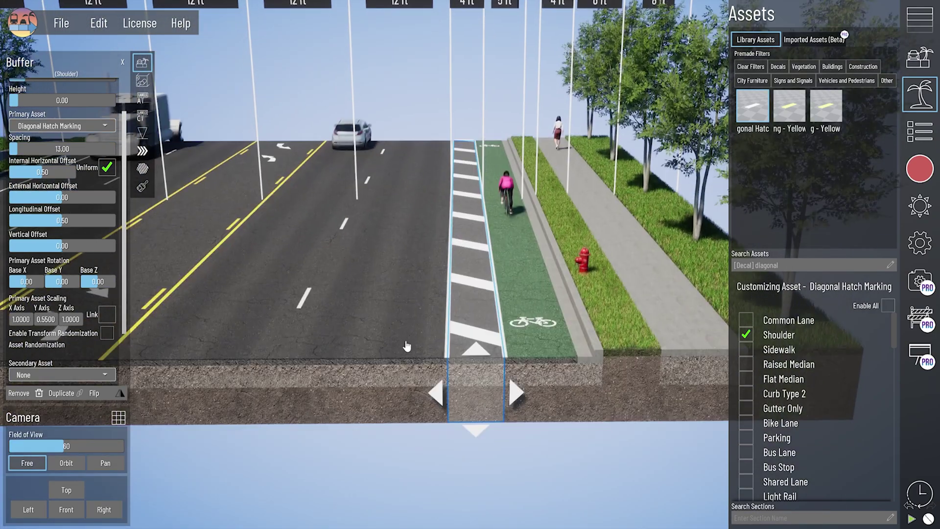
scroll(59, 126, up, 2)
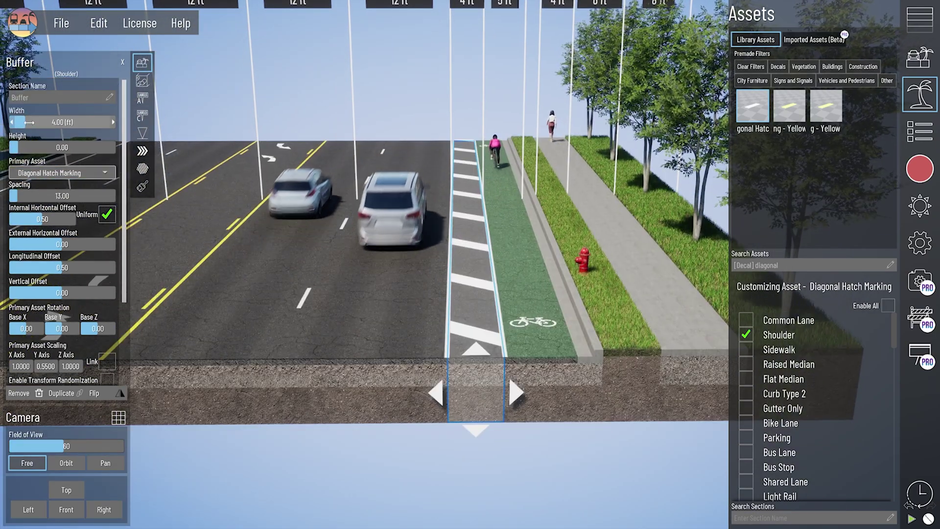
drag(59, 122, 66, 122)
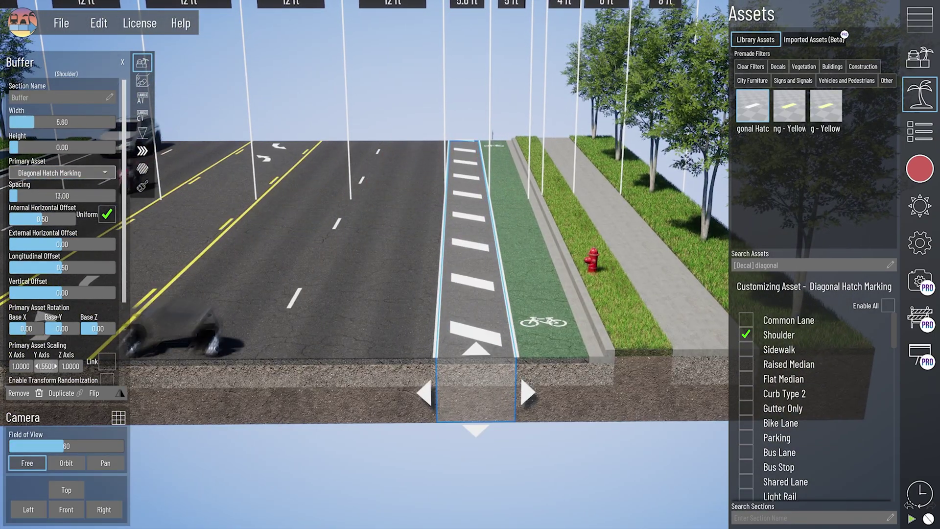
drag(45, 366, 55, 365)
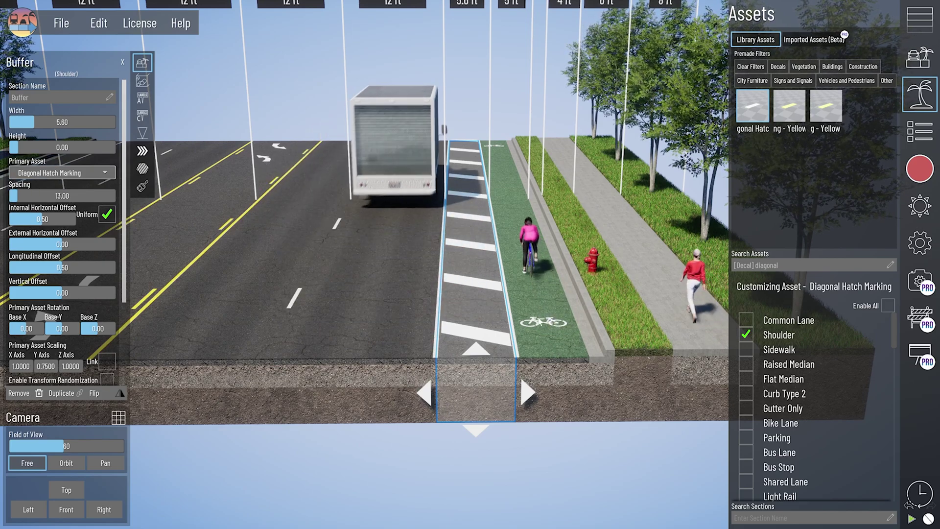
scroll(423, 246, up, 2)
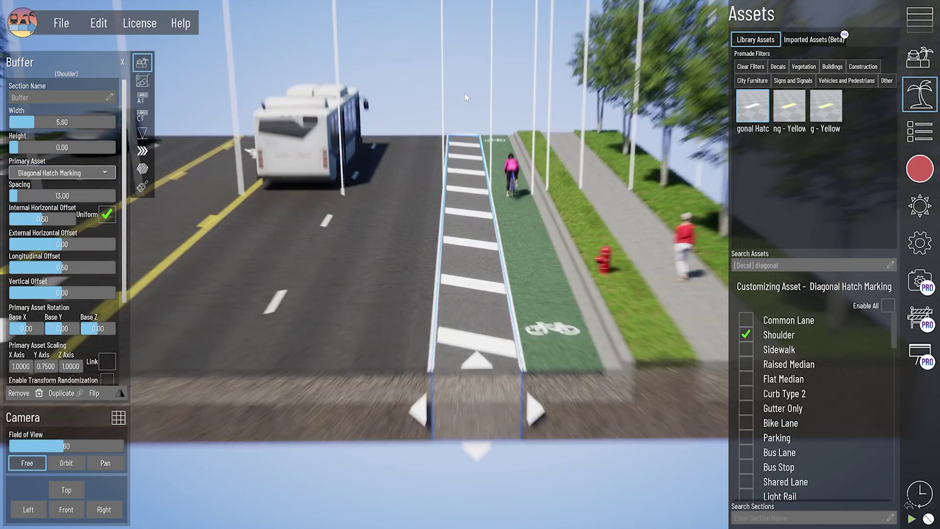
click(557, 259)
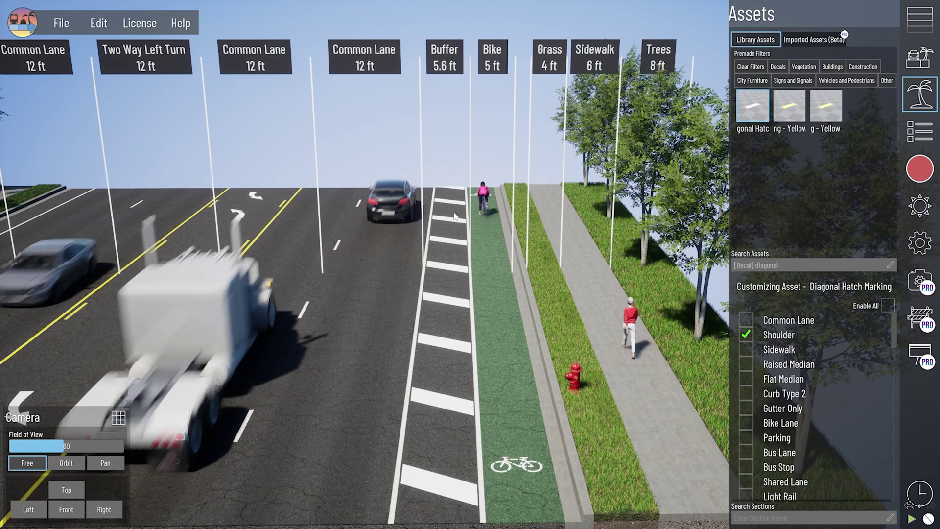
Reselect the buffer section and increase the spacing of its diagonal hatch markings
scroll(494, 450, up, 2)
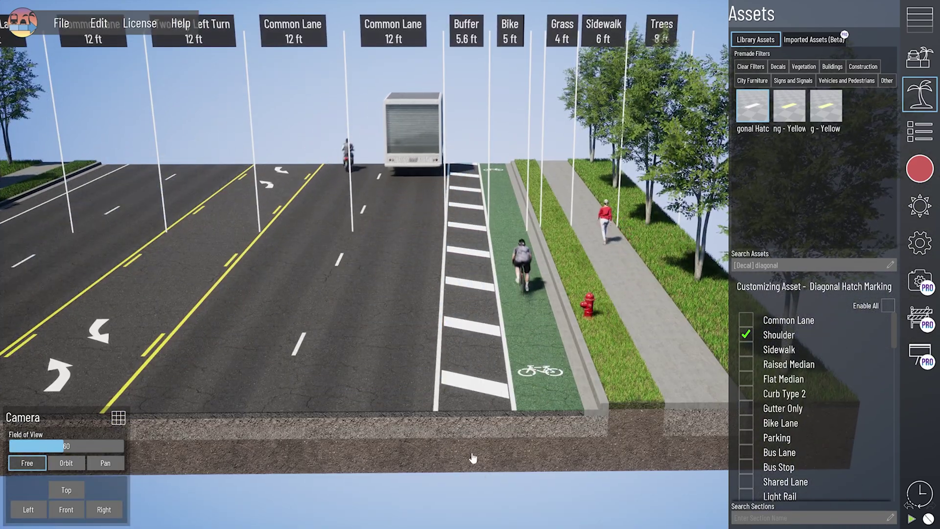
click(494, 400)
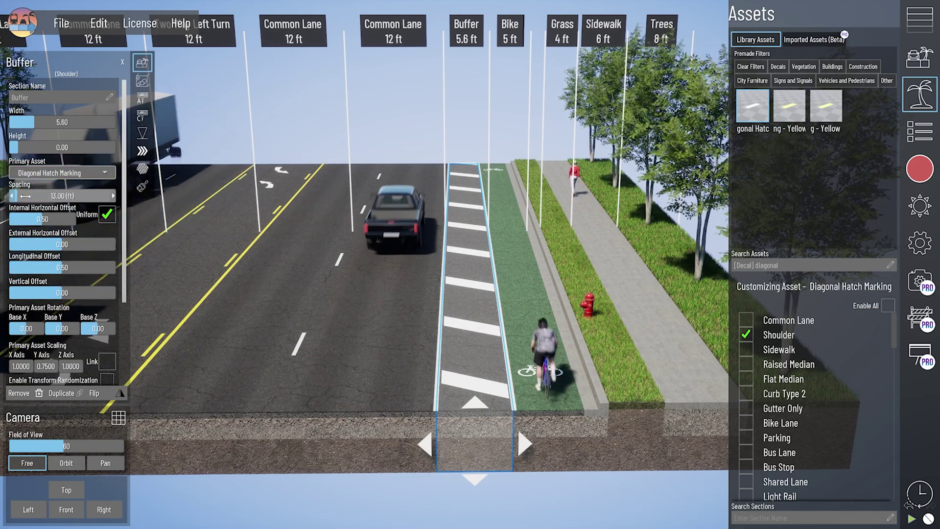
drag(17, 196, 24, 195)
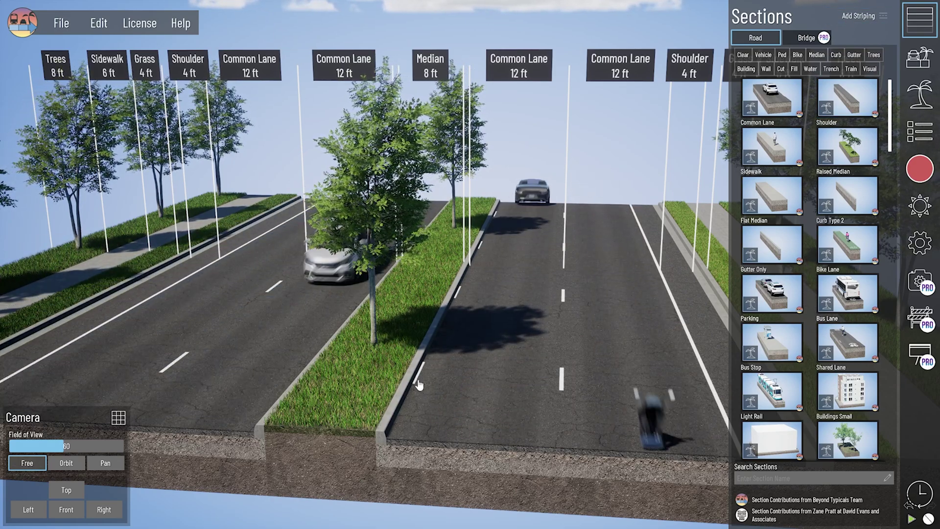
Select the dashed striping between the median curb and the adjacent common lane and set its spacing to 0 ft
click(429, 444)
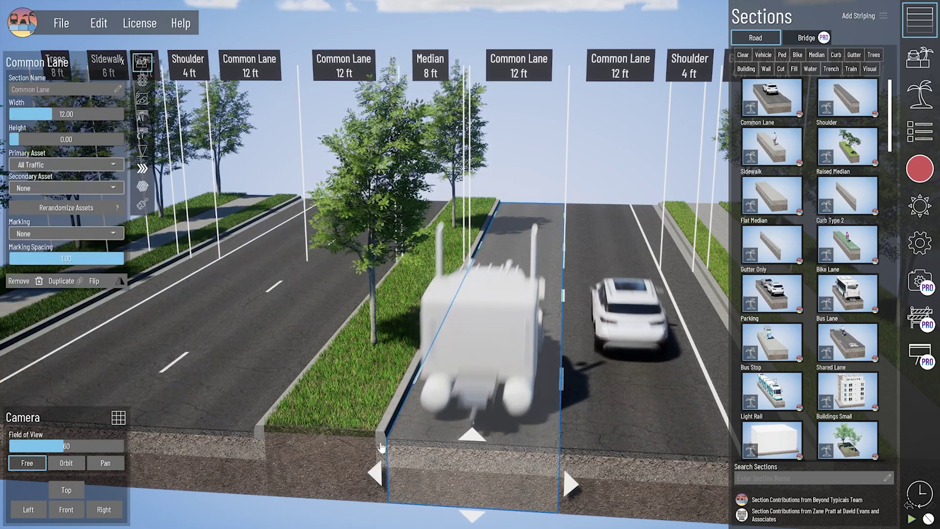
scroll(430, 388, up, 4)
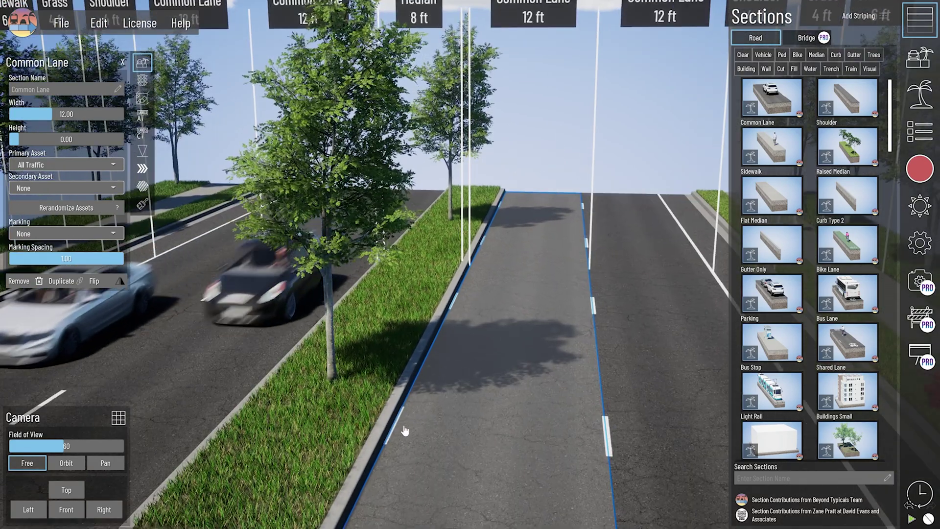
middle_drag(403, 432, 405, 396)
scroll(405, 397, up, 2)
click(533, 133)
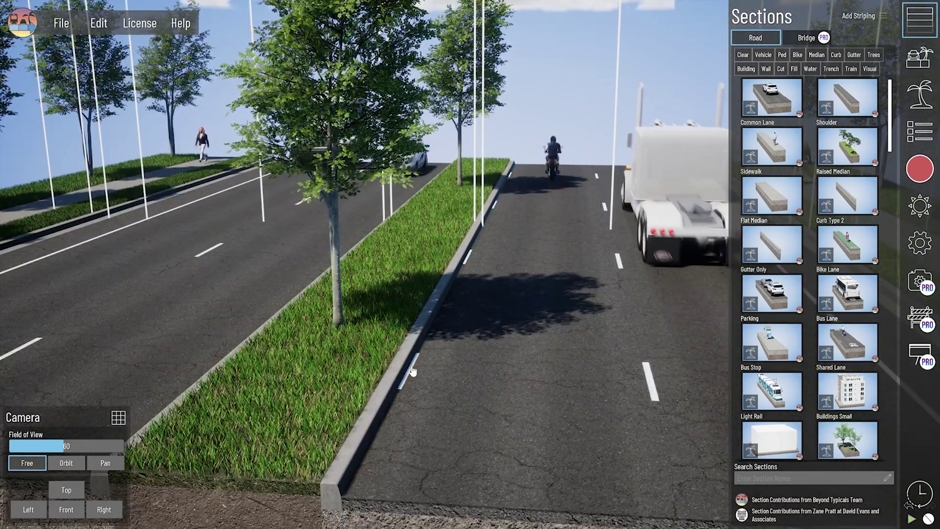
scroll(379, 394, down, 2)
click(407, 466)
click(388, 444)
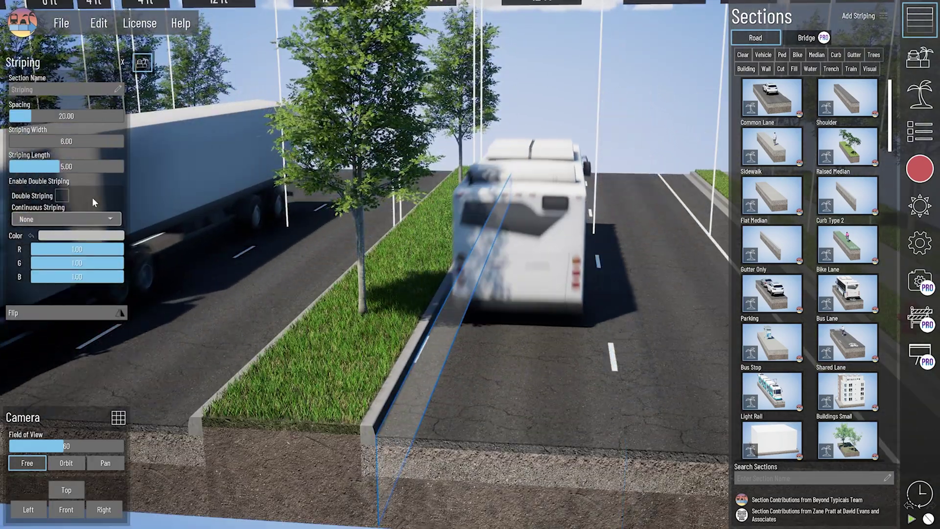
drag(37, 120, 28, 121)
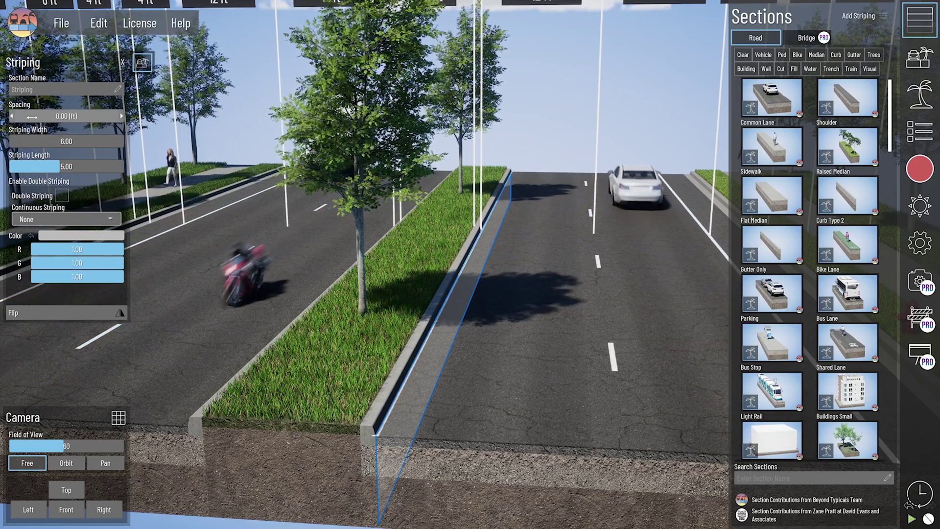
Recolor the median-side striping by setting its blue value to 0.00 and its green value to 0.50
drag(101, 278, 49, 277)
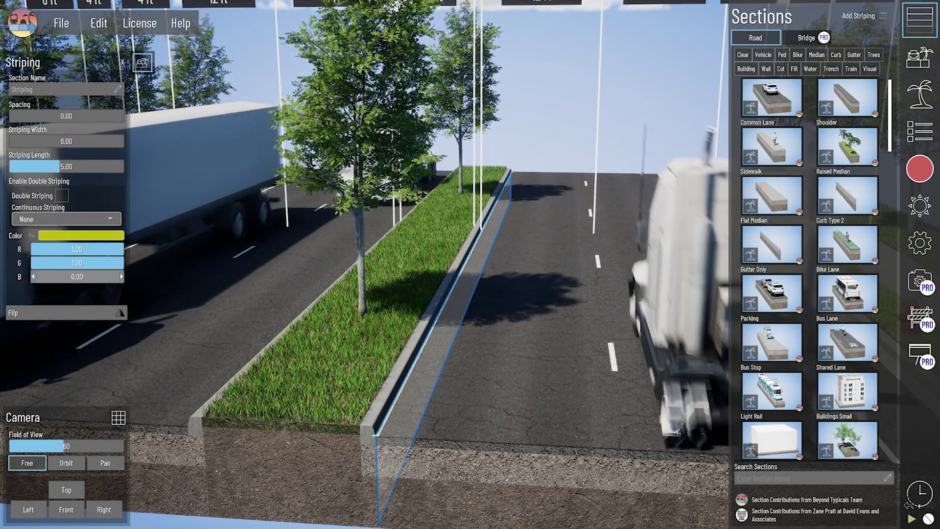
click(92, 264)
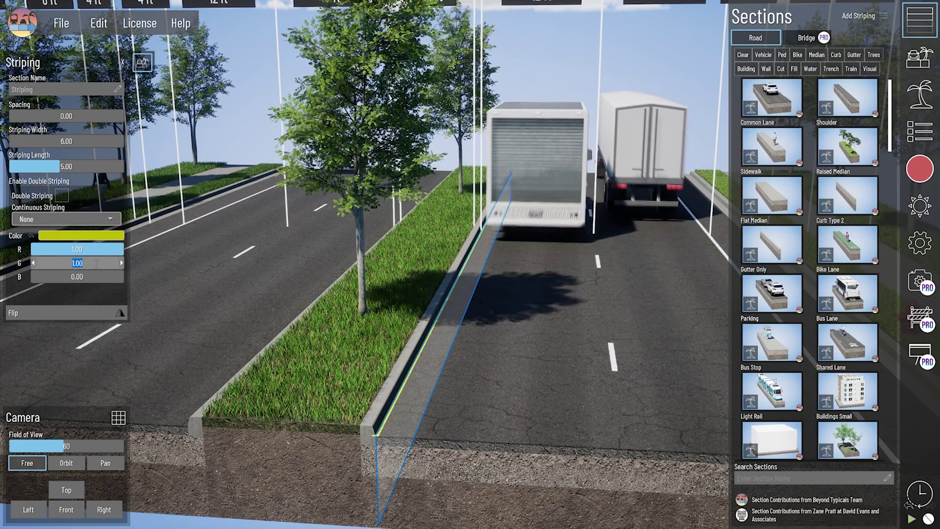
key(Return)
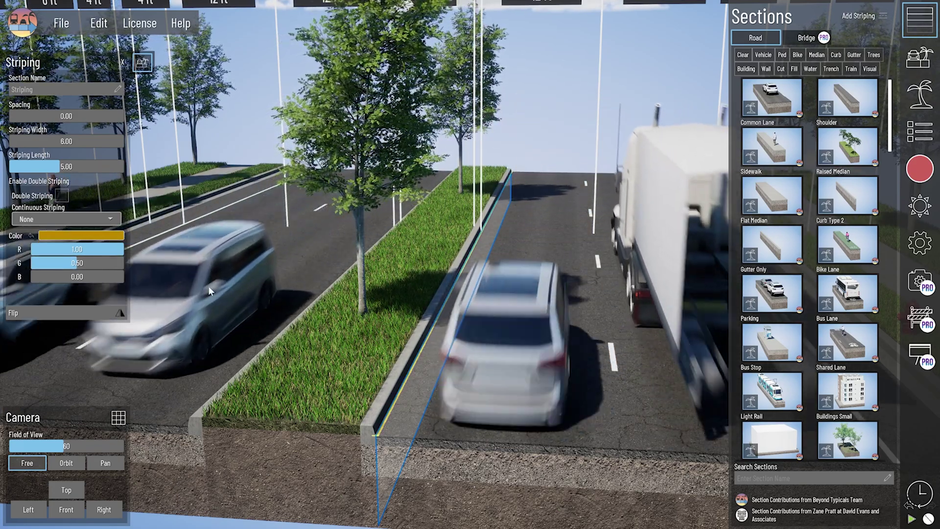
key(d)
key(w)
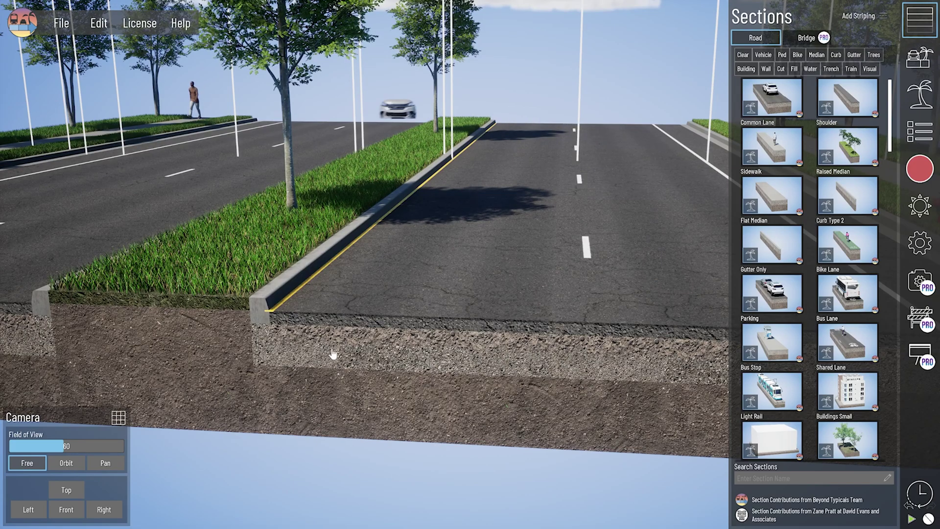
Enable Double Striping on the yellow line beside the median curb
middle_drag(372, 345, 292, 340)
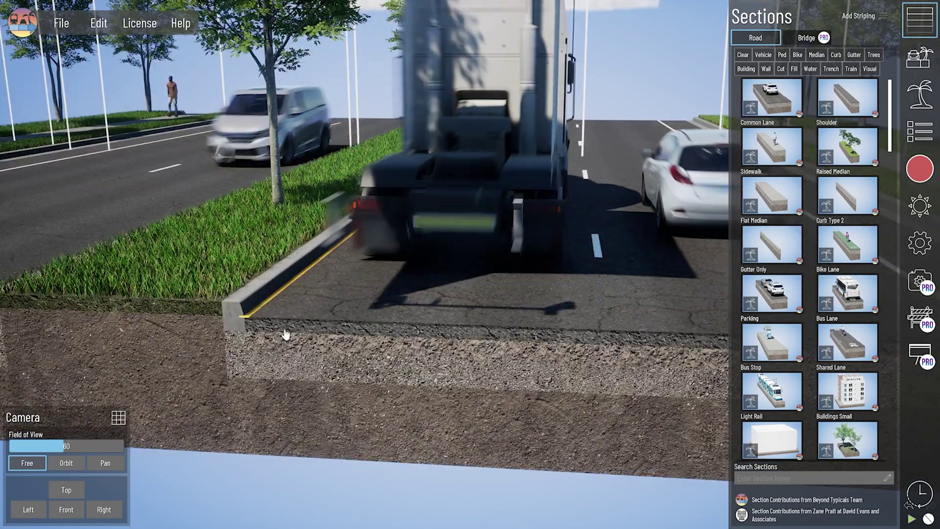
middle_drag(373, 356, 370, 422)
click(370, 422)
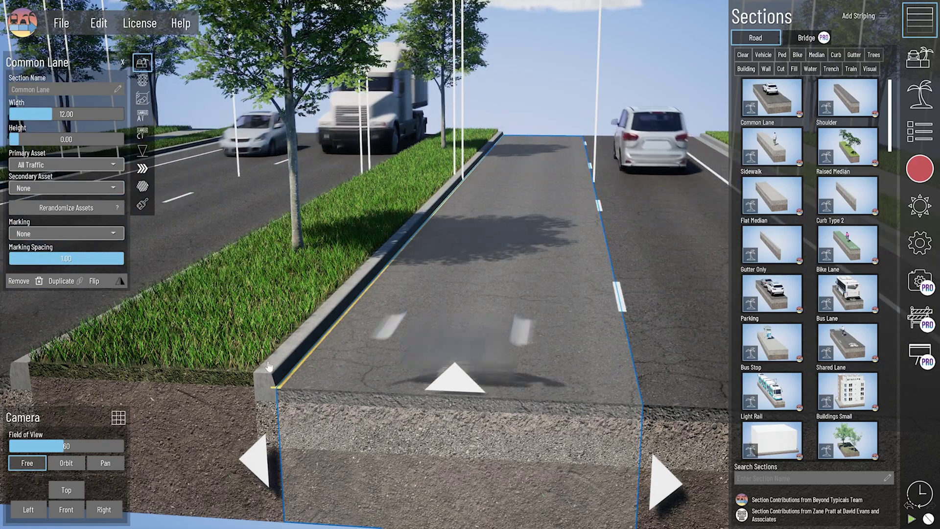
right_drag(338, 380, 358, 420)
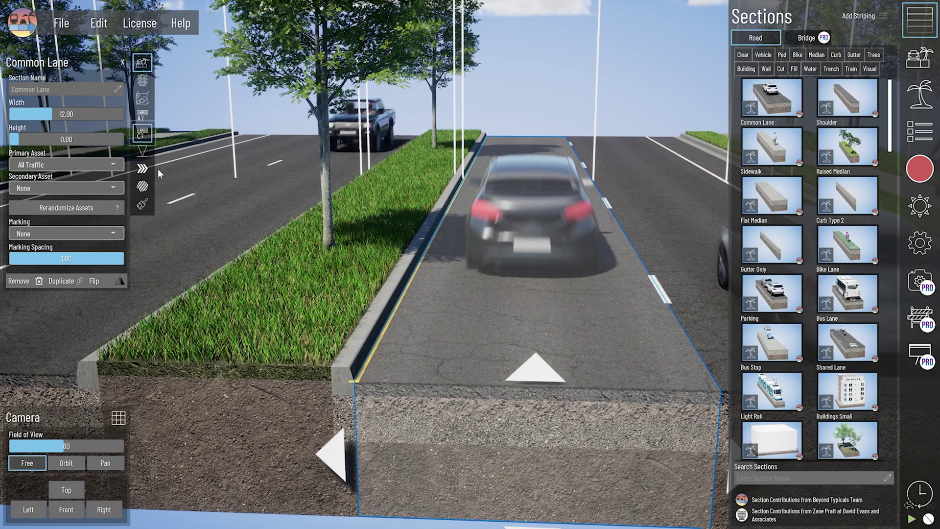
click(389, 318)
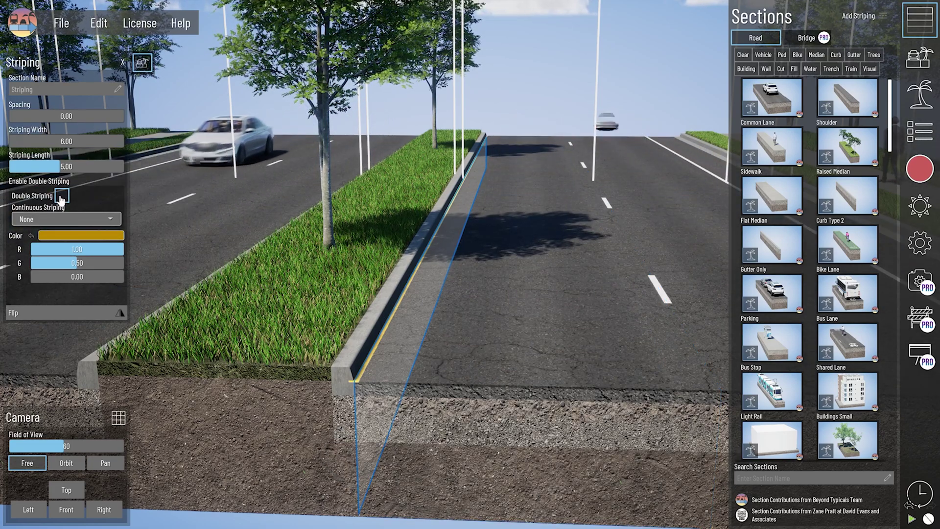
click(61, 195)
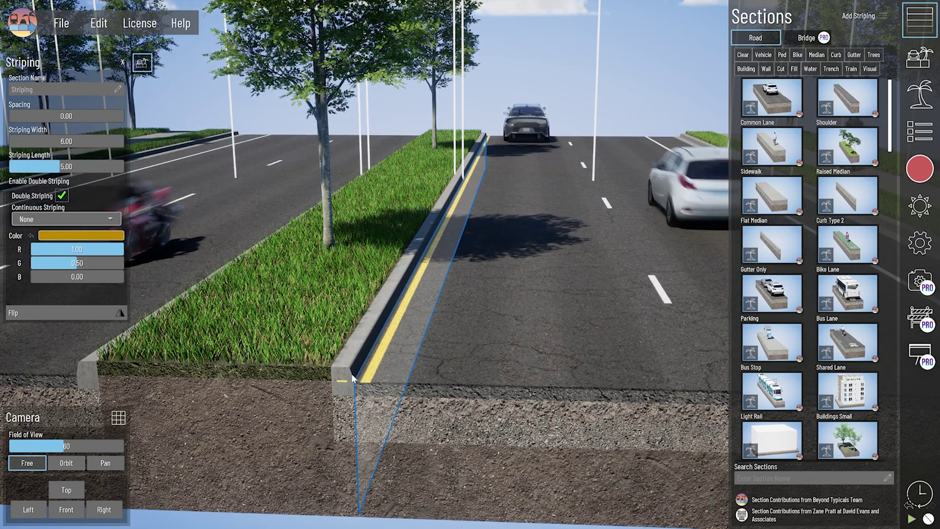
scroll(359, 382, up, 1)
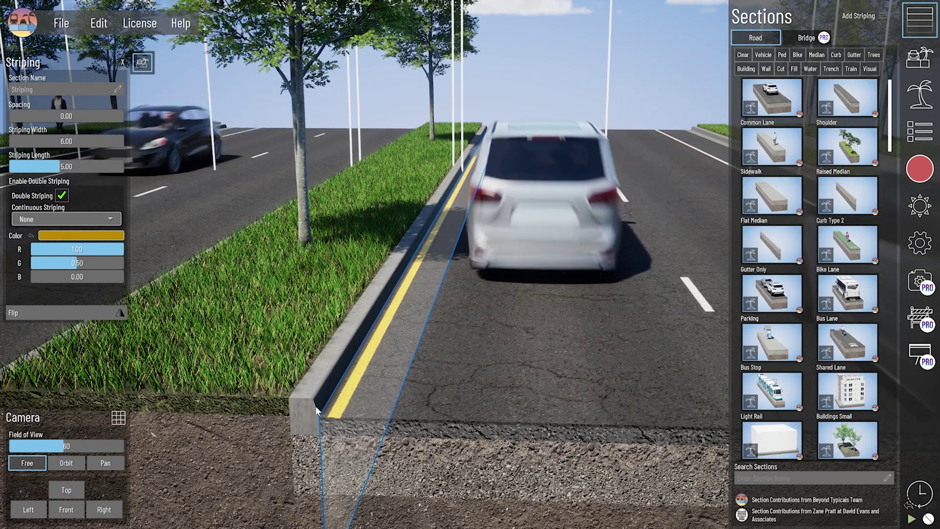
scroll(324, 389, down, 2)
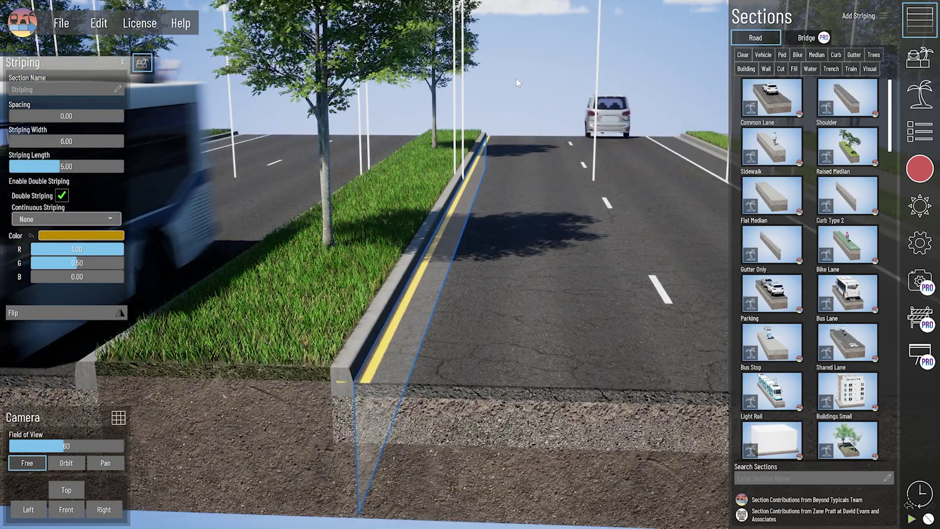
click(516, 78)
Examine the yellow striping along the median curb from several angles
scroll(504, 220, up, 2)
scroll(477, 227, down, 2)
middle_drag(471, 219, 426, 353)
right_drag(426, 352, 278, 338)
middle_drag(277, 338, 308, 315)
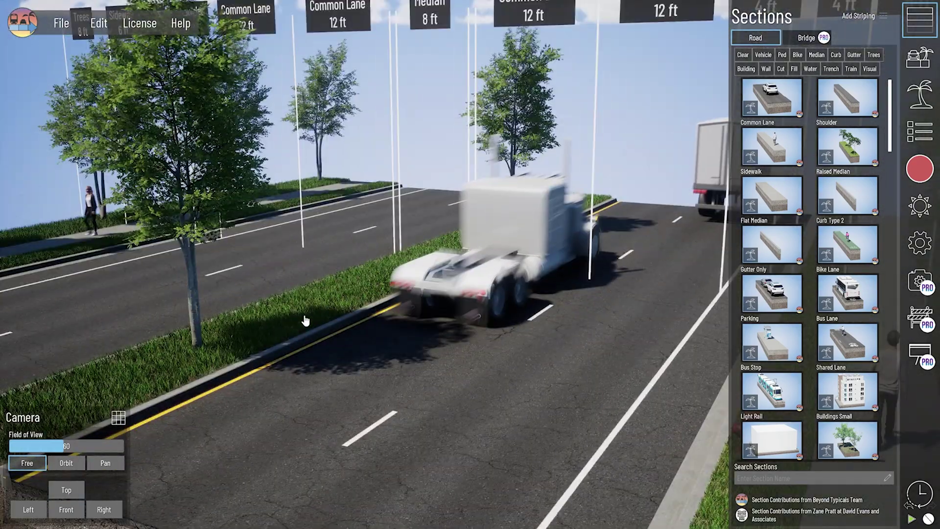
middle_drag(256, 357, 325, 323)
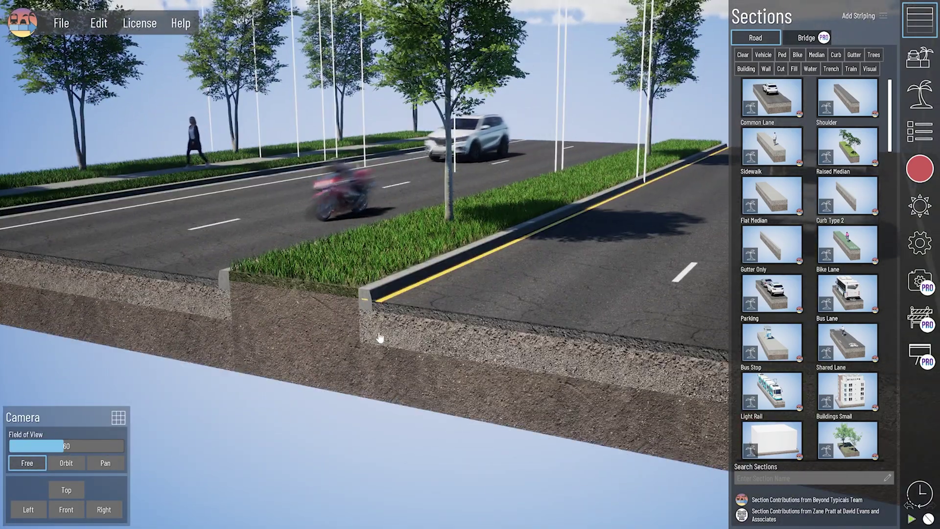
mouse_move(380, 338)
right_down()
mouse_move(390, 338)
mouse_move(372, 338)
right_up()
middle_drag(567, 252, 355, 322)
right_drag(354, 321, 313, 350)
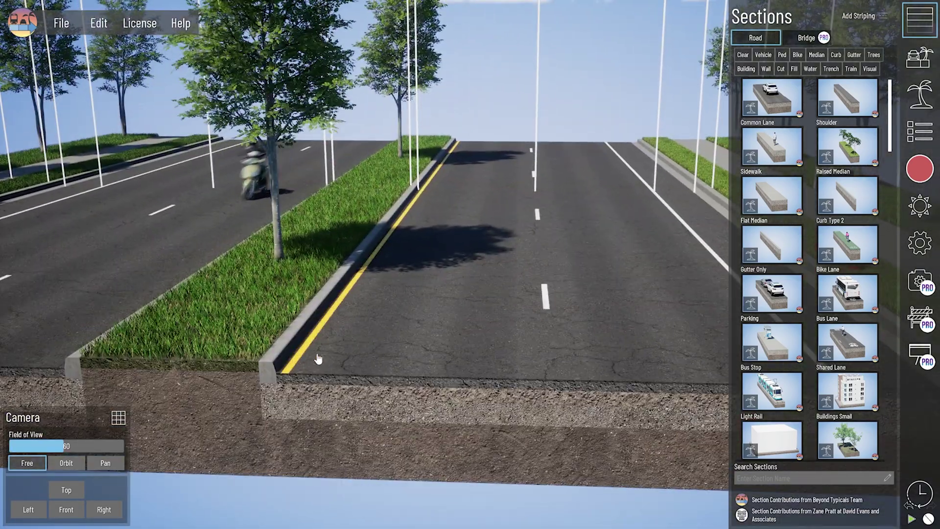
Select the yellow striping beside the median curb and turn off Double Striping
click(312, 351)
click(290, 368)
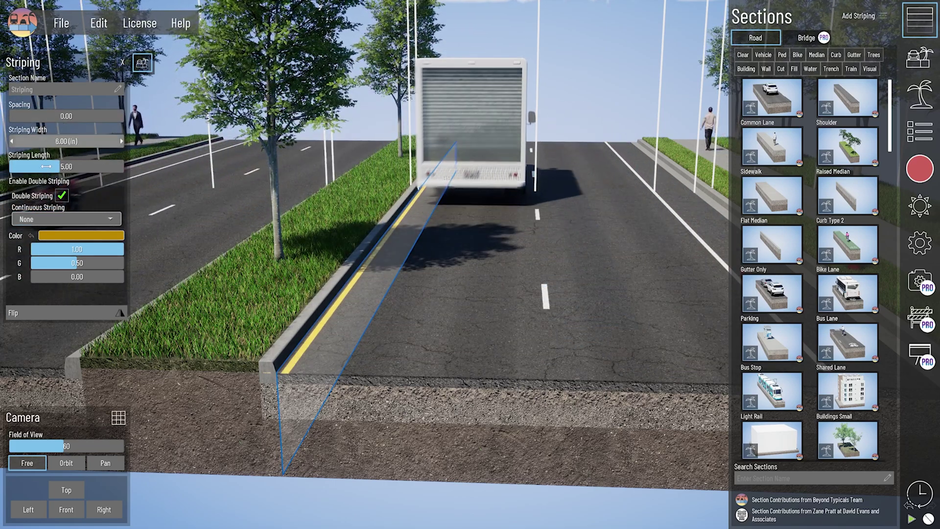
right_drag(351, 400, 406, 342)
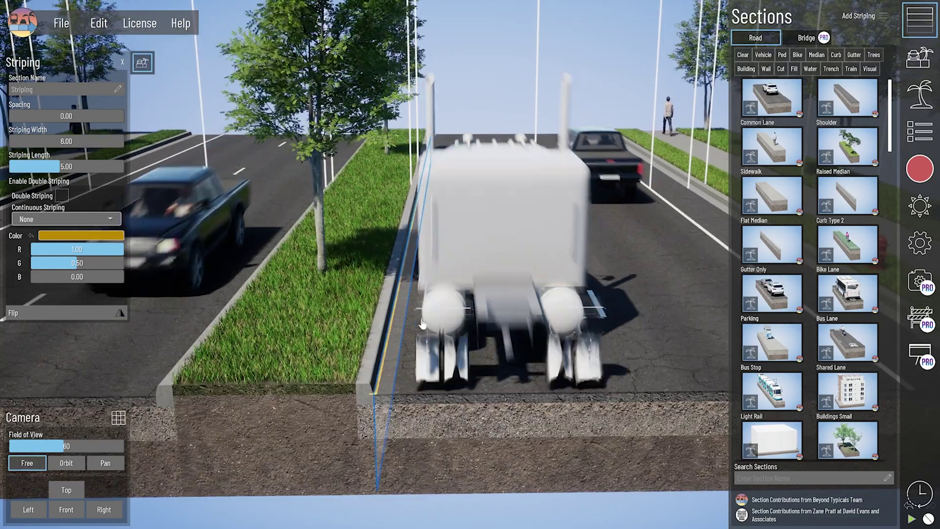
right_drag(499, 245, 458, 238)
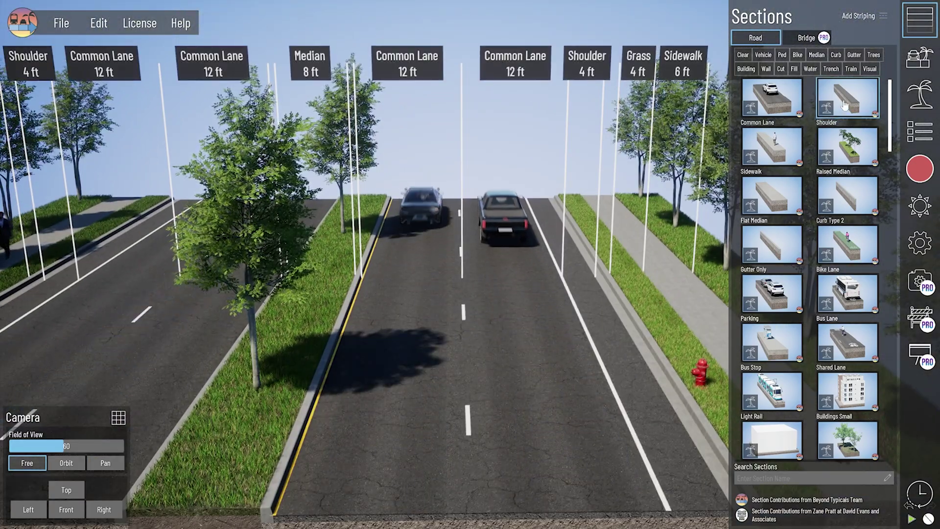
Insert a Shoulder section between the median curb and the adjacent common lane, and reorder the yellow striping to sit between shoulder and lane
drag(813, 120, 373, 384)
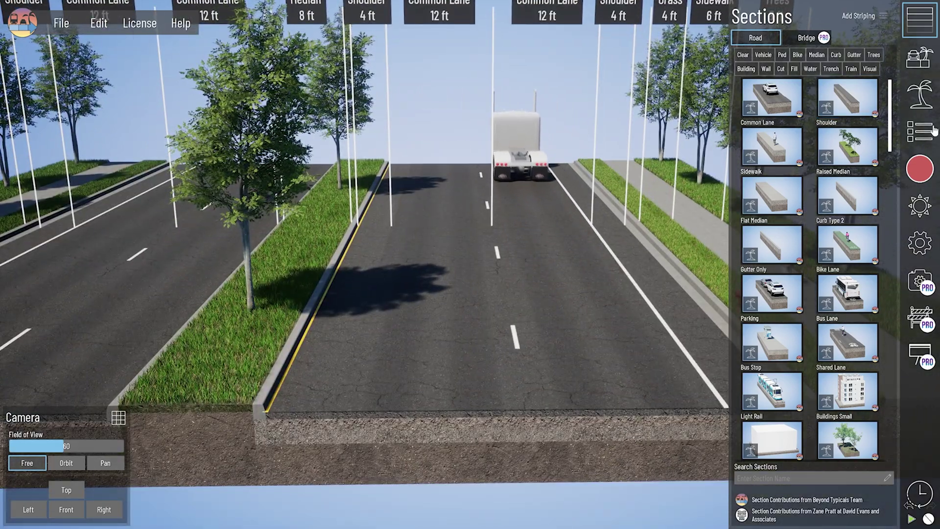
click(933, 129)
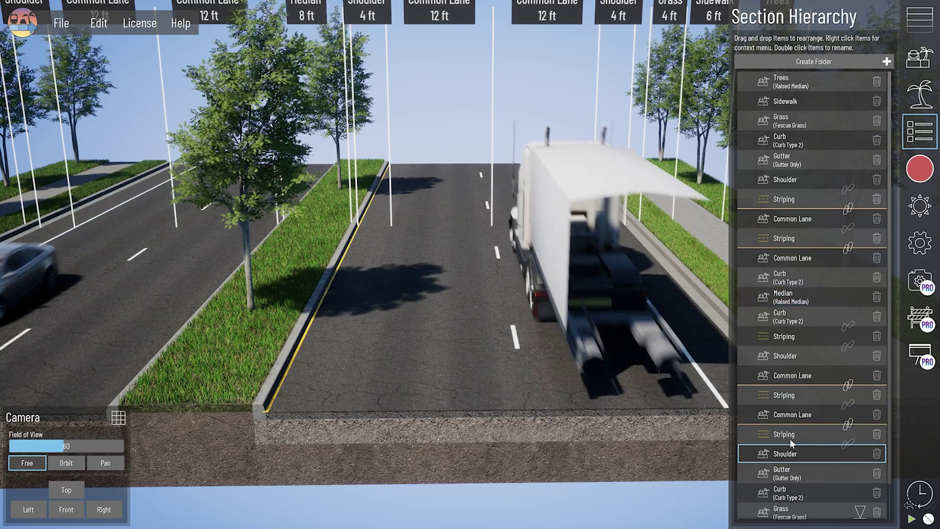
drag(801, 338, 801, 368)
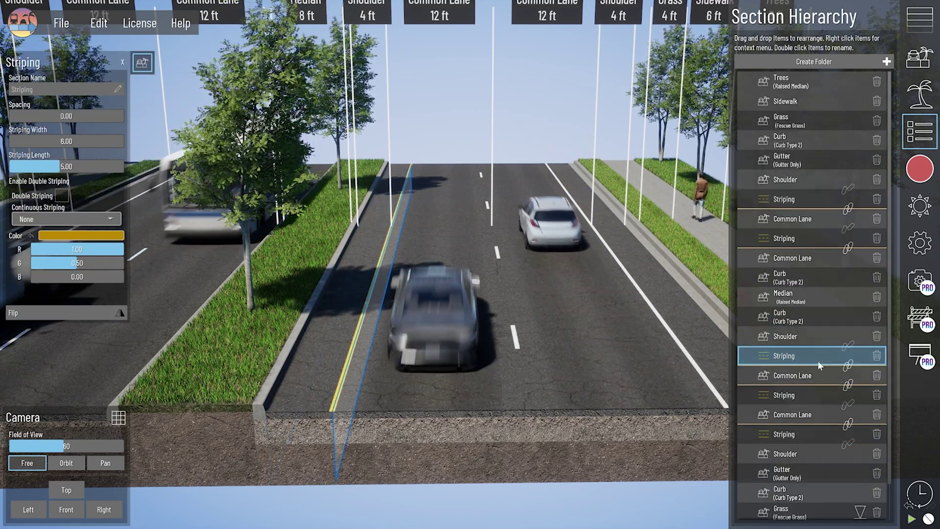
Set the width of the new shoulder beside the median curb to 1 ft
click(294, 427)
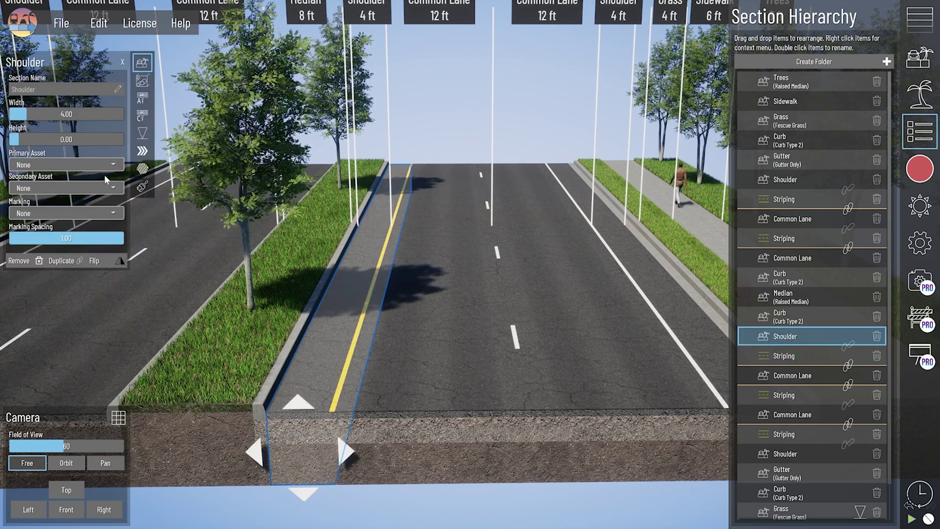
click(41, 115)
text(1)
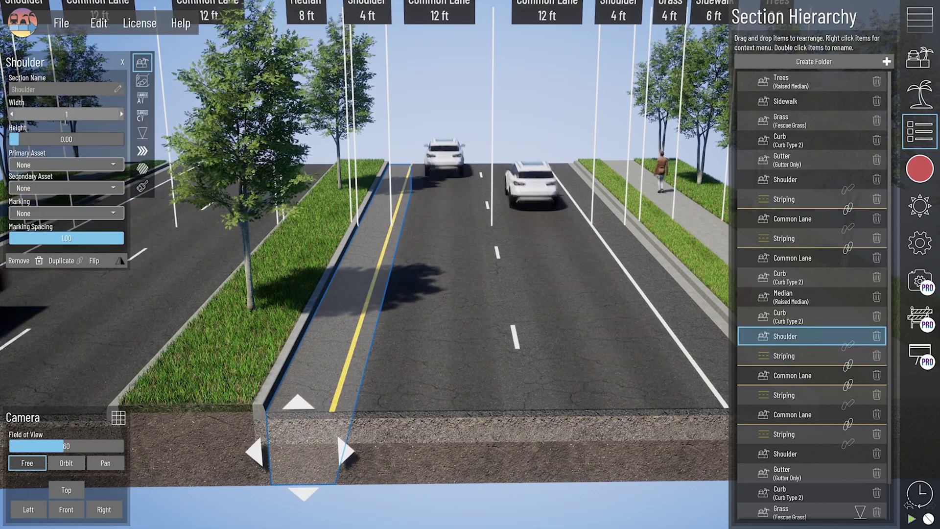
key(Return)
click(338, 334)
click(300, 426)
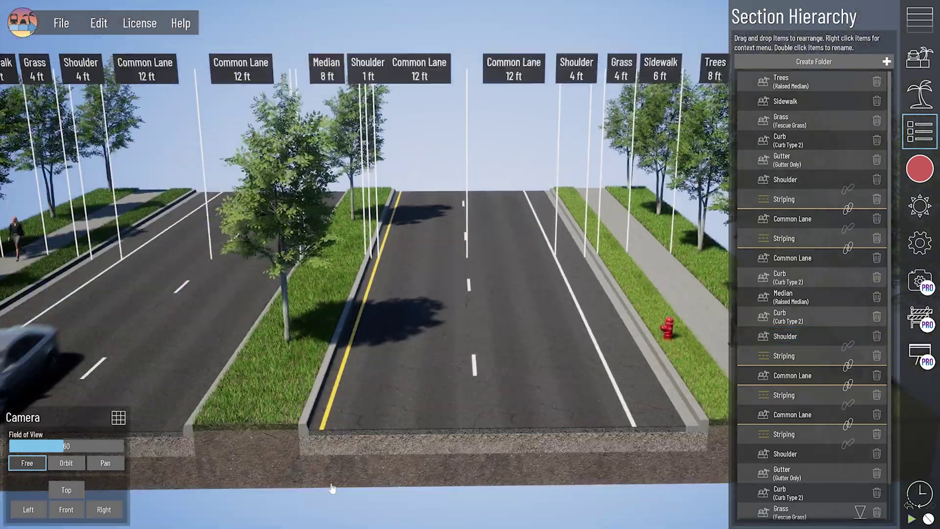
Set the width of the common lane next to the median-side shoulder to 11 ft
click(357, 353)
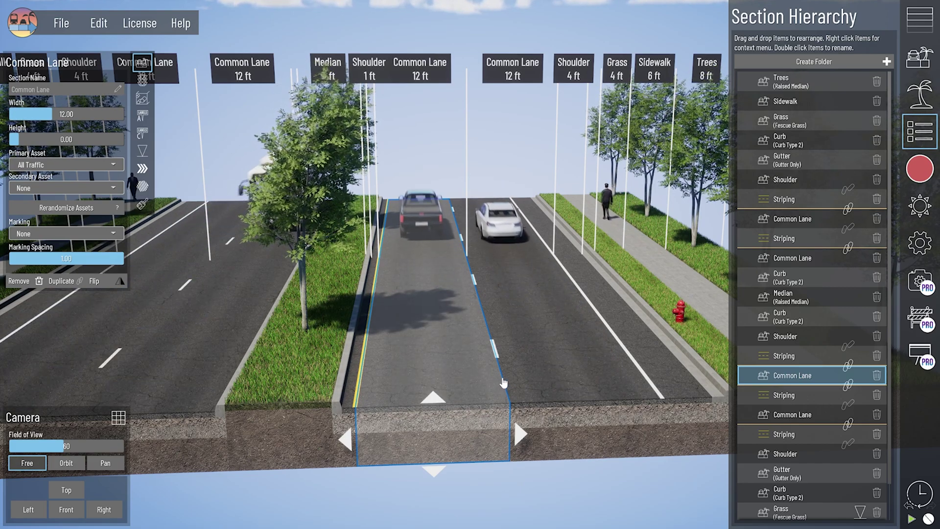
click(66, 114)
text(.5)
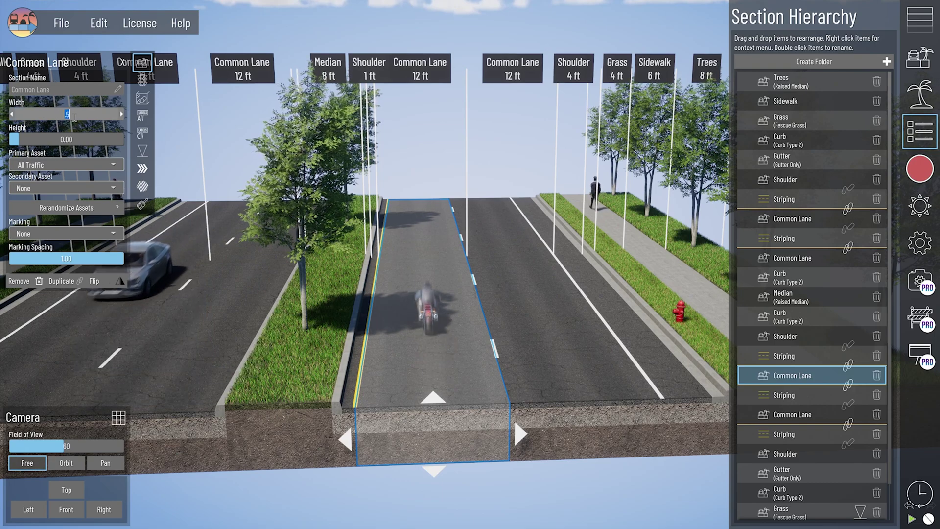
text(11)
key(Return)
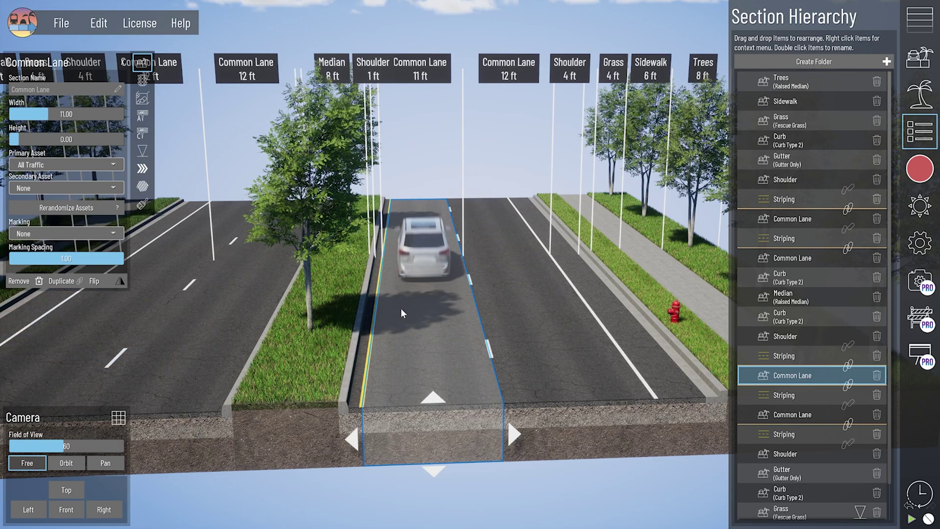
middle_drag(415, 346, 387, 375)
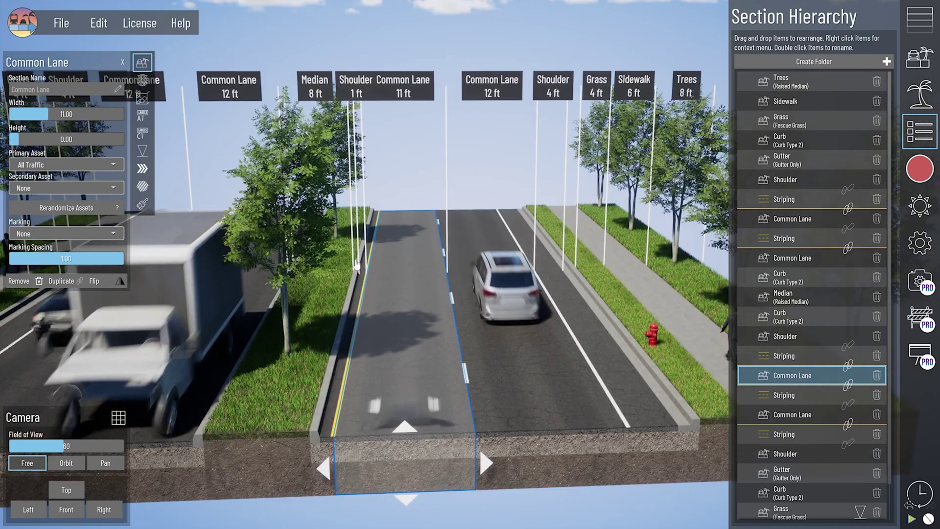
Turn off the vertical leader lines of the 11 ft common lane and the 1 ft shoulder
click(142, 118)
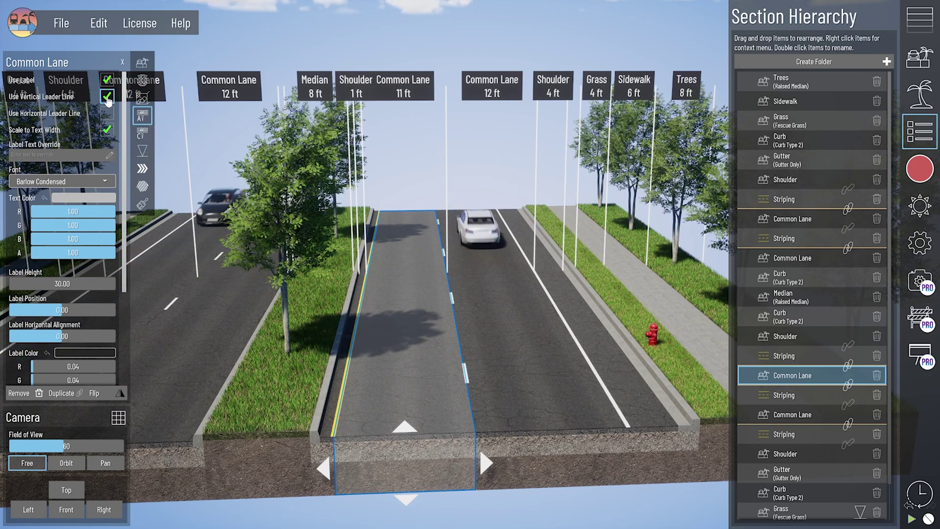
key(Left)
key(Left)
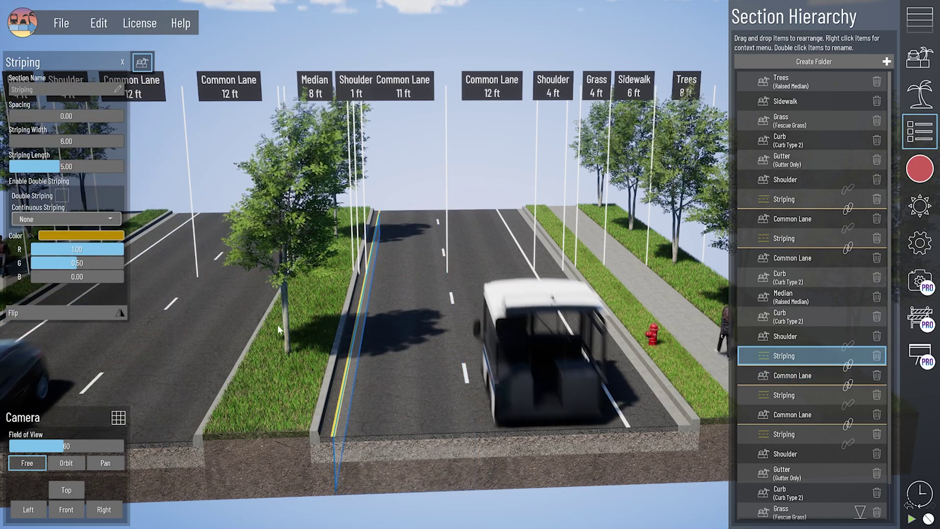
click(142, 97)
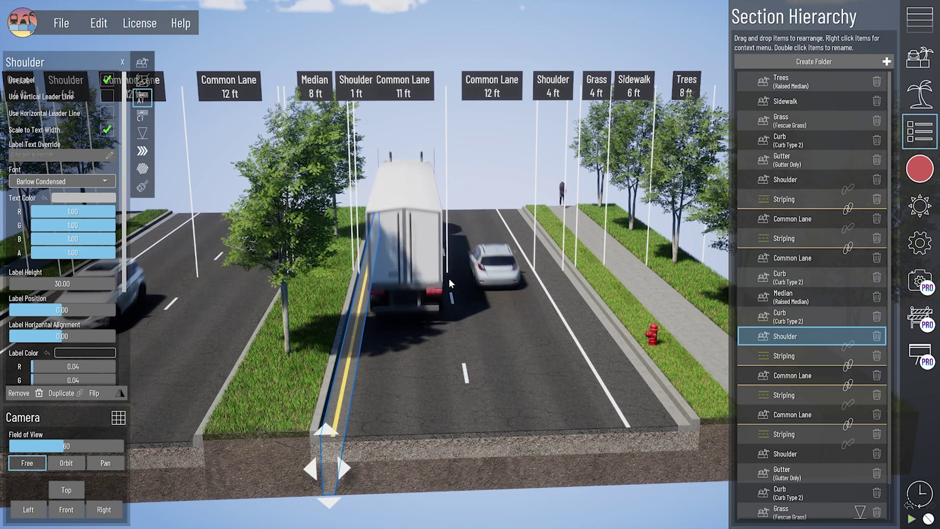
Select the 1 ft shoulder beside the median curb and turn off its label
click(484, 286)
click(500, 300)
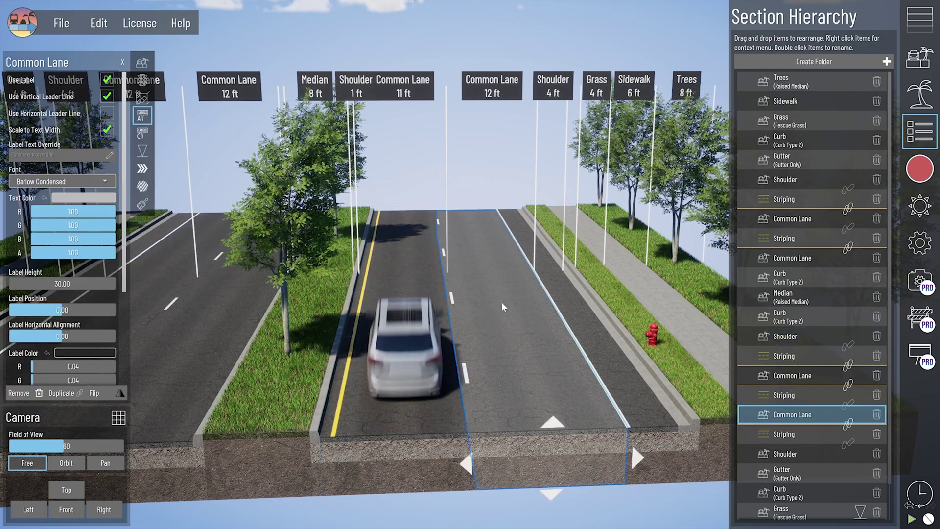
click(320, 422)
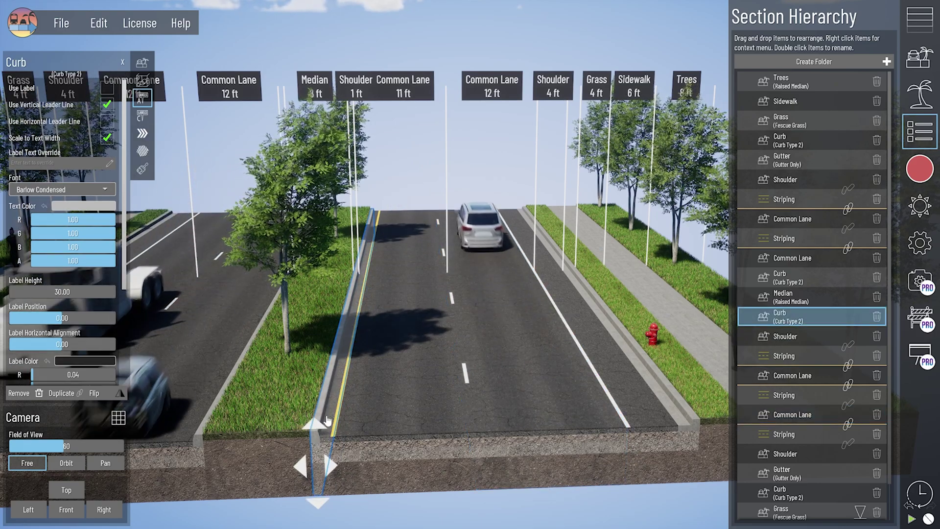
click(336, 389)
click(342, 389)
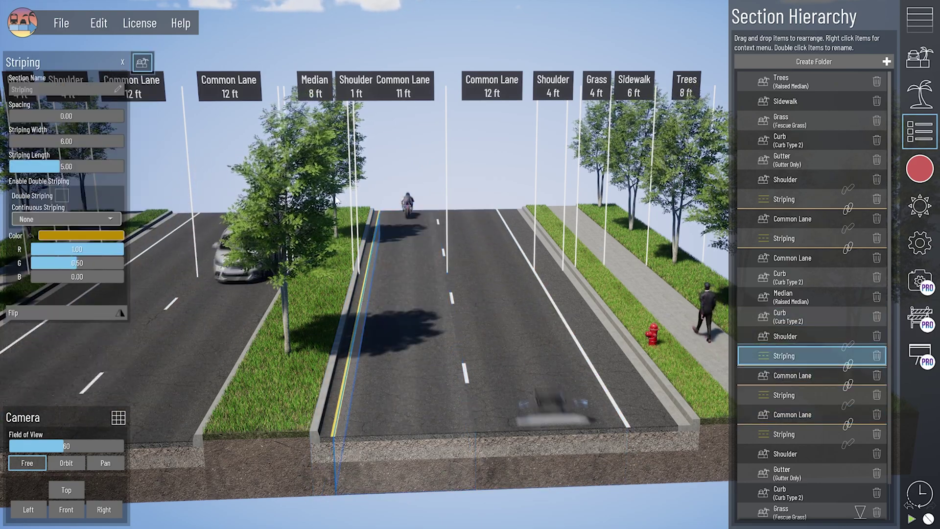
click(336, 389)
click(144, 99)
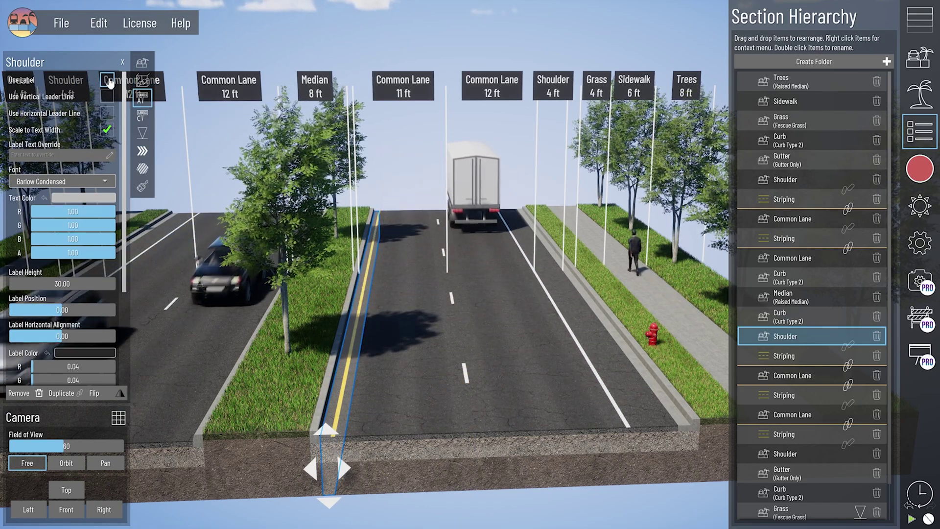
Enable Override Dimension on the 11 ft common lane's label and set the override text to 12
click(388, 460)
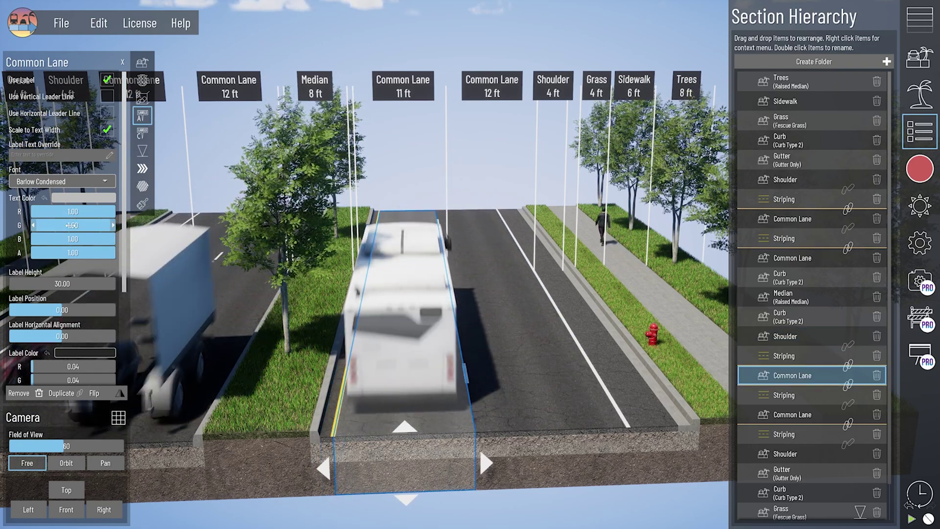
scroll(66, 289, down, 5)
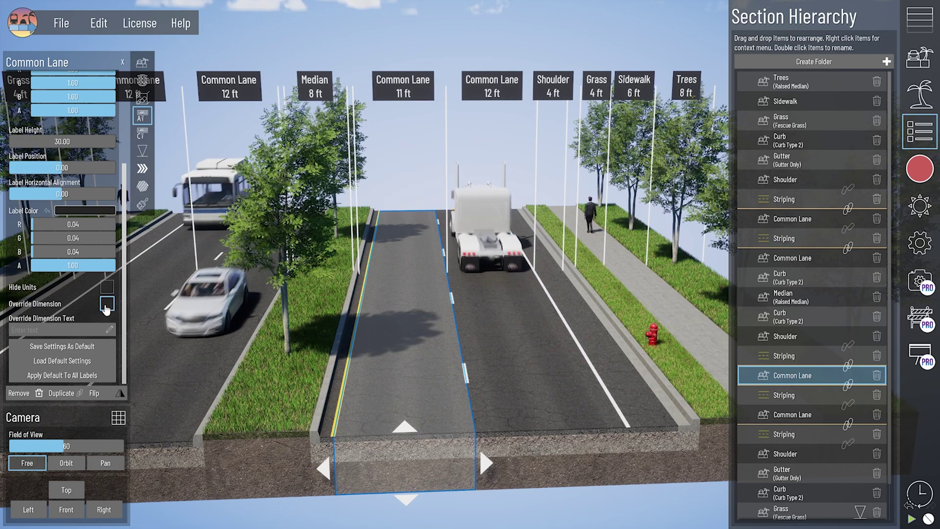
click(107, 303)
click(37, 331)
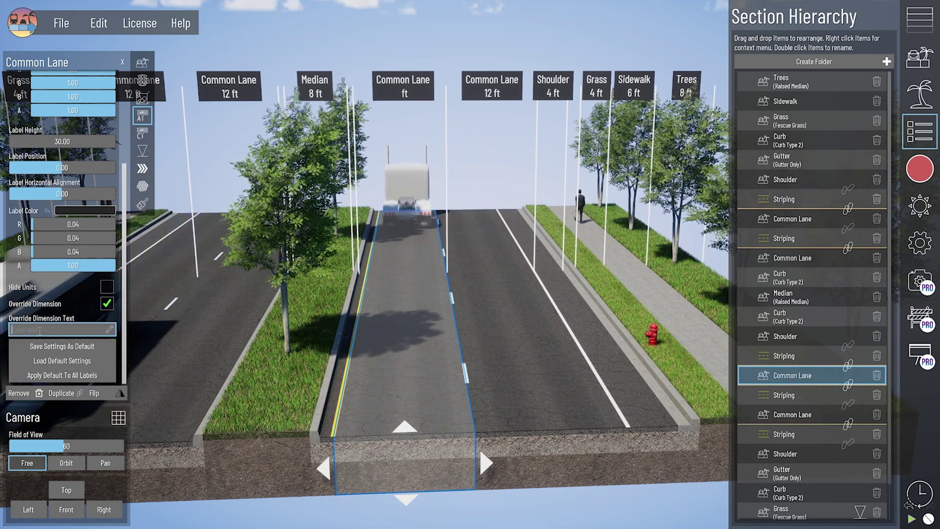
text(12)
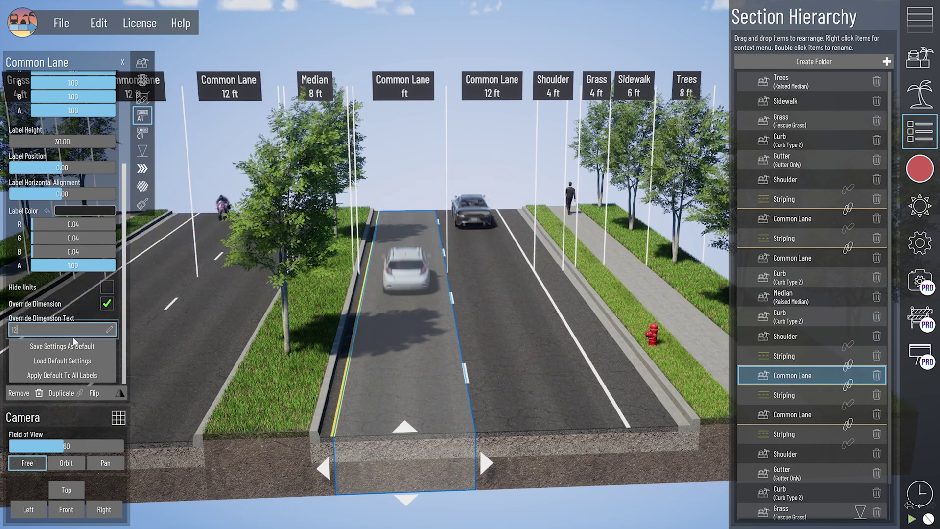
key(Tab)
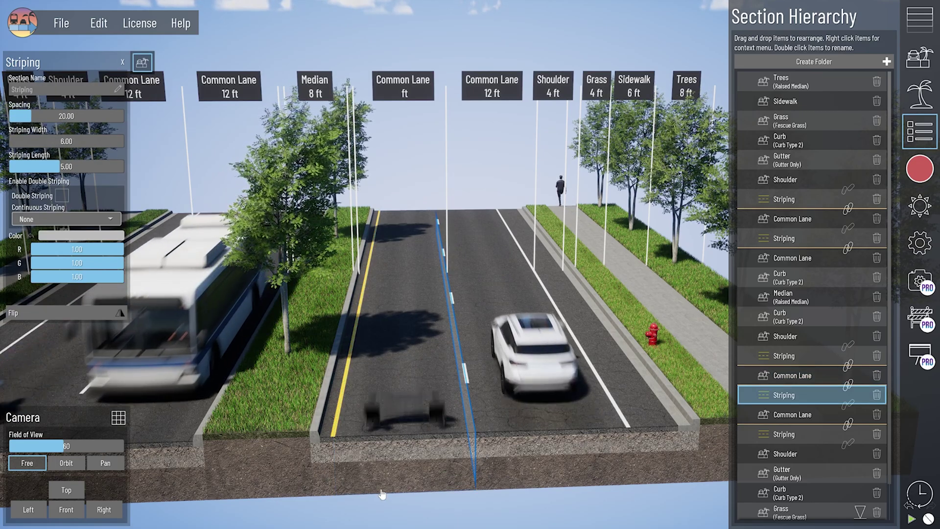
key(Up)
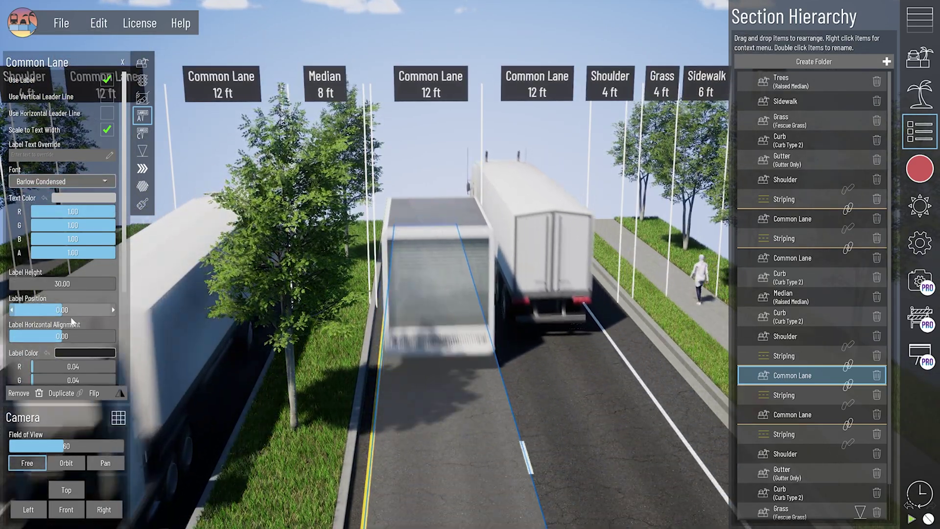
Set the Label Horizontal Alignment of the median-side common lane to -0.14
drag(62, 336, 54, 335)
middle_drag(386, 387, 388, 244)
scroll(410, 274, down, 2)
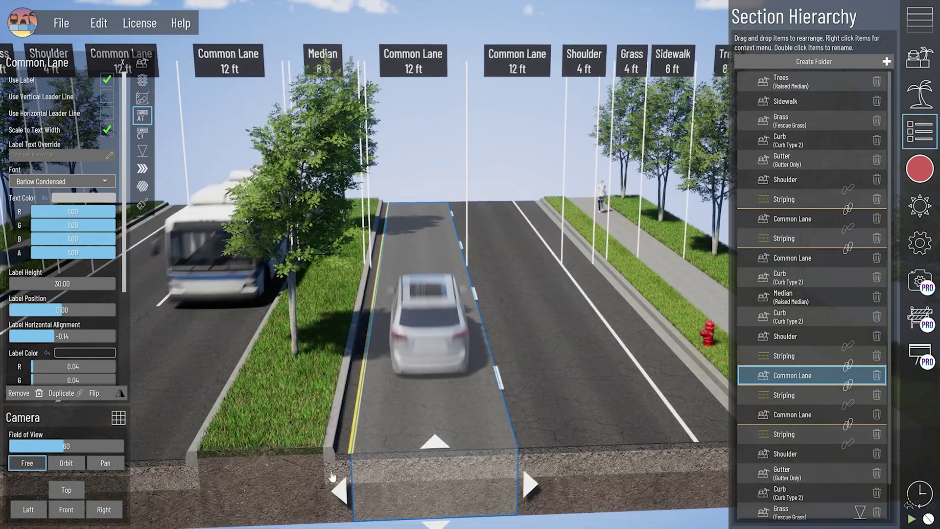